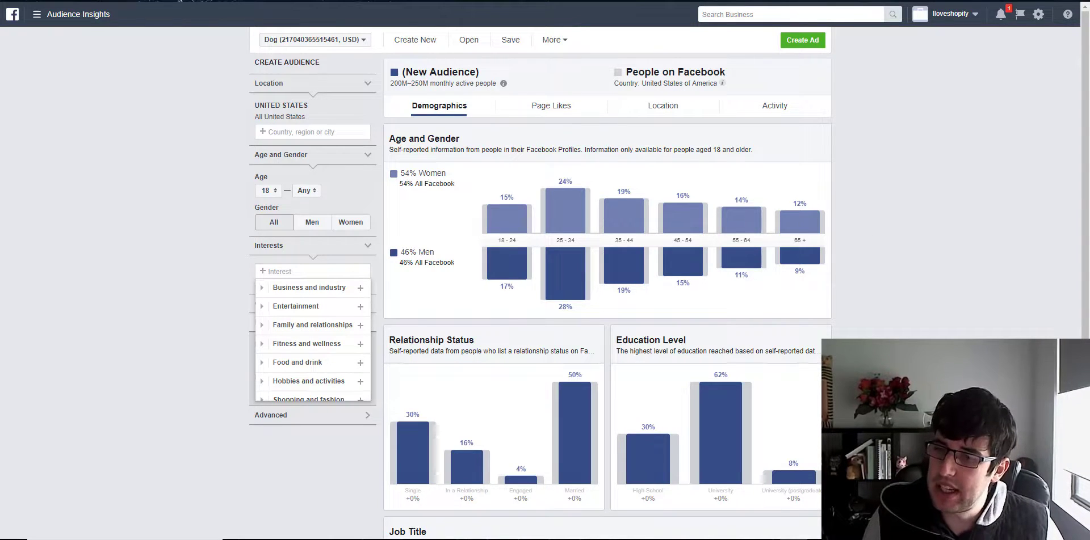
pyautogui.click(126, 243)
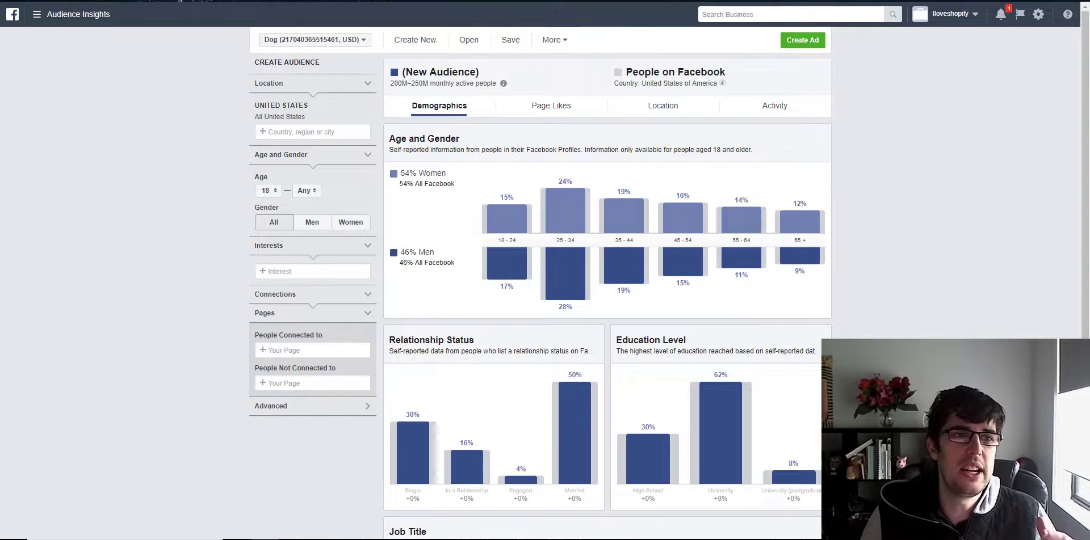
pyautogui.click(37, 17)
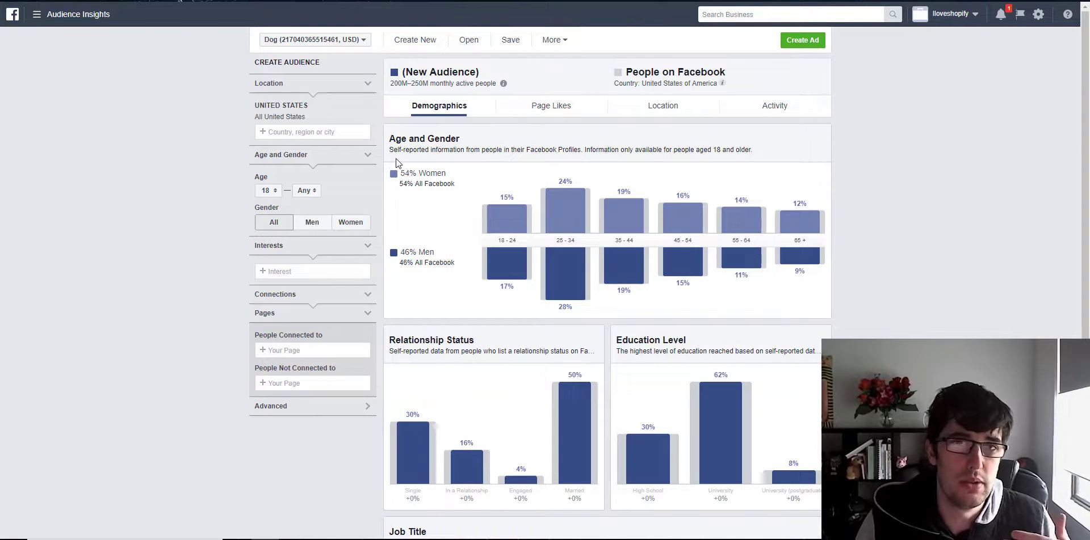
# - Set the audience's minimum age to 25, trying the Women gender filter before restoring All genders
pyautogui.click(367, 226)
pyautogui.click(274, 193)
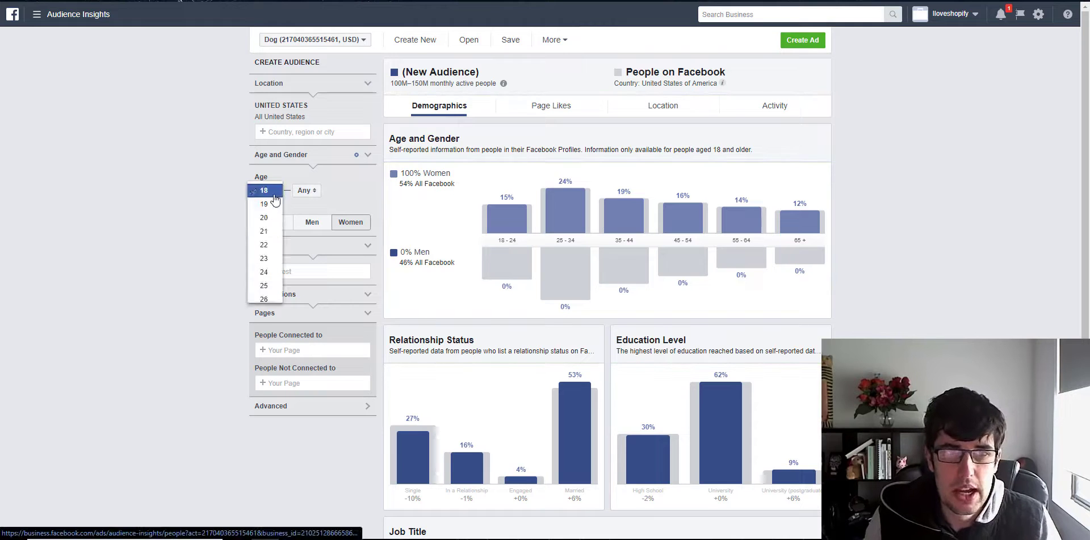
pyautogui.scroll(-1, 272, 229)
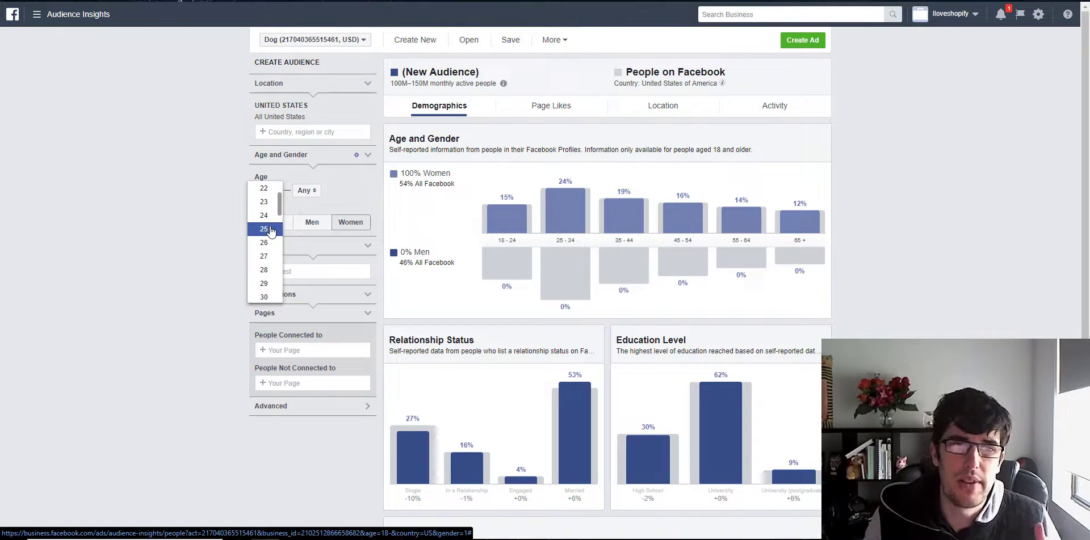
pyautogui.click(264, 230)
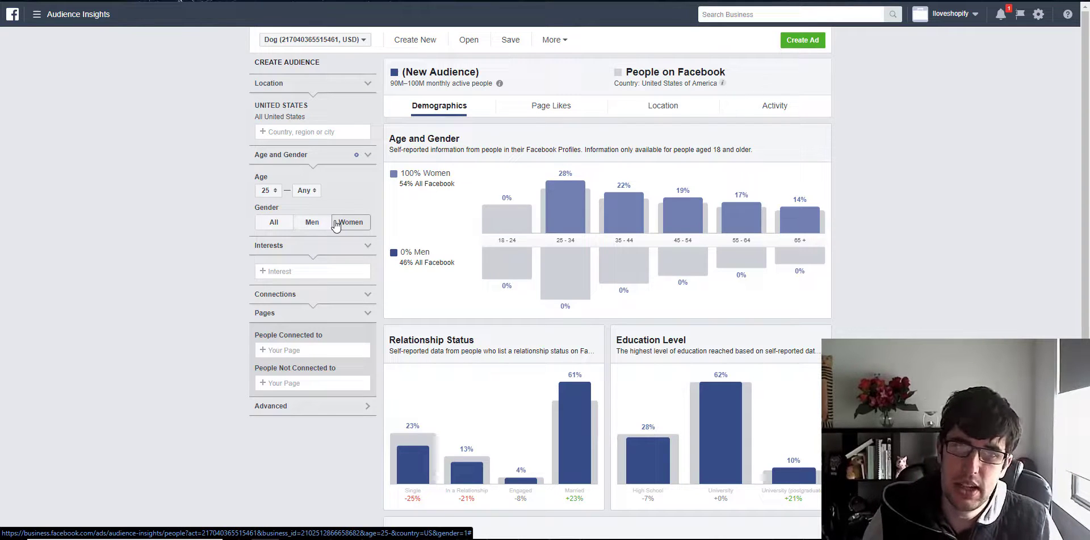
pyautogui.click(288, 272)
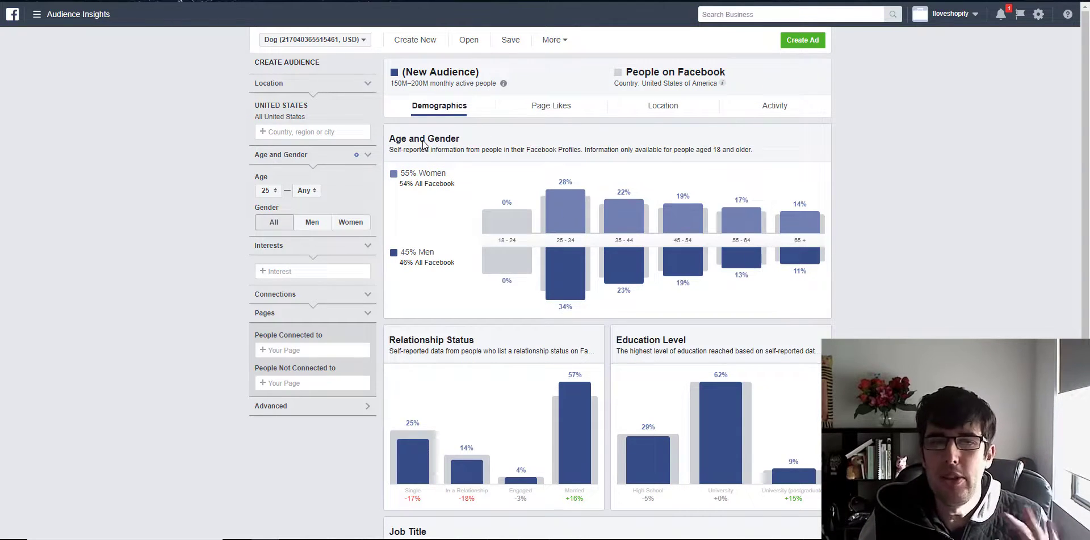
# - Examine the demographics charts, comparing the audience's shares of women and men with those of all Facebook
pyautogui.scroll(-5, 784, 217)
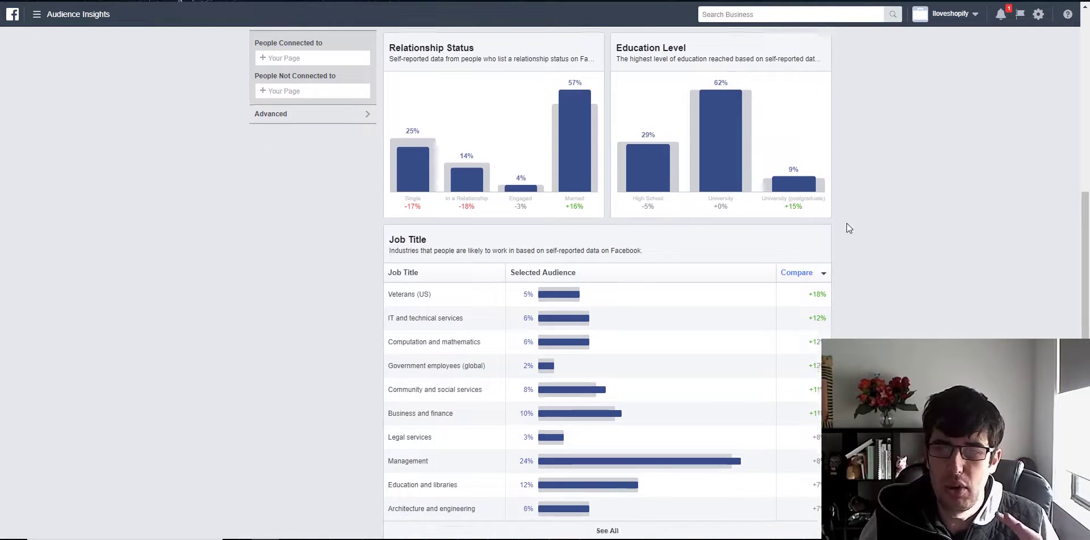
pyautogui.scroll(5, 847, 228)
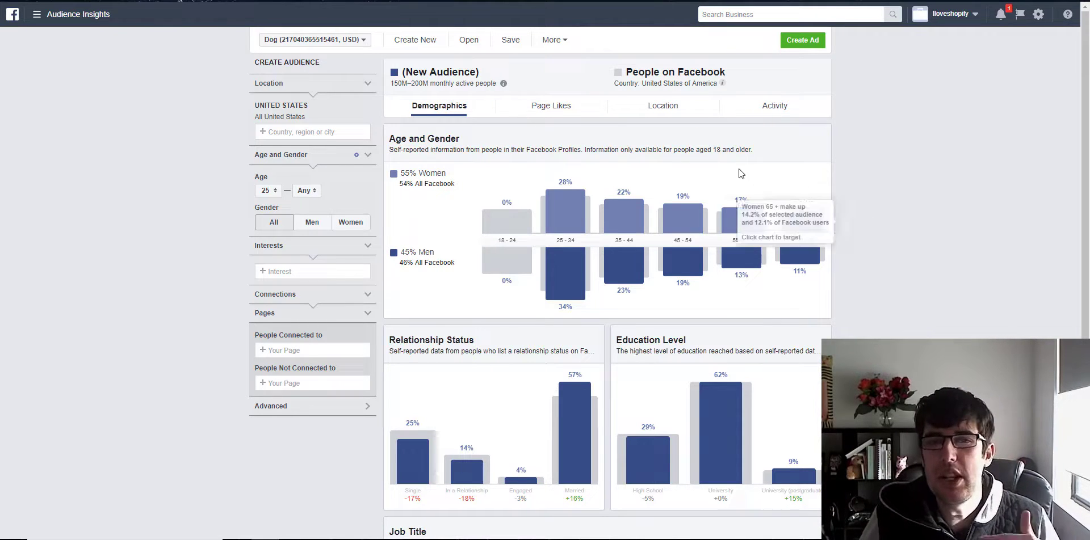
pyautogui.moveTo(400, 173); pyautogui.dragTo(453, 183)
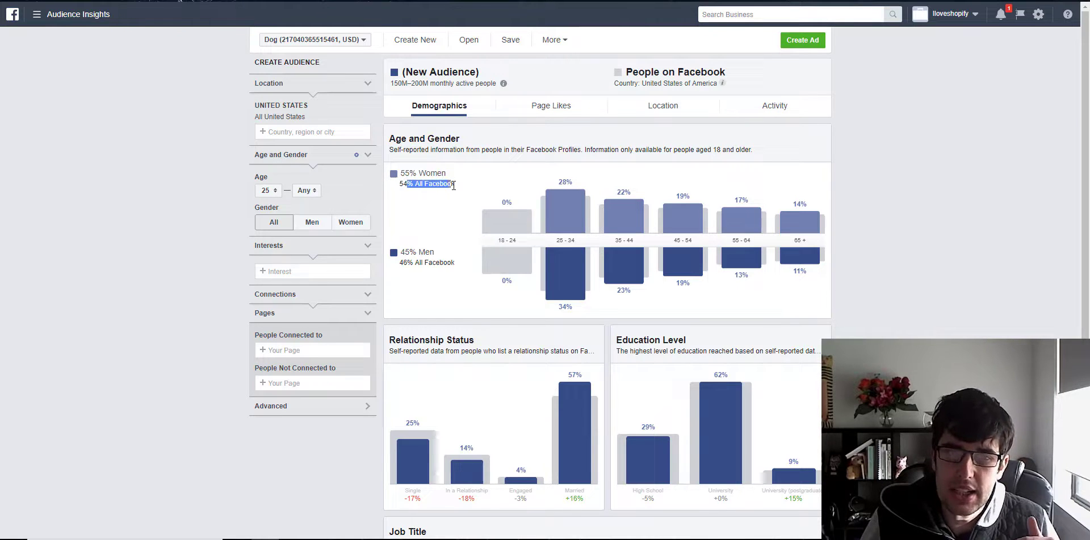
pyautogui.click(412, 176)
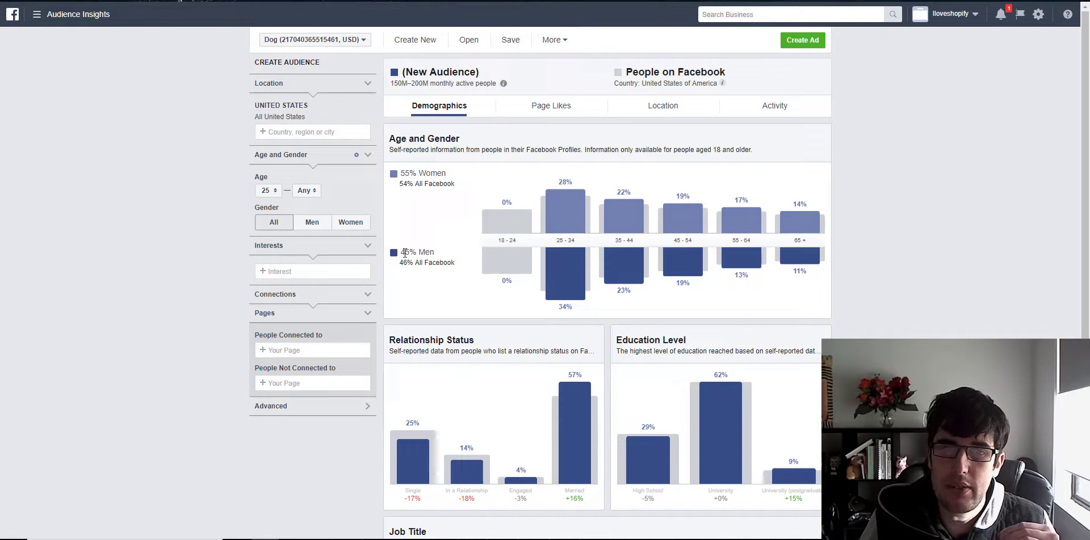
pyautogui.moveTo(451, 250); pyautogui.dragTo(420, 202)
pyautogui.click(435, 172)
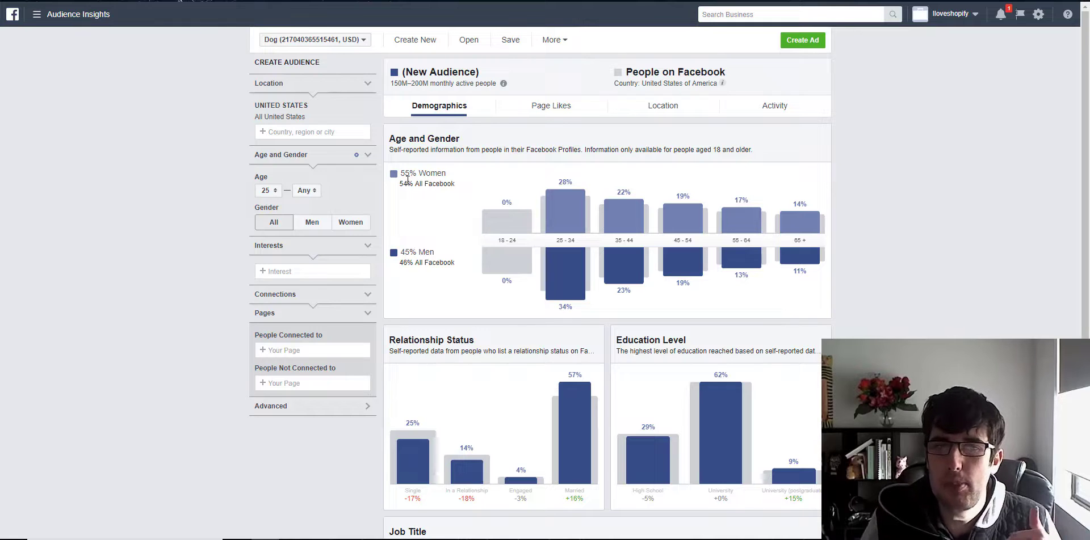
pyautogui.moveTo(408, 174); pyautogui.dragTo(432, 172)
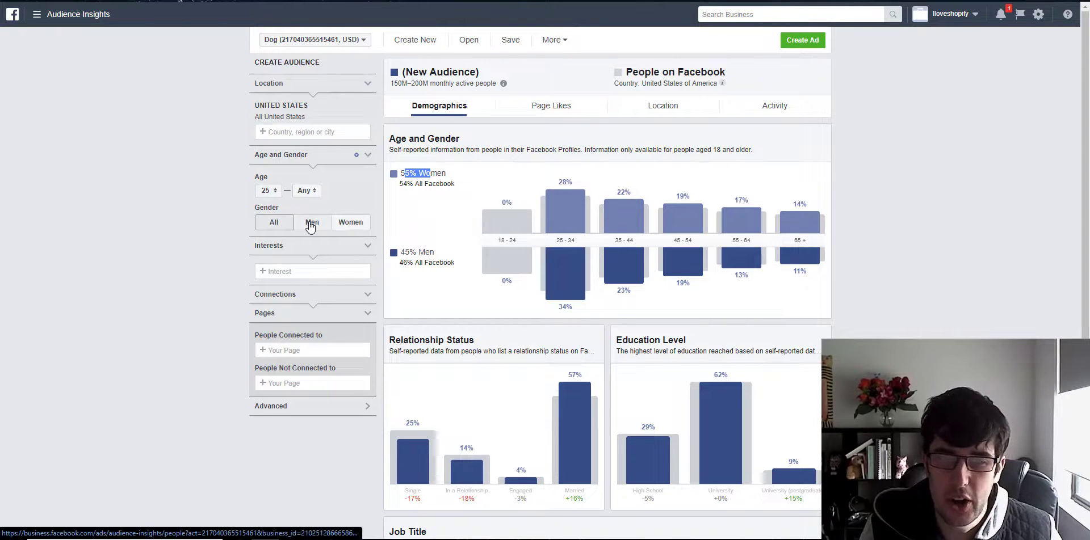
# - Review the age group, relationship status and education level charts for the selected audience
pyautogui.moveTo(579, 190)
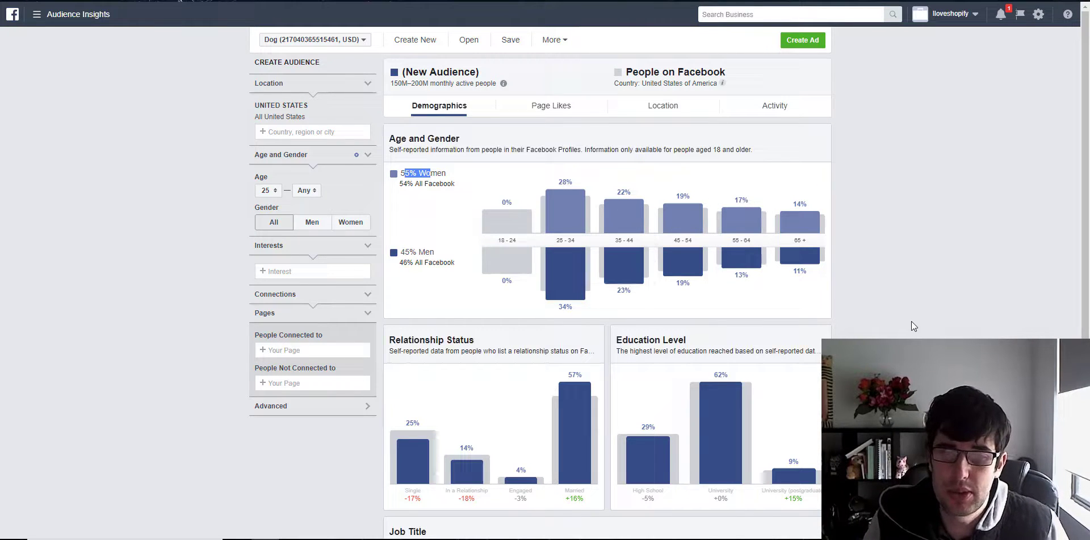
pyautogui.scroll(-1, 911, 322)
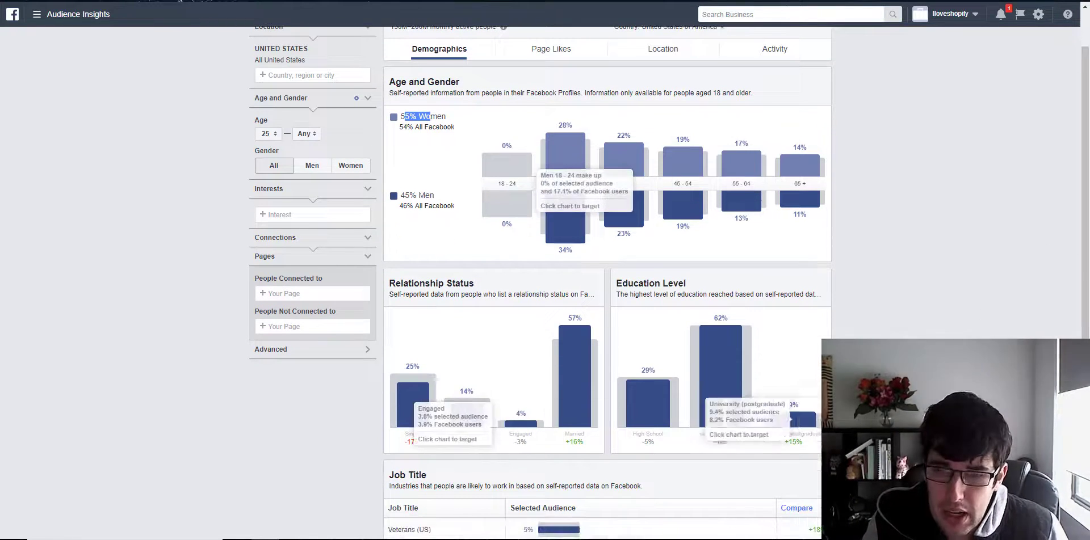
pyautogui.scroll(-3, 425, 248)
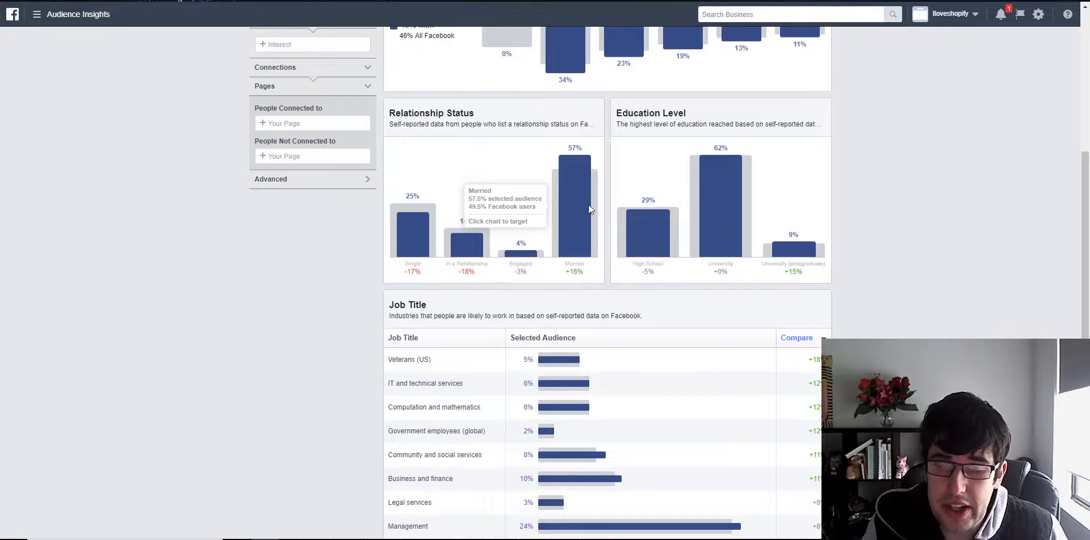
pyautogui.scroll(2, 589, 205)
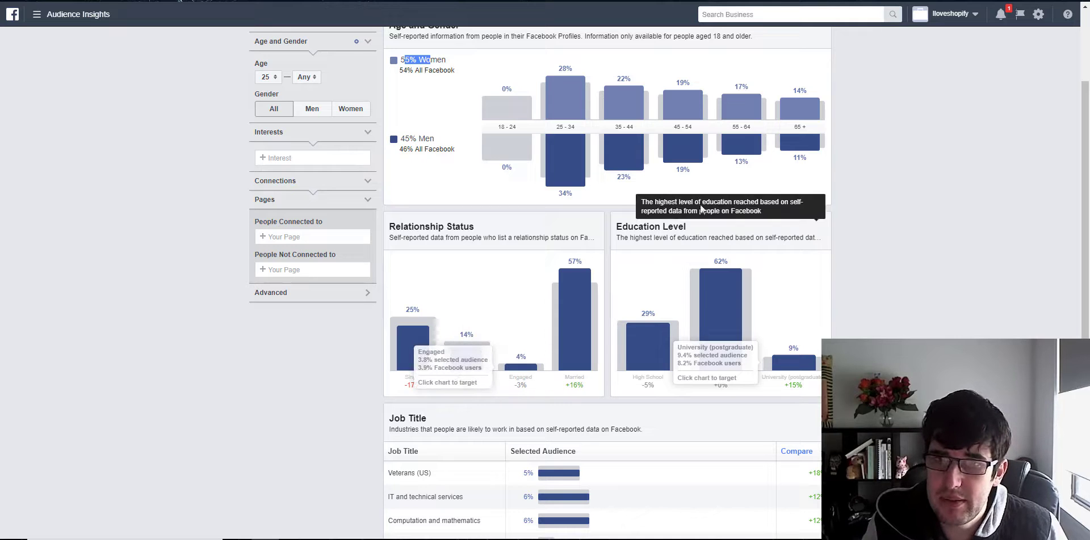
# - Switch the minimum age to 18 and back to 25 to compare the relationship status chart
pyautogui.click(264, 77)
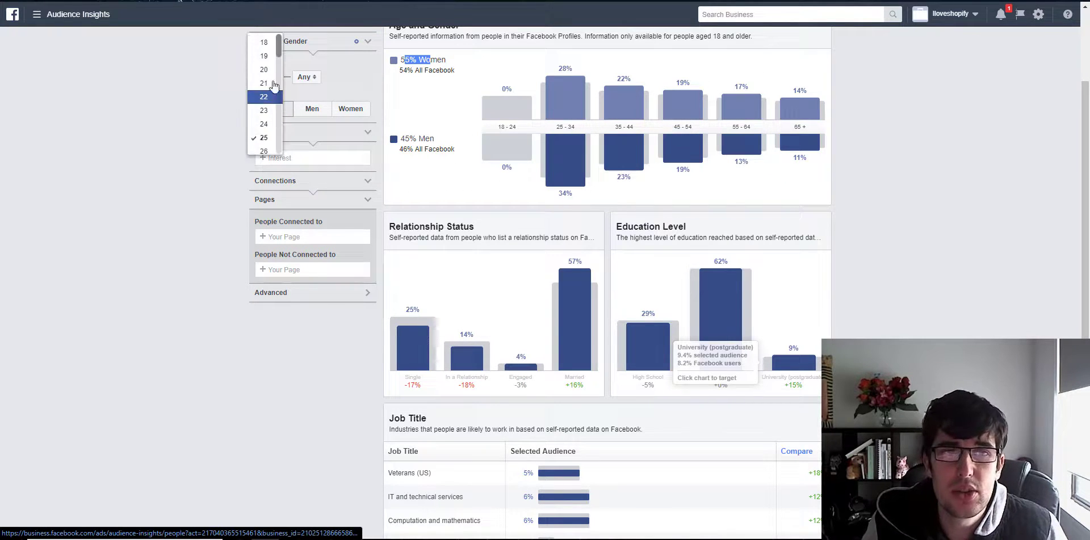
pyautogui.click(268, 46)
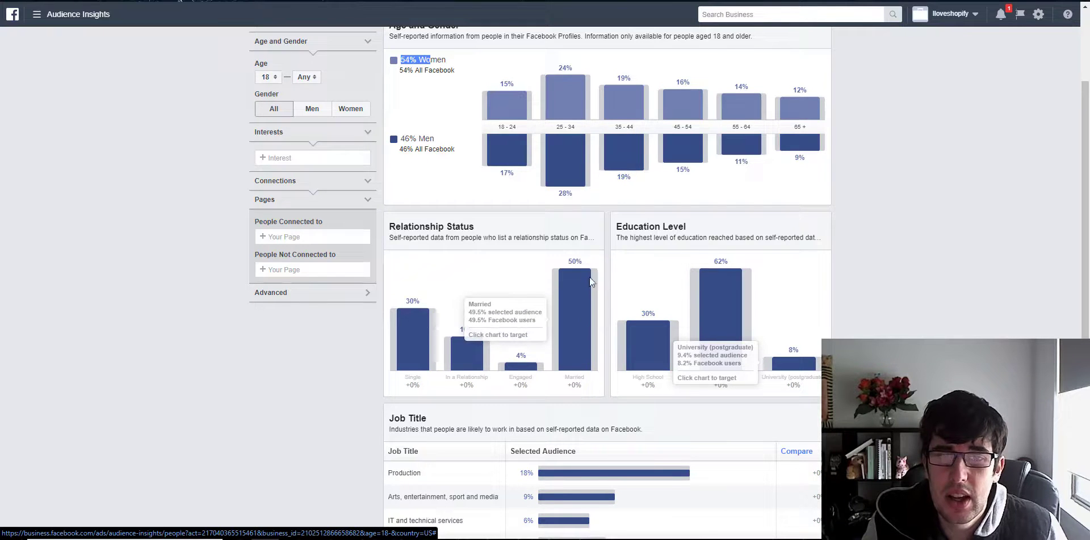
pyautogui.click(267, 76)
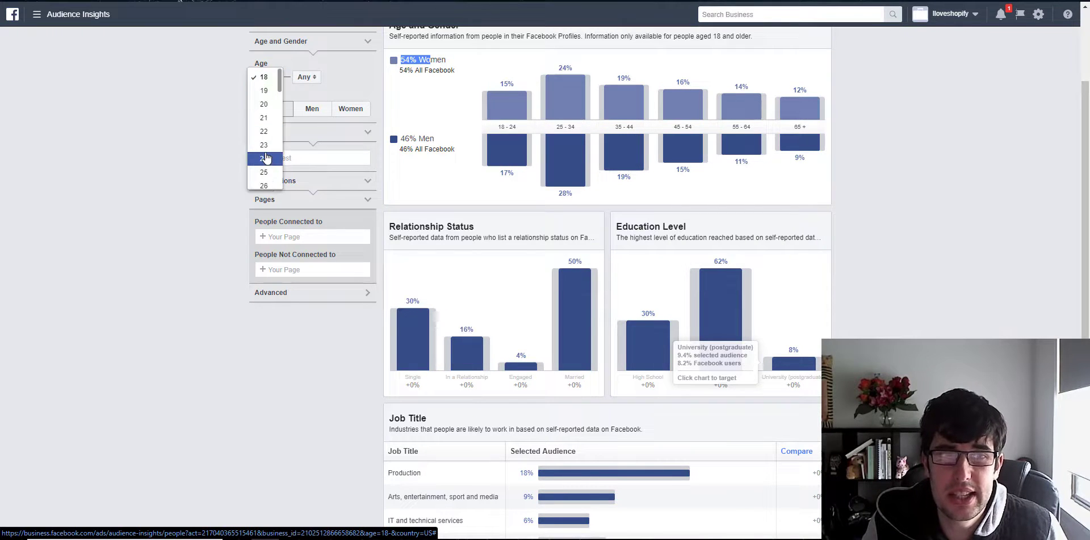
pyautogui.click(265, 172)
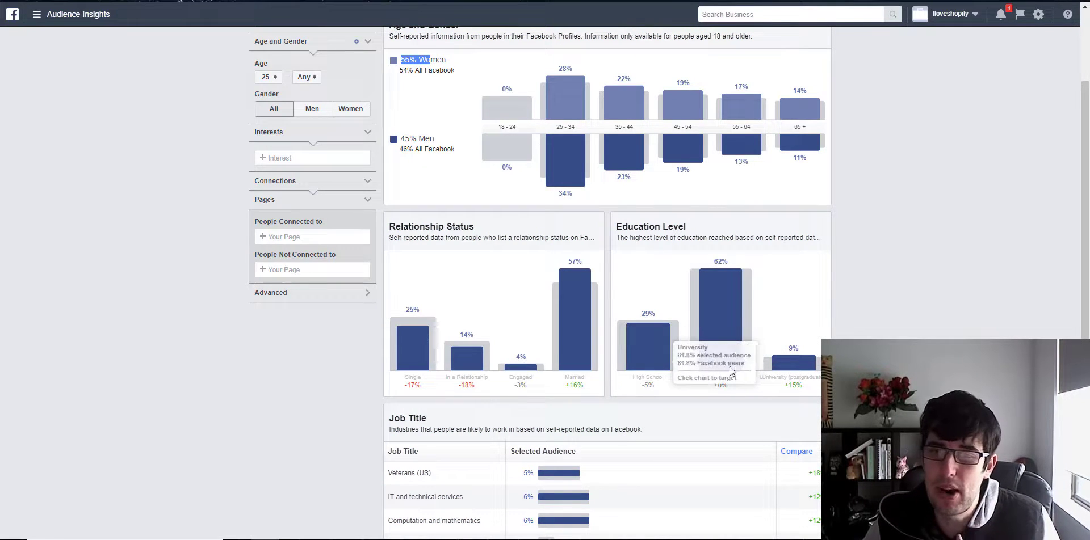
# - Change the minimum age to 18 and return it to 25 to compare the education level chart
pyautogui.click(268, 78)
pyautogui.scroll(1, 270, 97)
pyautogui.click(267, 44)
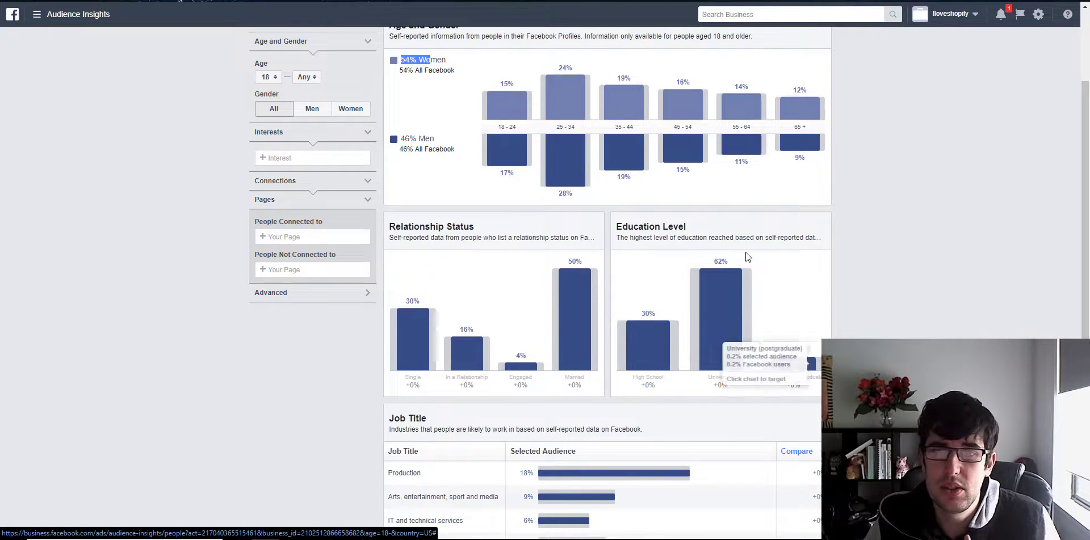
pyautogui.click(270, 79)
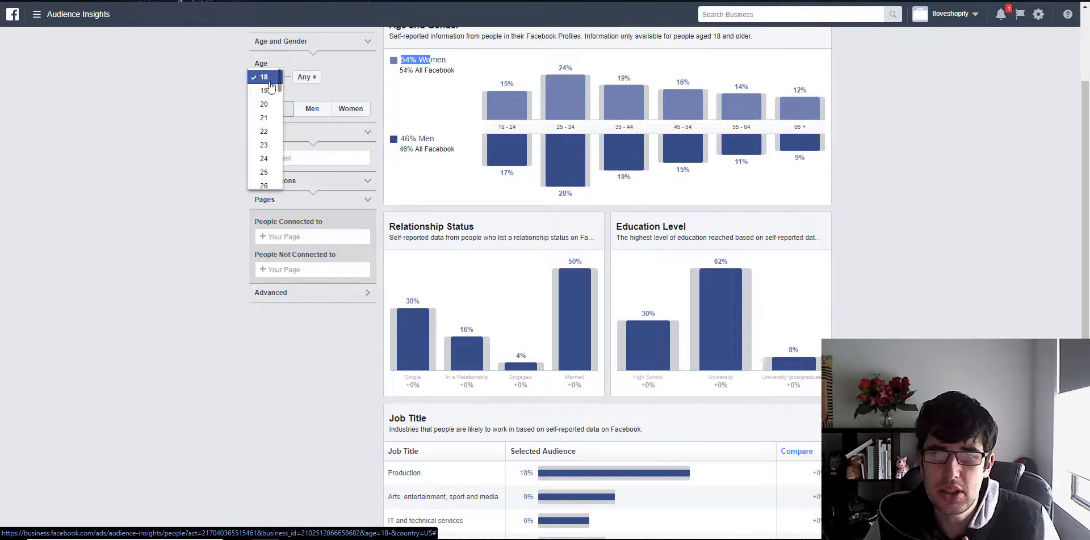
pyautogui.click(265, 167)
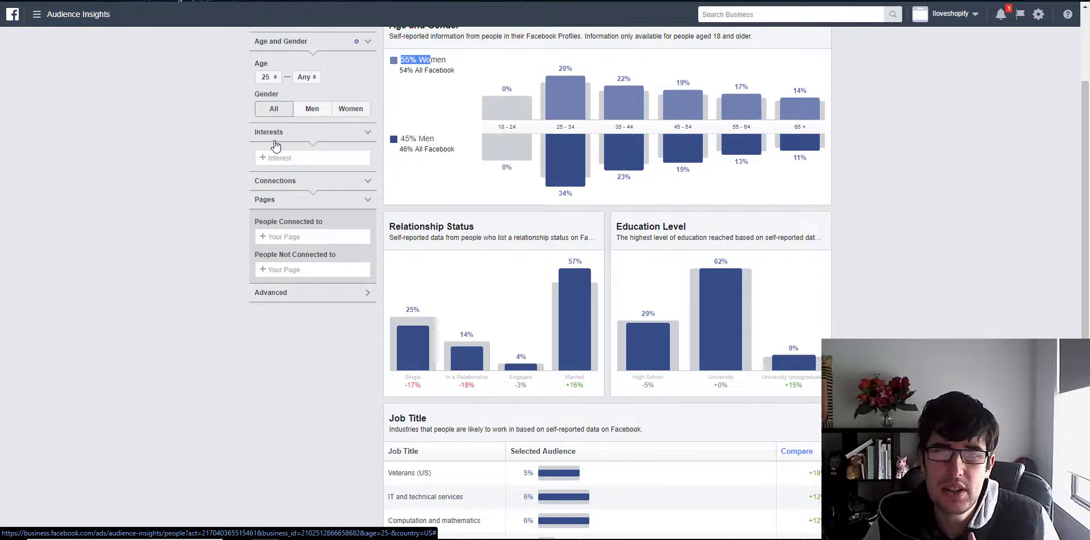
pyautogui.click(267, 78)
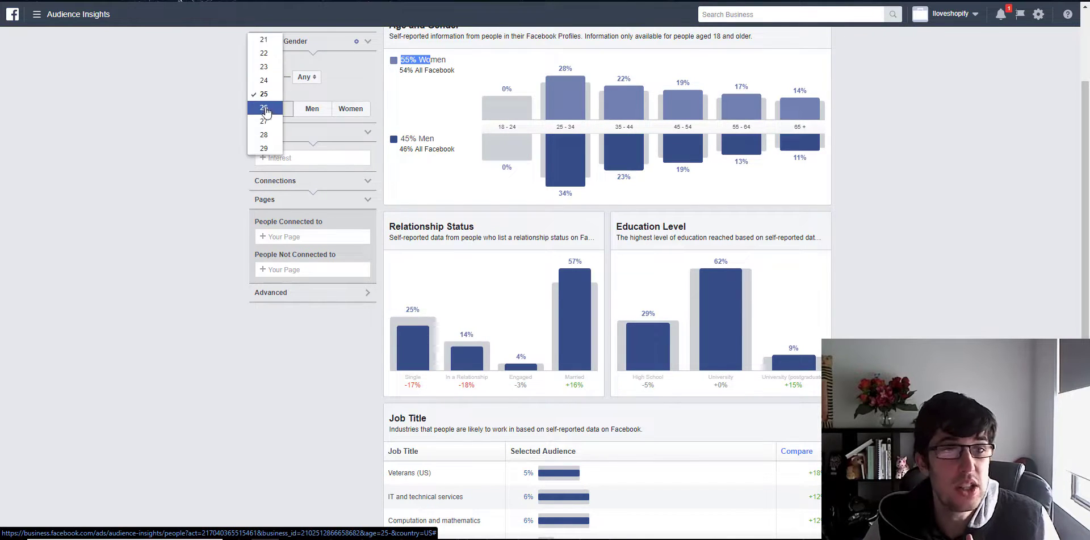
pyautogui.click(946, 240)
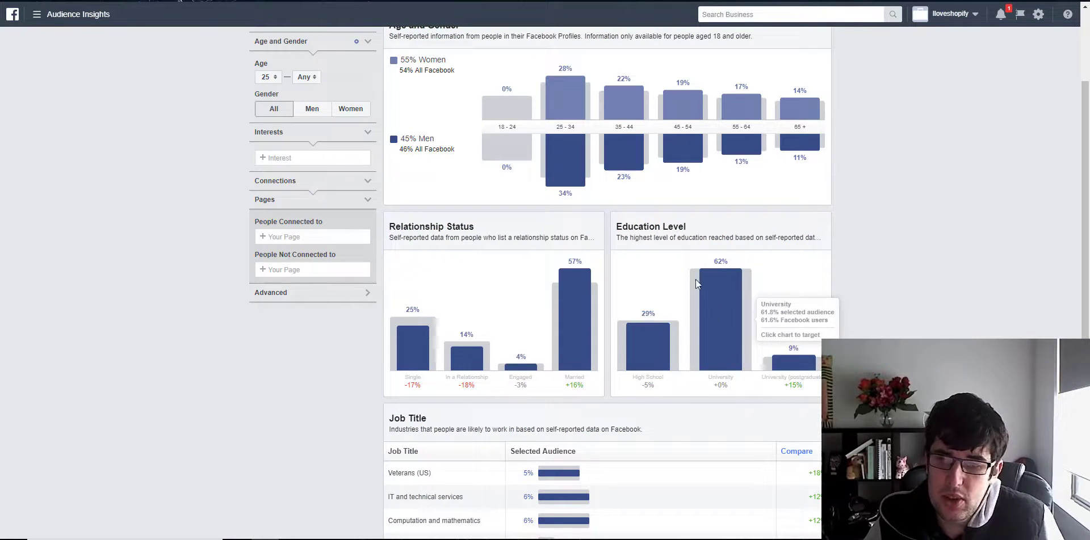
# - Inspect the High School and University bars under Education Level and the Management entry in the Job Title table
pyautogui.moveTo(777, 351)
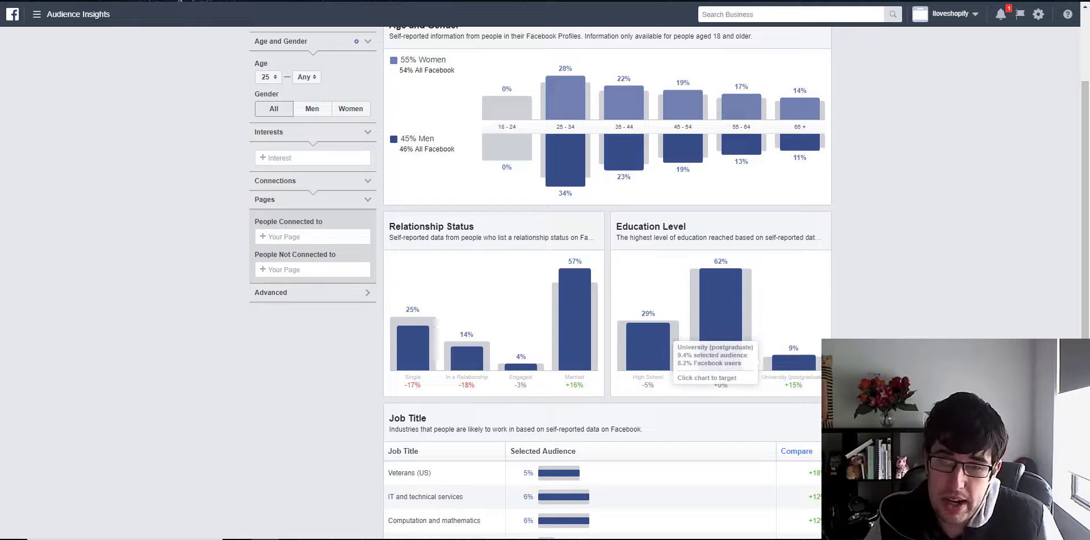
pyautogui.moveTo(638, 307)
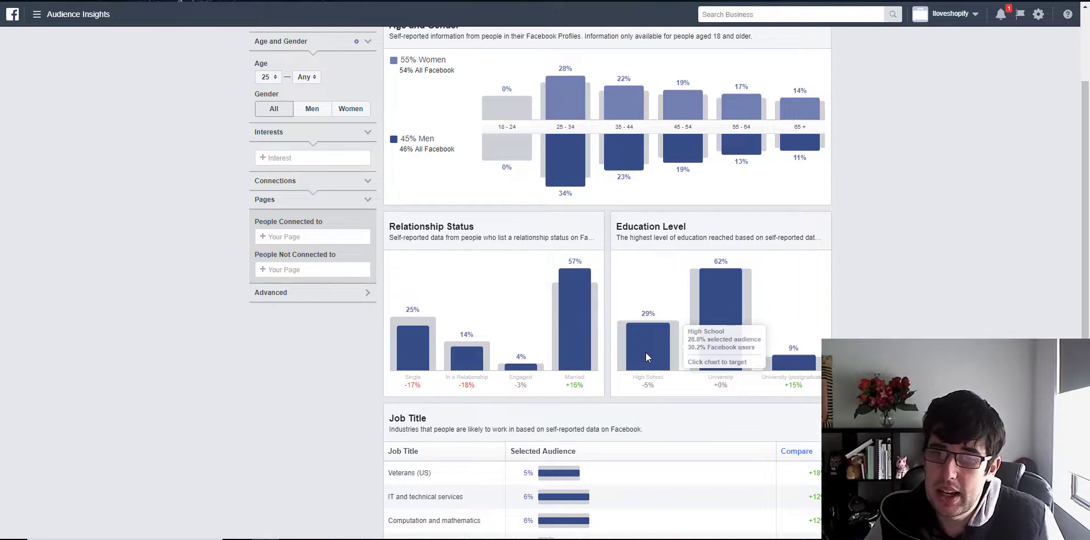
pyautogui.scroll(-3, 645, 352)
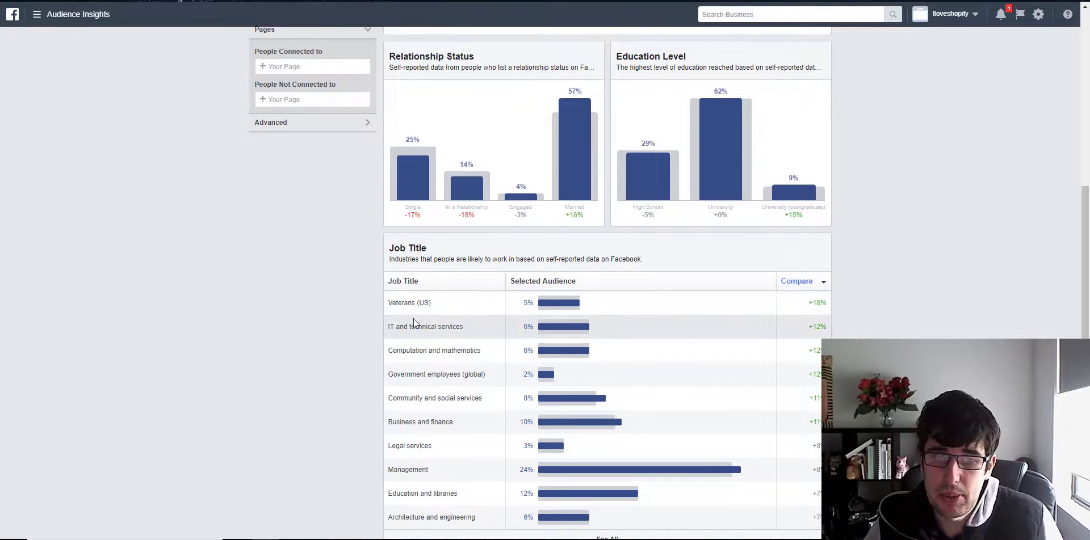
pyautogui.scroll(-1, 596, 326)
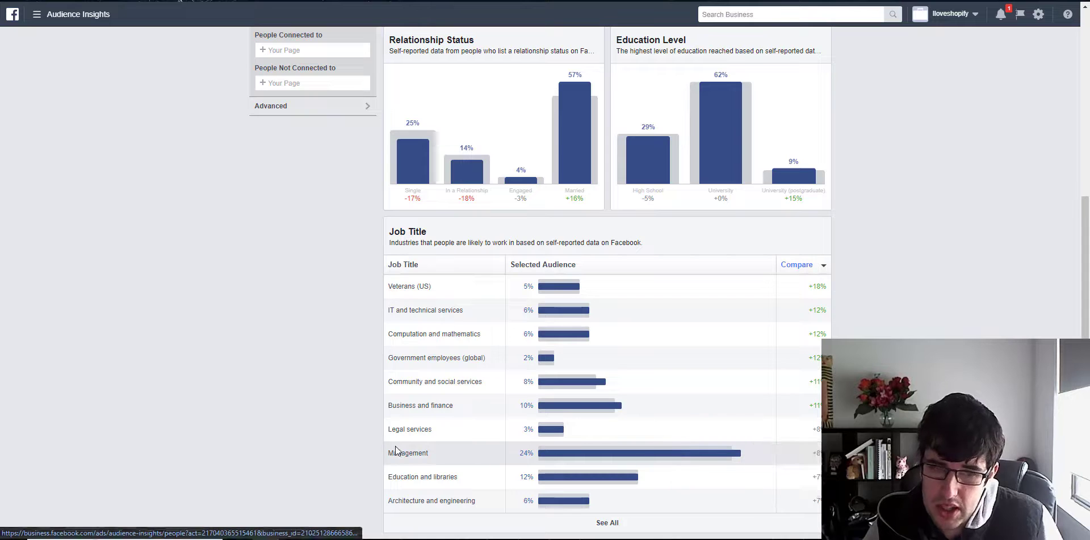
pyautogui.moveTo(430, 452); pyautogui.dragTo(400, 452)
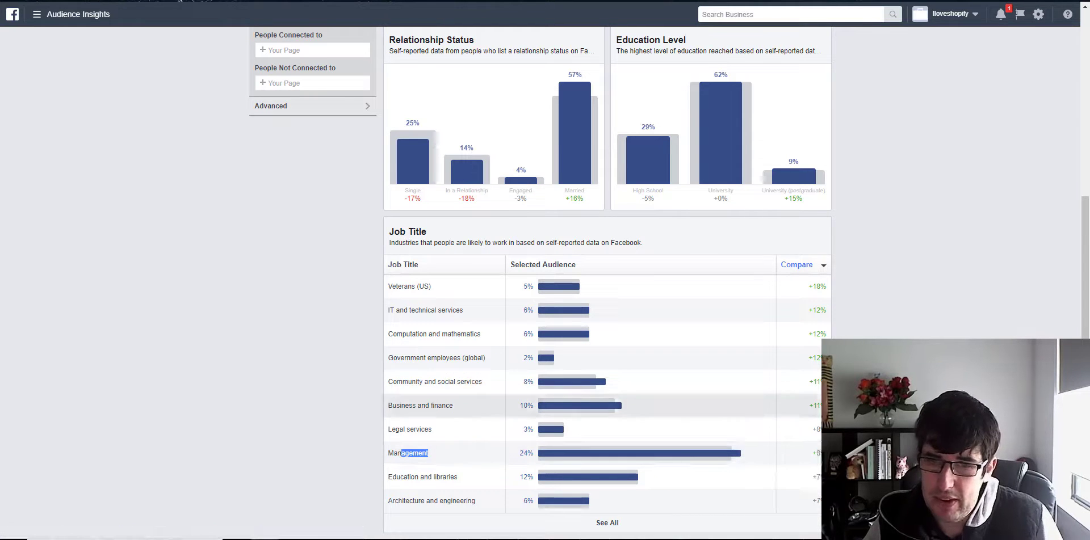
pyautogui.scroll(1, 986, 326)
pyautogui.scroll(-1, 986, 326)
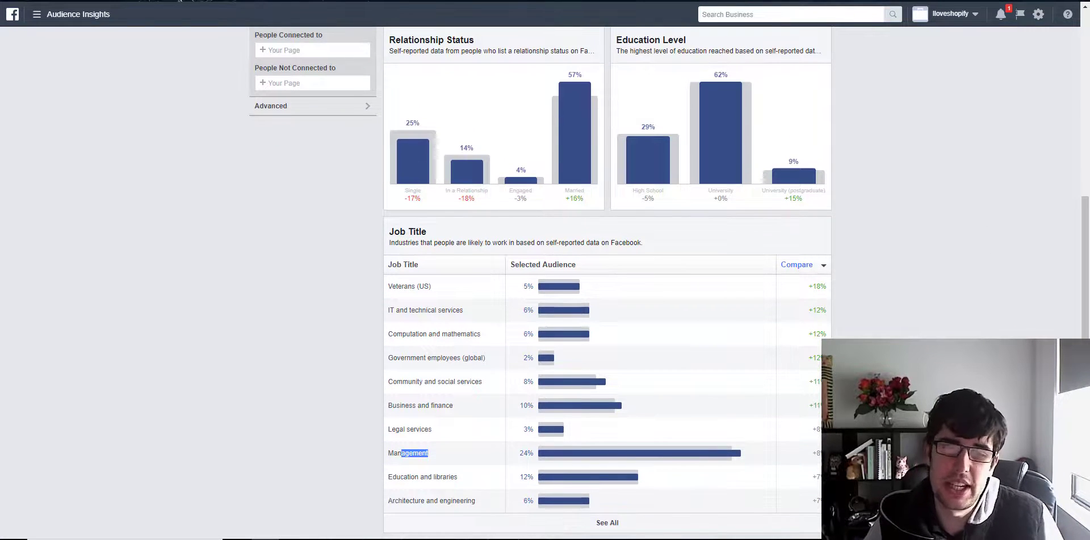
# - Check the audience's monthly active people range, and show its Page Likes with all Top Categories expanded
pyautogui.scroll(6, 987, 325)
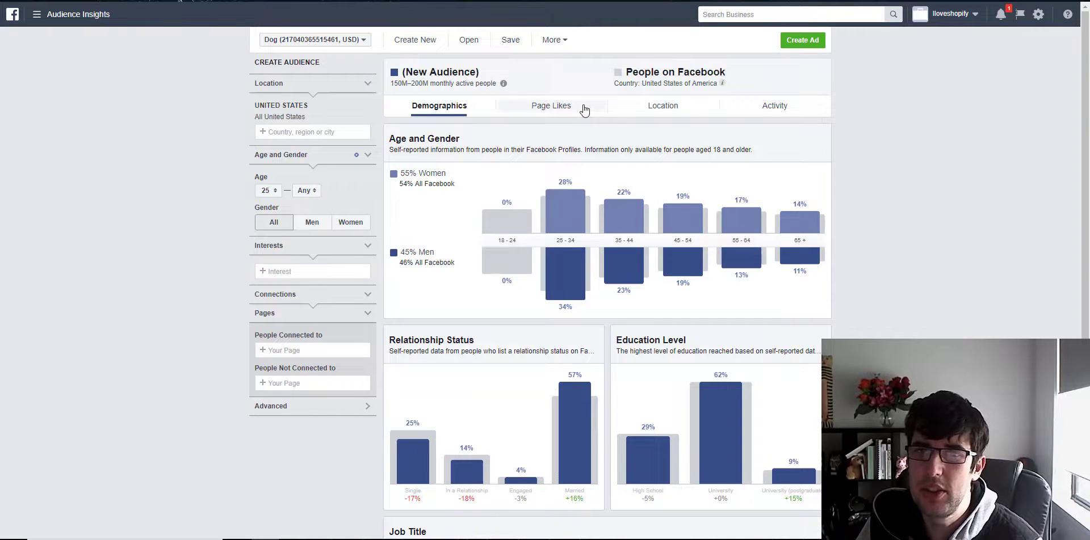
pyautogui.moveTo(398, 83); pyautogui.dragTo(436, 83)
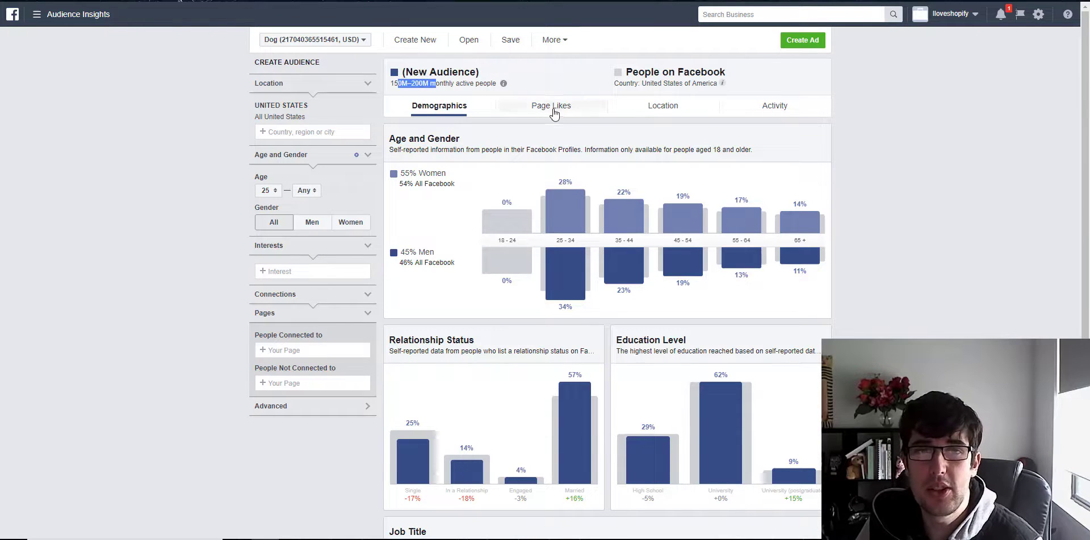
pyautogui.click(543, 110)
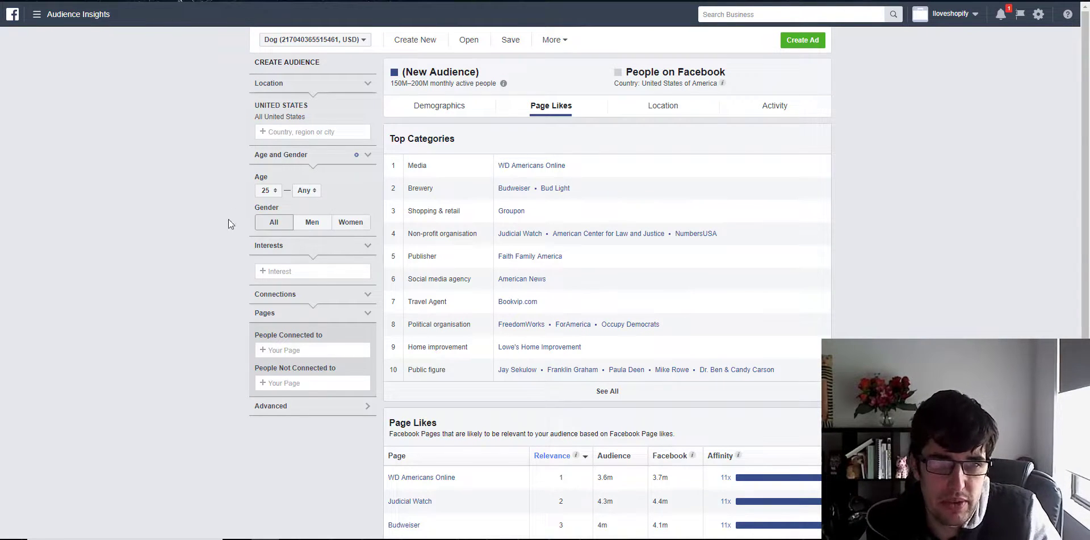
pyautogui.click(597, 398)
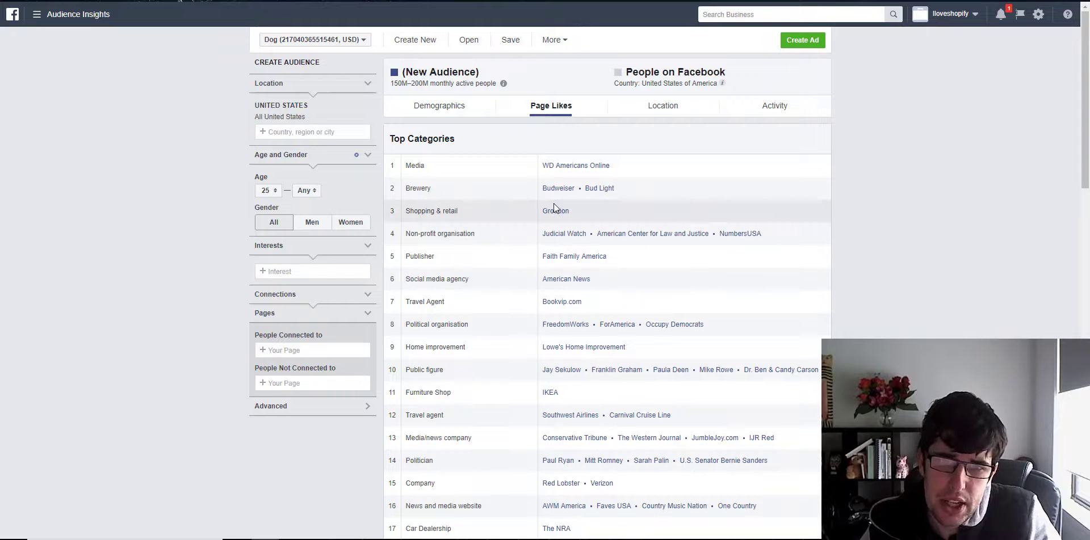
# - Look through the full Top Categories list of page likes, from Media down to Motivational speaker
pyautogui.scroll(-2, 636, 267)
pyautogui.scroll(-1, 644, 289)
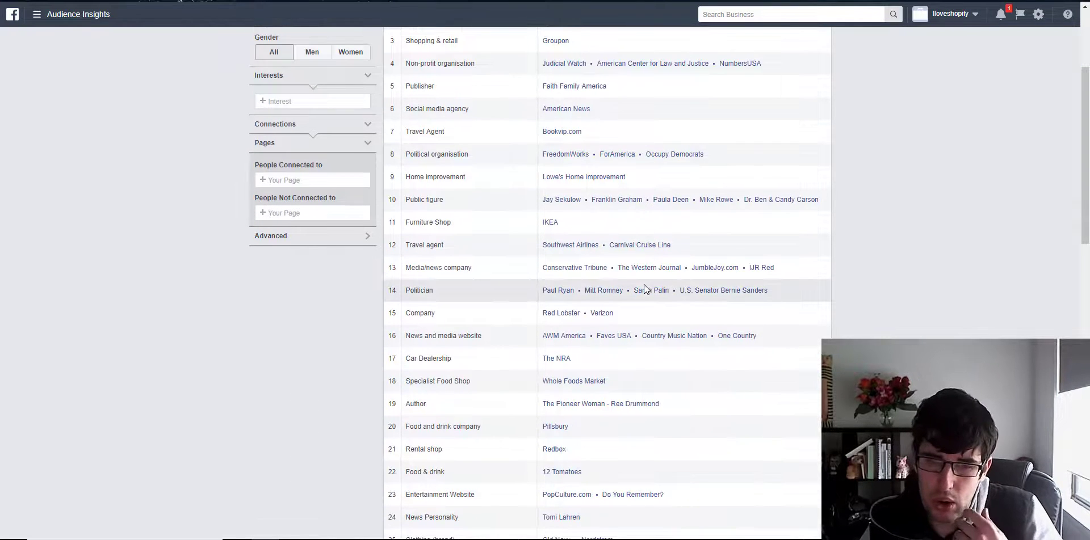
pyautogui.scroll(-3, 643, 289)
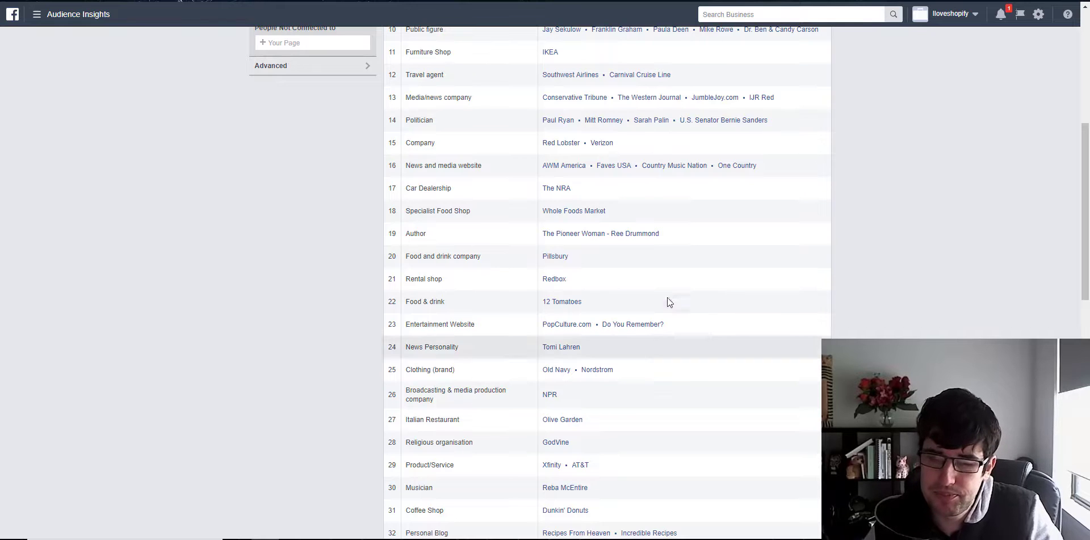
pyautogui.scroll(-3, 662, 295)
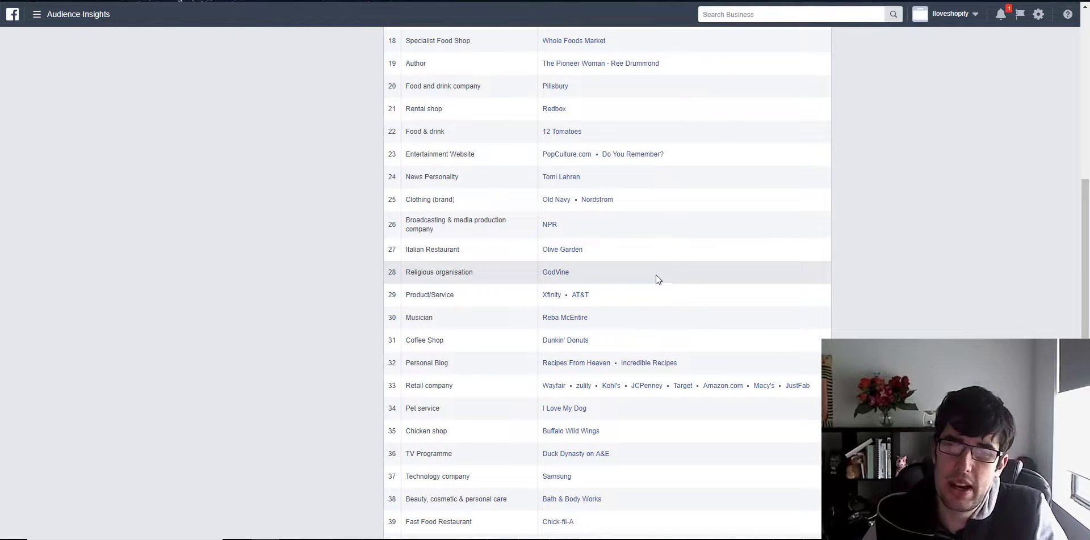
pyautogui.scroll(-3, 679, 253)
pyautogui.scroll(-6, 641, 272)
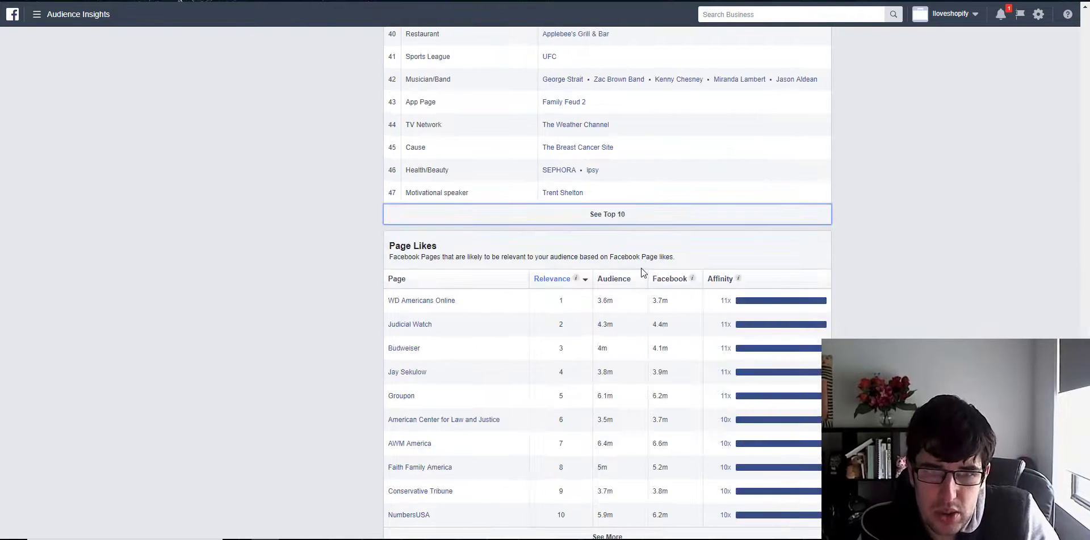
pyautogui.scroll(5, 641, 272)
pyautogui.scroll(8, 664, 315)
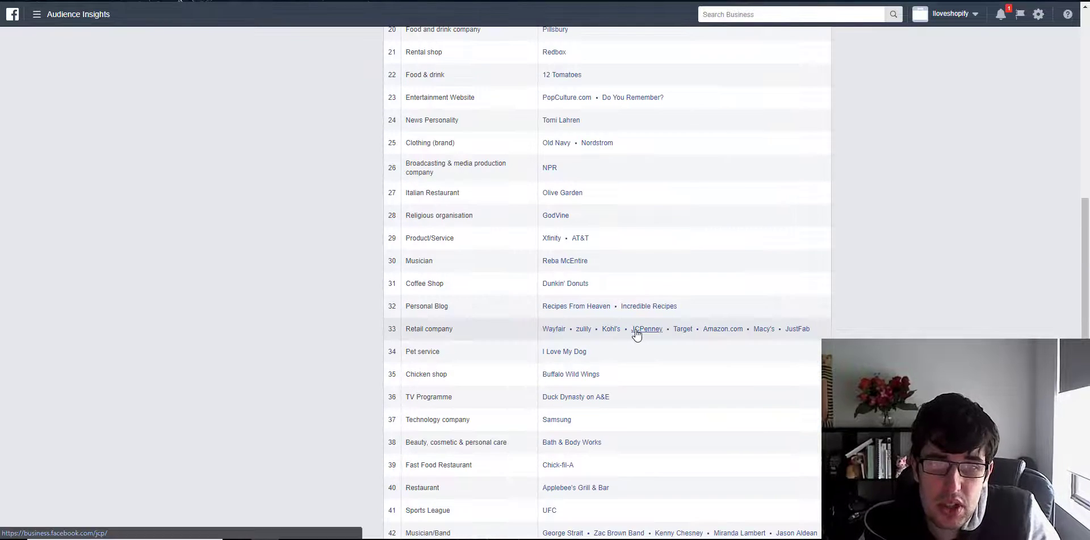
pyautogui.scroll(5, 589, 336)
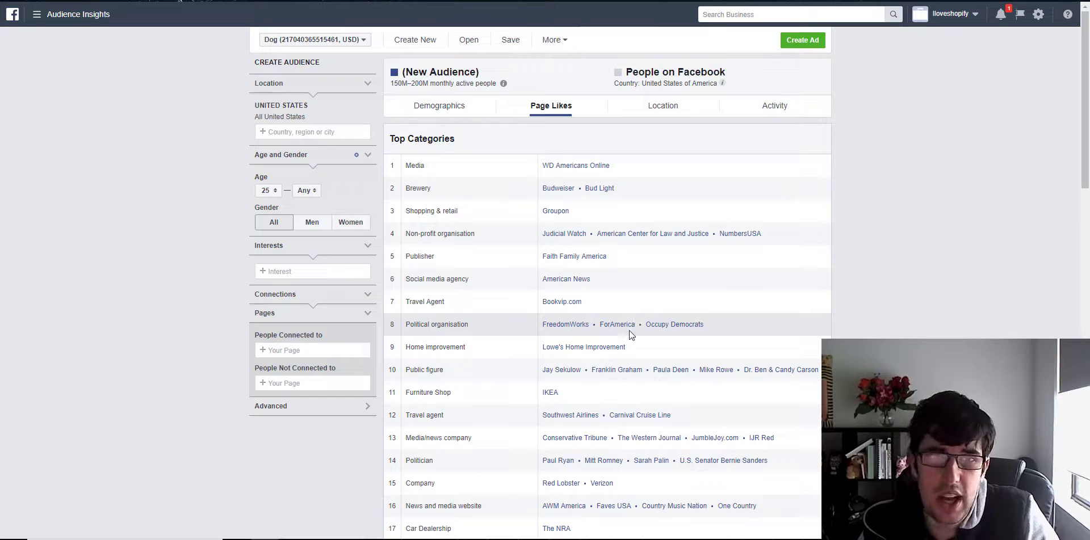
# - Examine the Page Likes table, including the explanation of Affinity and the affinity bar for Judicial Watch
pyautogui.scroll(-17, 502, 304)
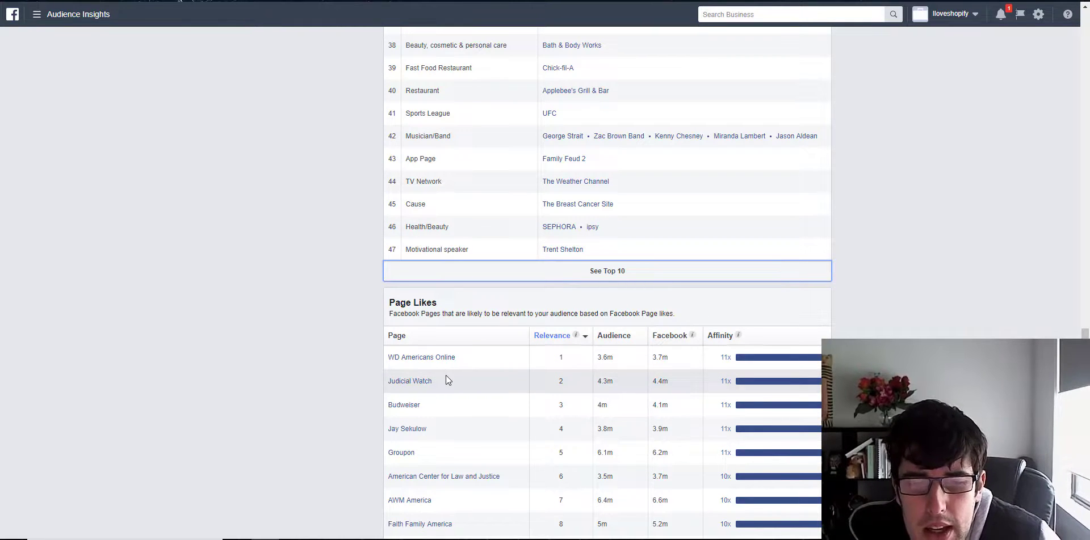
pyautogui.moveTo(710, 360)
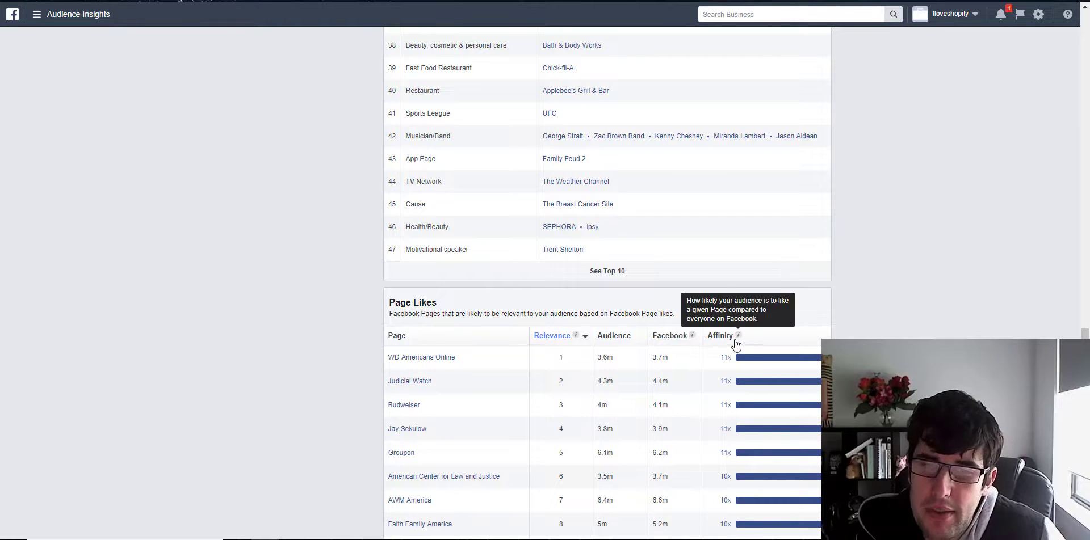
pyautogui.moveTo(774, 378)
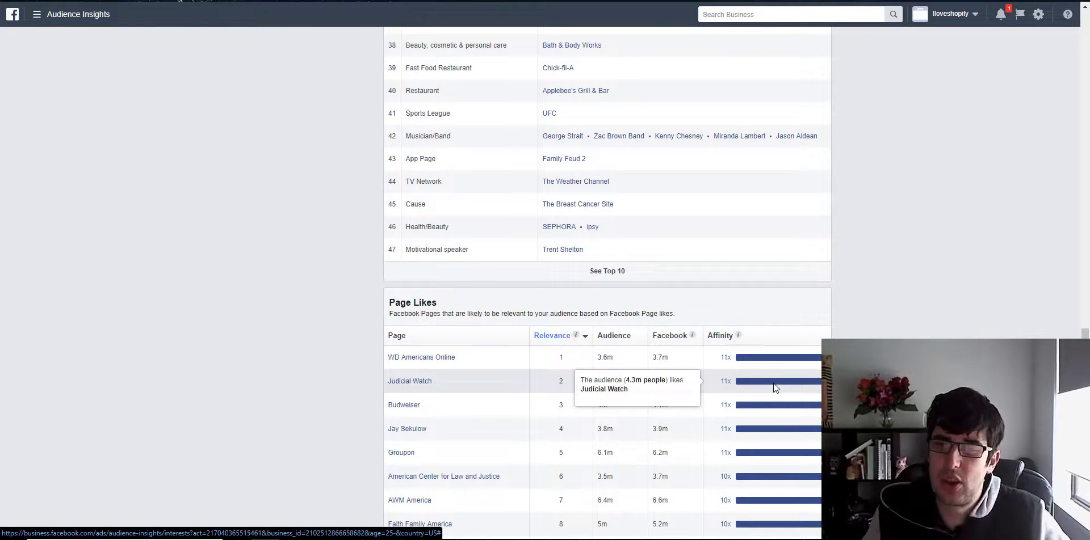
pyautogui.scroll(-1, 798, 310)
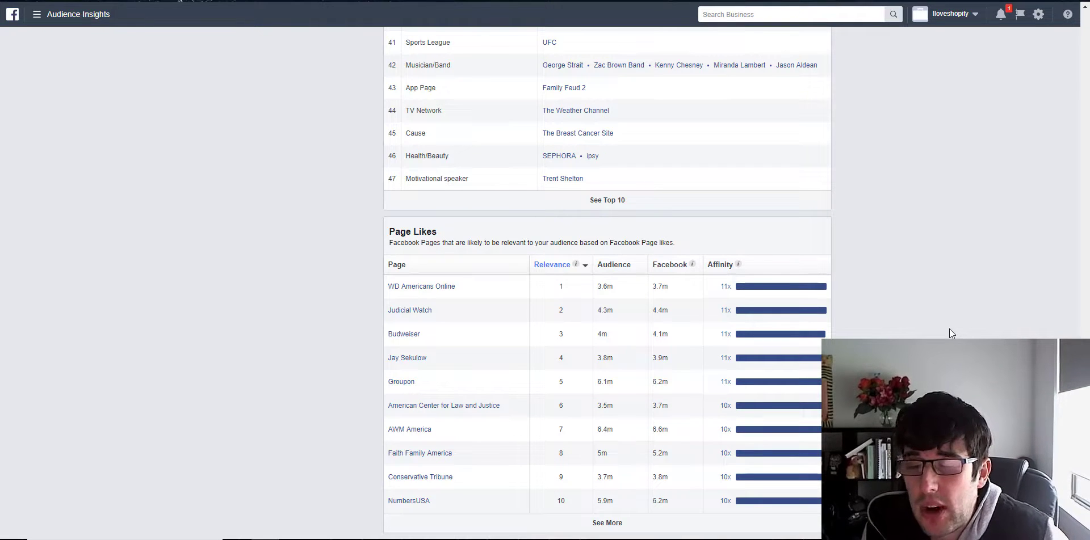
# - Show the audience's Location data with its top towns and cities
pyautogui.scroll(12, 949, 329)
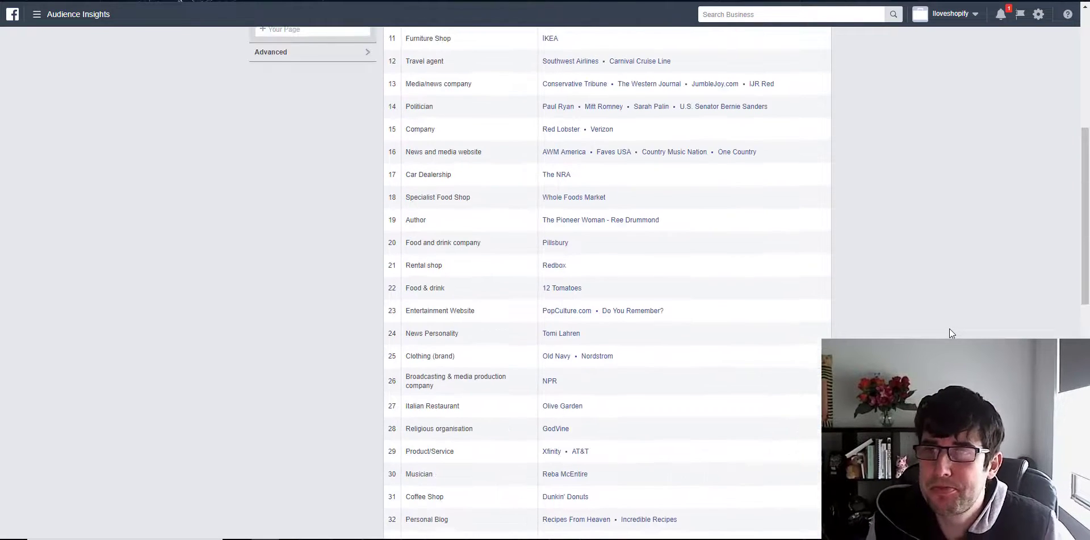
pyautogui.scroll(5, 949, 329)
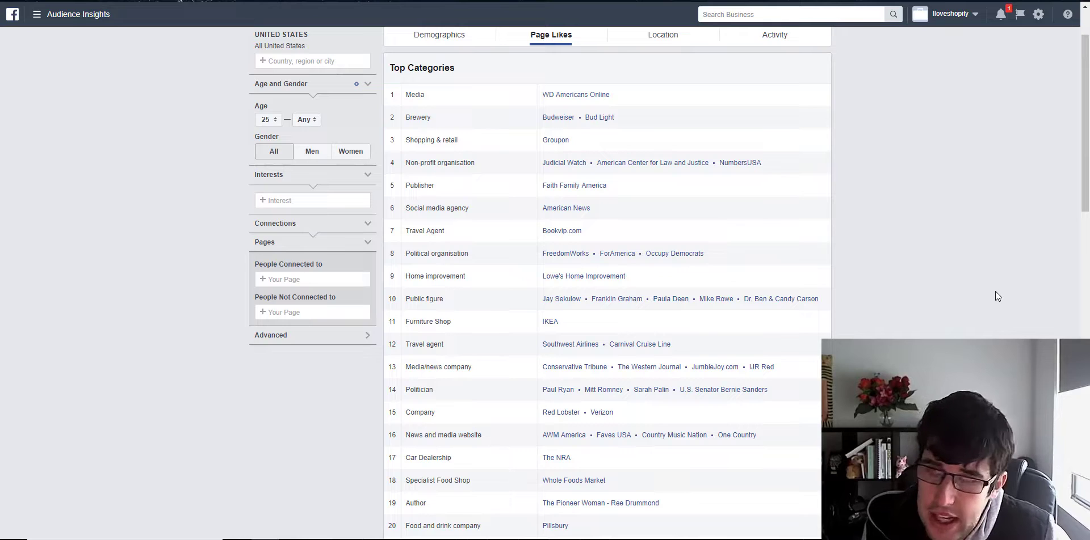
pyautogui.scroll(2, 978, 277)
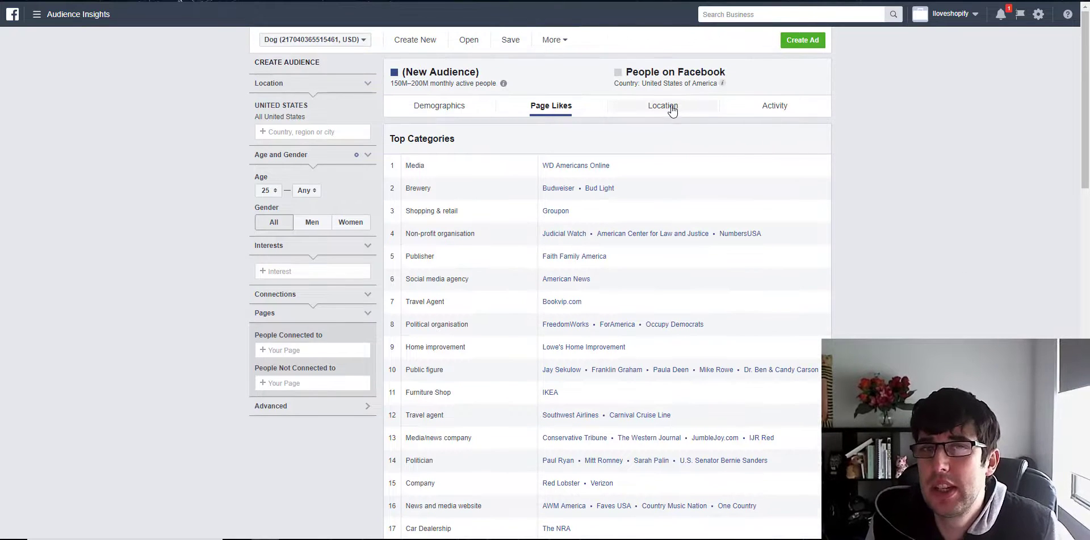
pyautogui.click(671, 109)
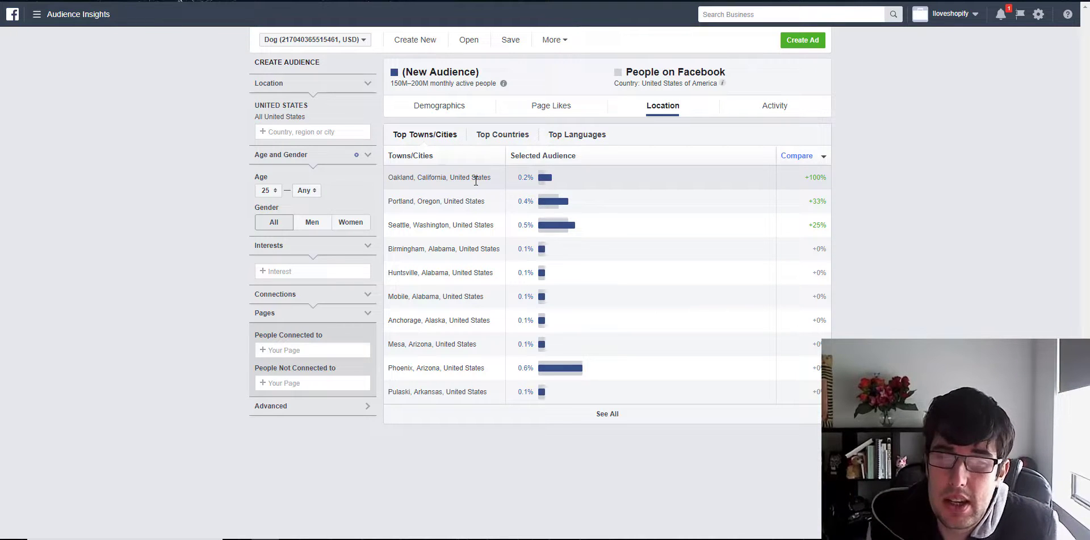
# - Show the audience's Activity data and inspect the Pages Liked bar and description under Frequency of Activities
pyautogui.click(786, 108)
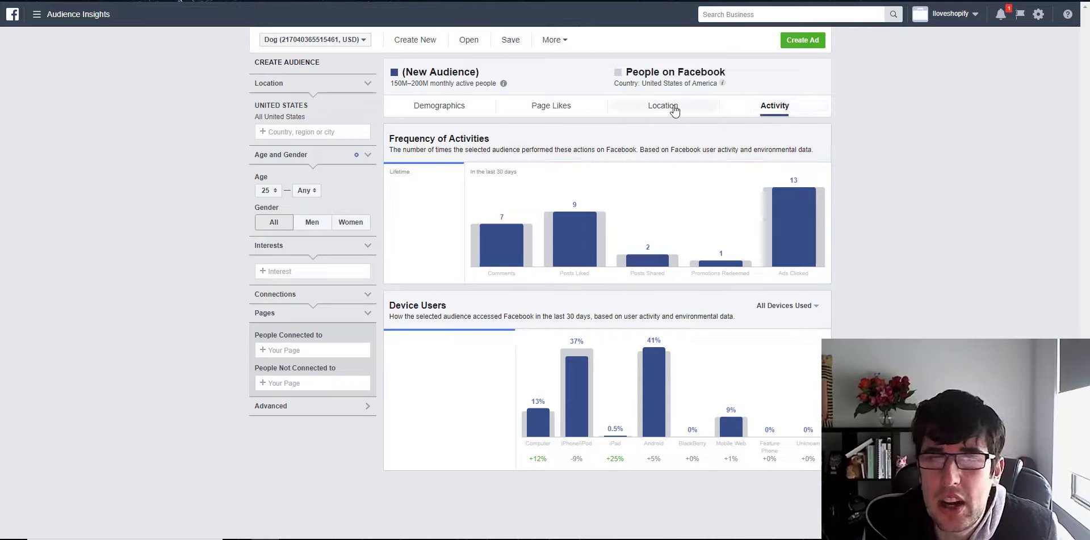
pyautogui.moveTo(451, 277)
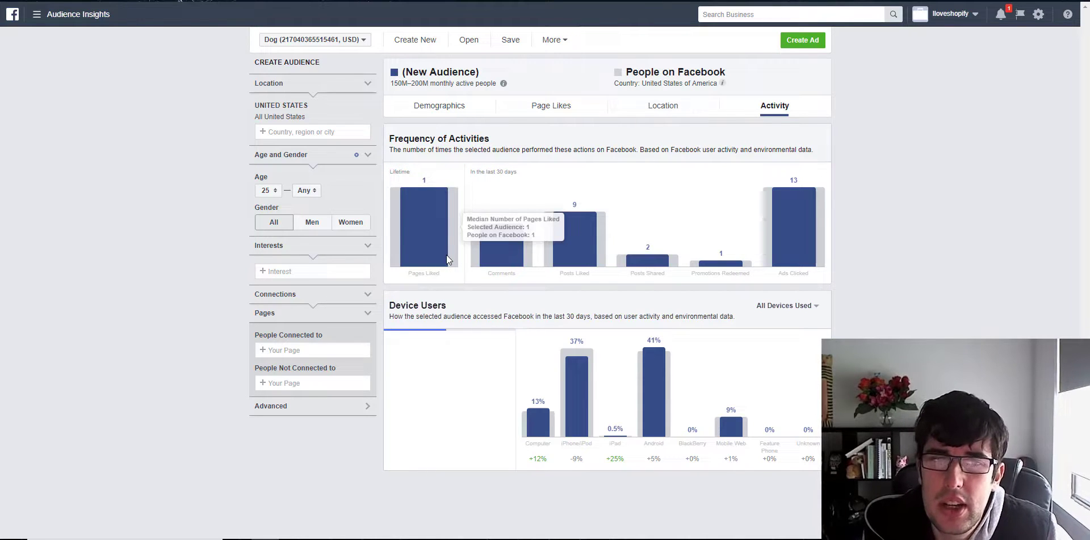
pyautogui.moveTo(396, 145); pyautogui.dragTo(452, 147)
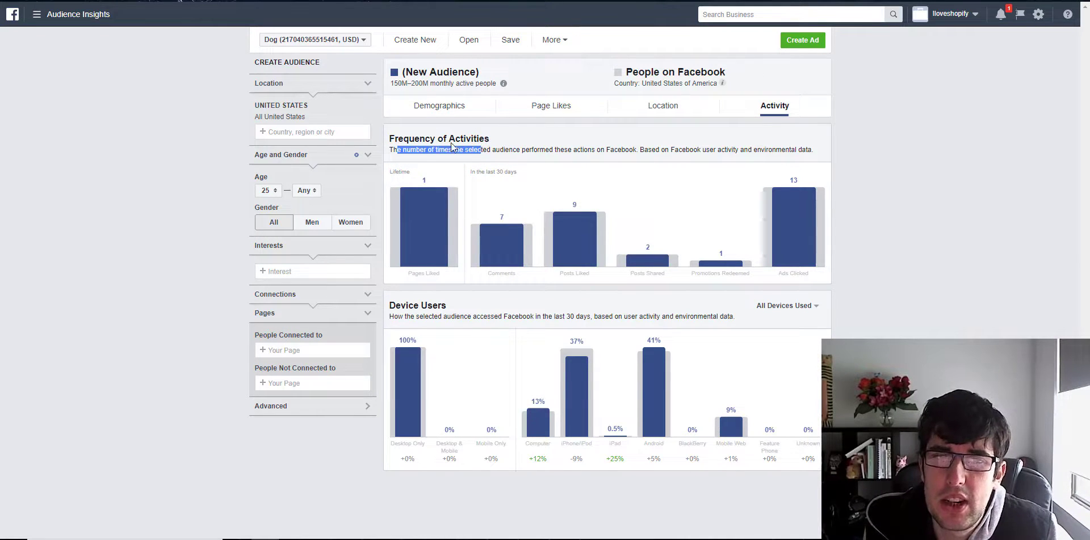
pyautogui.click(459, 124)
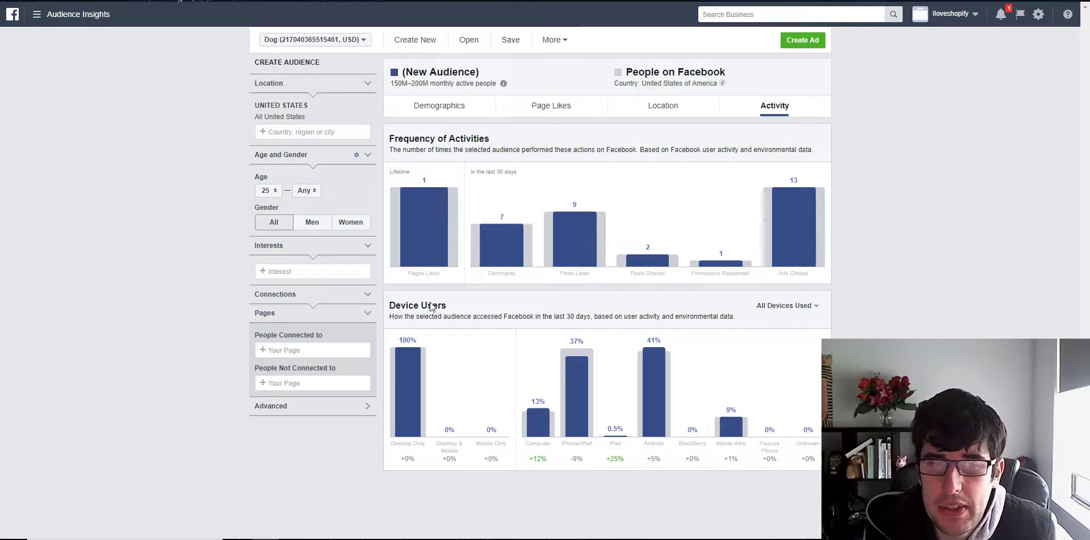
# - Inspect the Device Users chart, checking the bars for individual device types
pyautogui.tripleClick(410, 309)
pyautogui.click(446, 306)
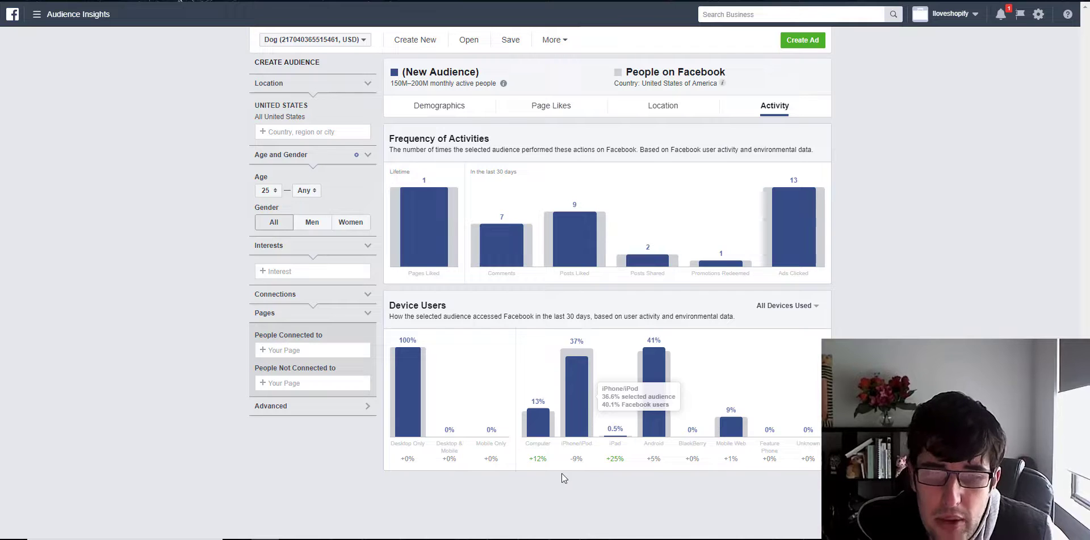
pyautogui.moveTo(533, 435)
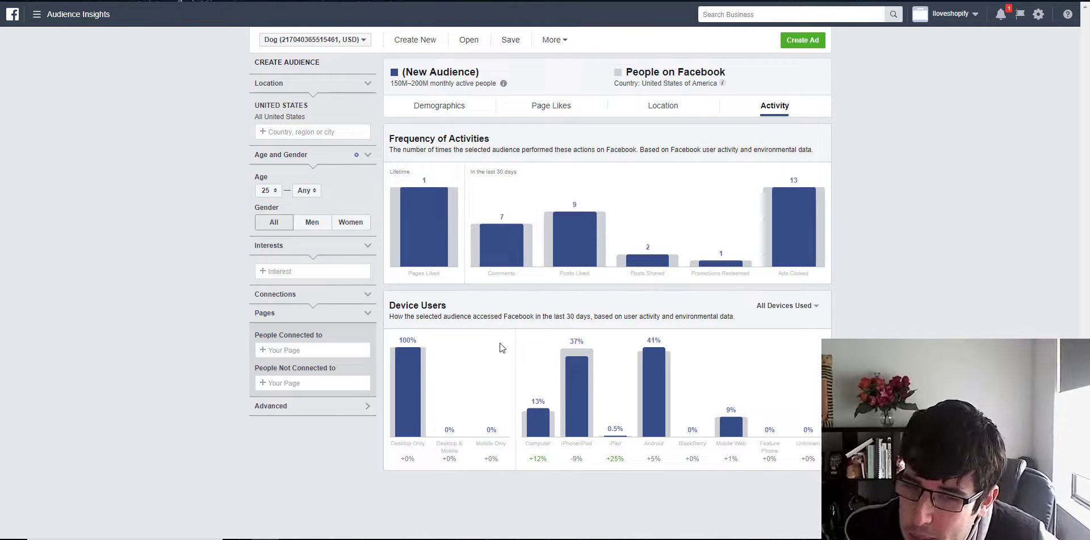
pyautogui.moveTo(735, 431)
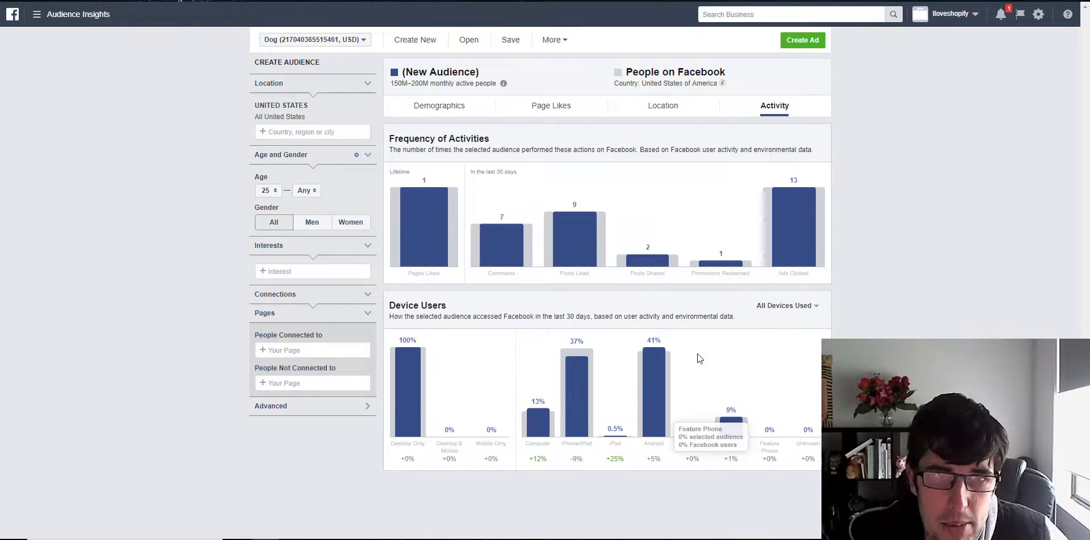
# - Restrict the audience to women, check its monthly active people range, and add Dogs as an interest
pyautogui.click(356, 229)
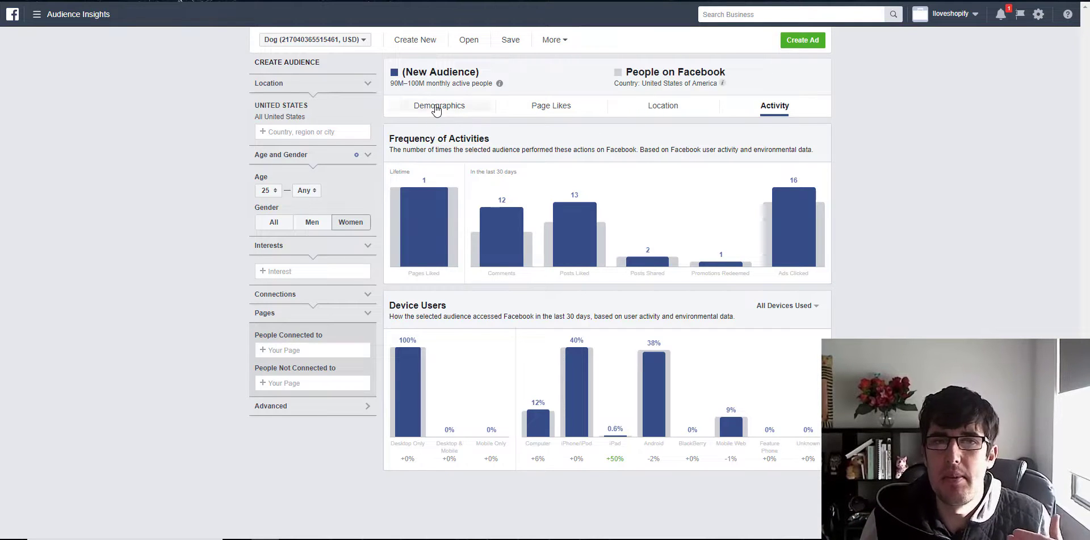
pyautogui.moveTo(411, 84); pyautogui.dragTo(426, 83)
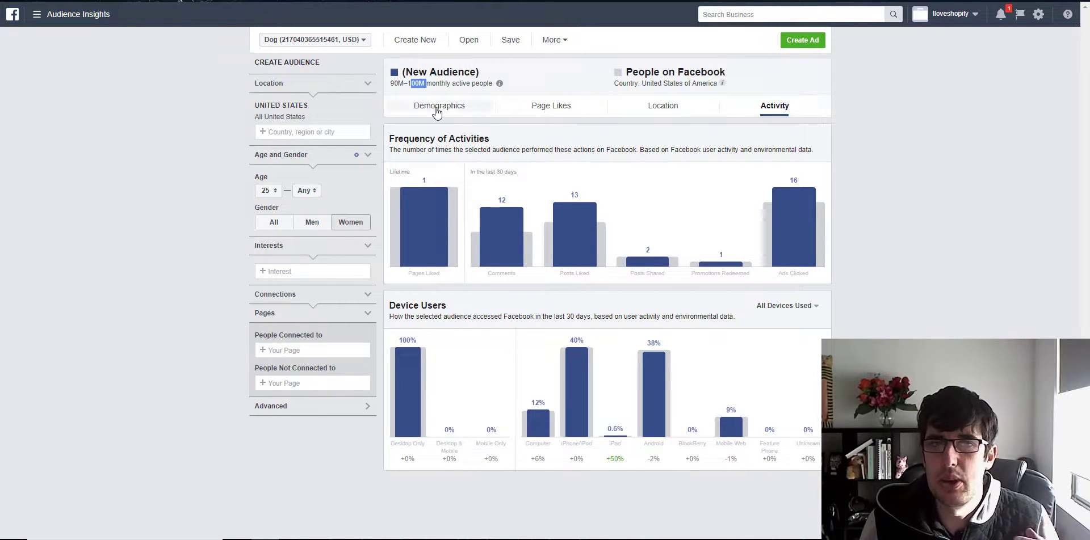
pyautogui.click(293, 272)
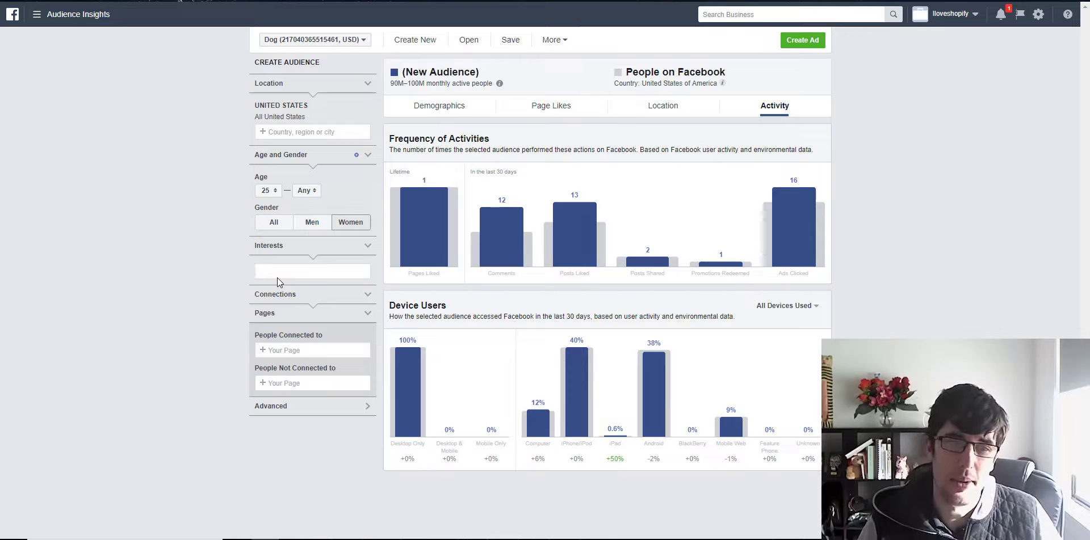
pyautogui.write('dog')
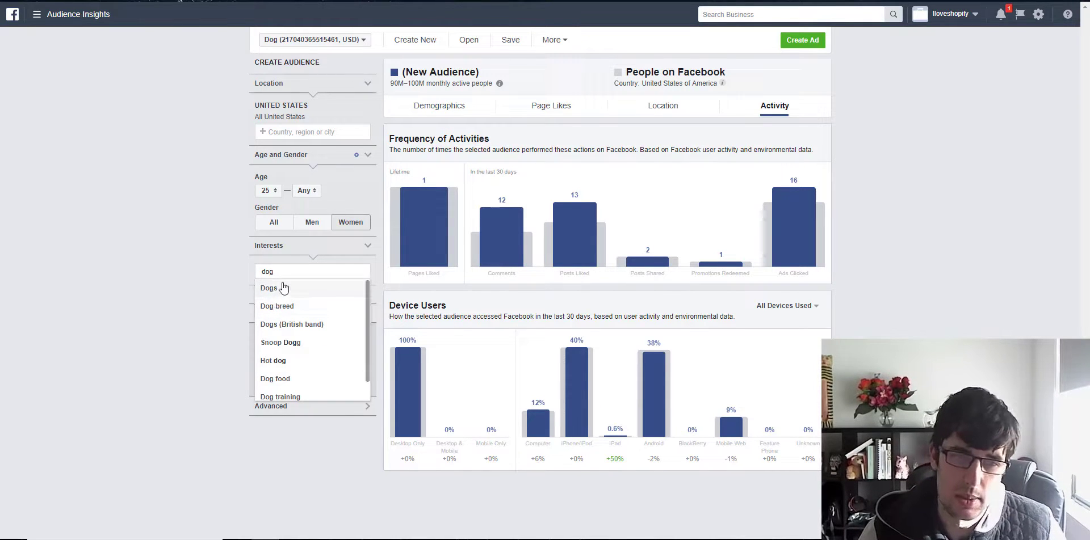
pyautogui.click(282, 287)
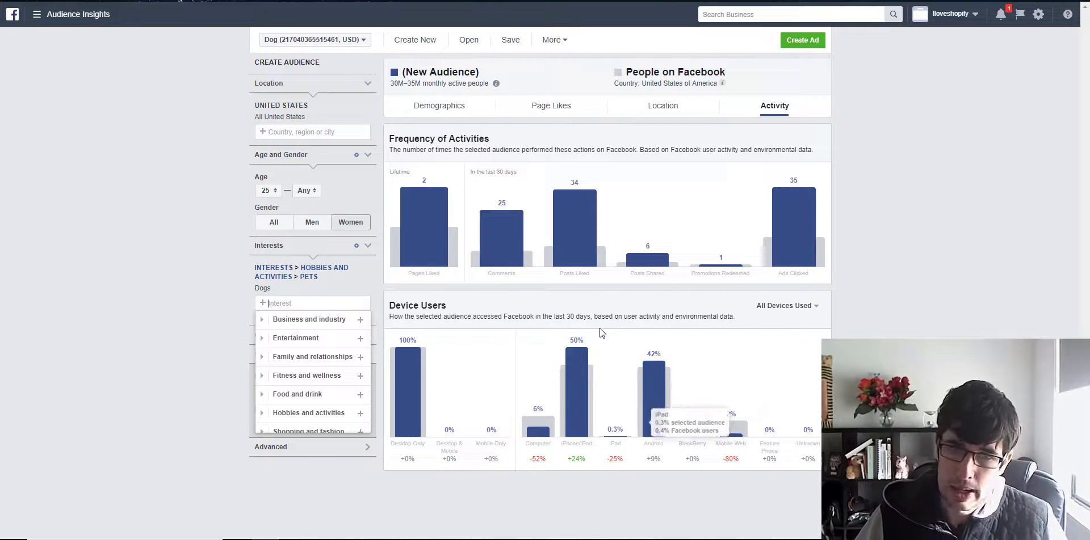
# - Inspect the Volusia, Florida entry among the top towns and cities, and review the audience's Demographics charts
pyautogui.click(660, 109)
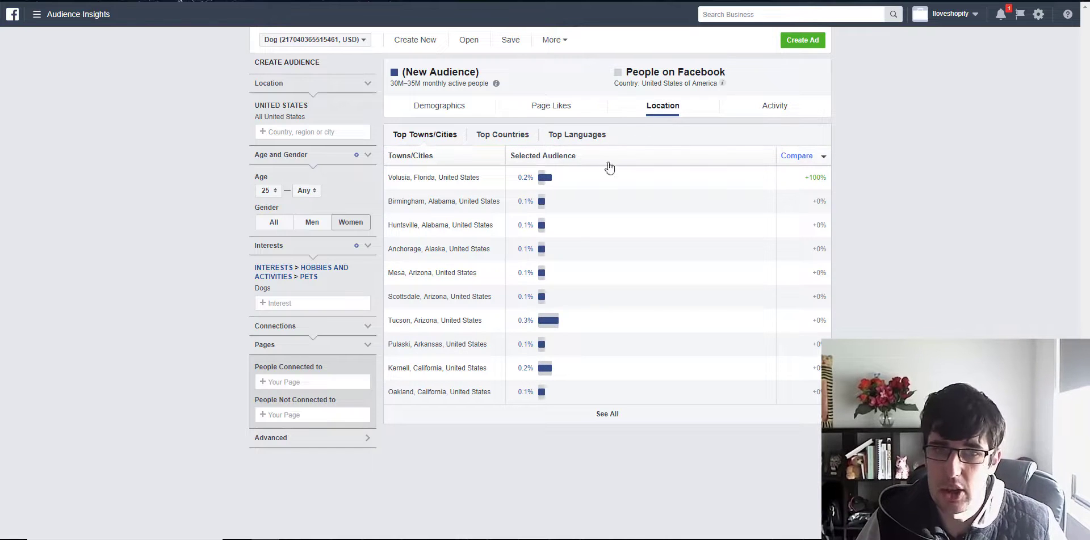
pyautogui.moveTo(544, 180)
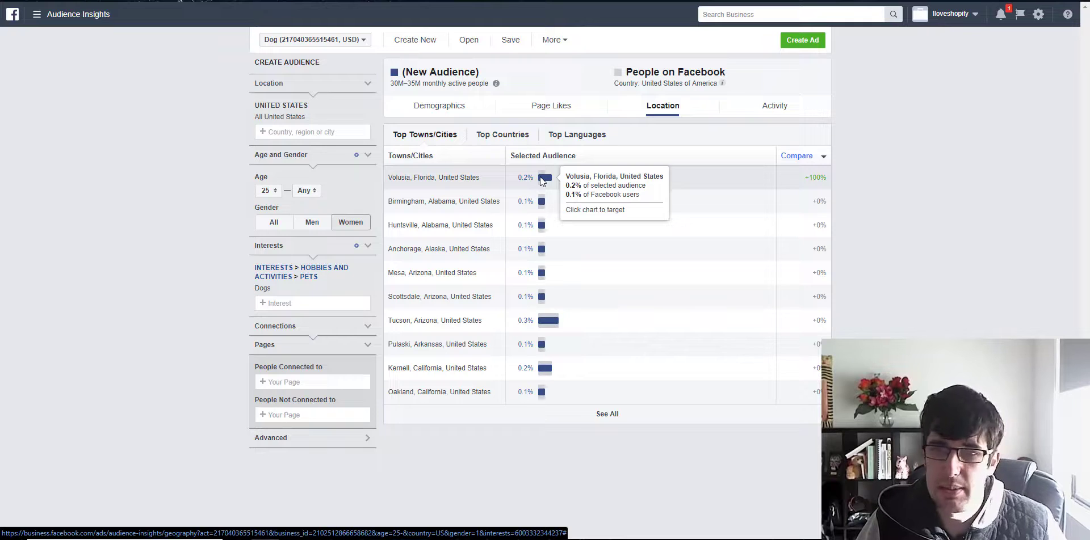
pyautogui.click(456, 108)
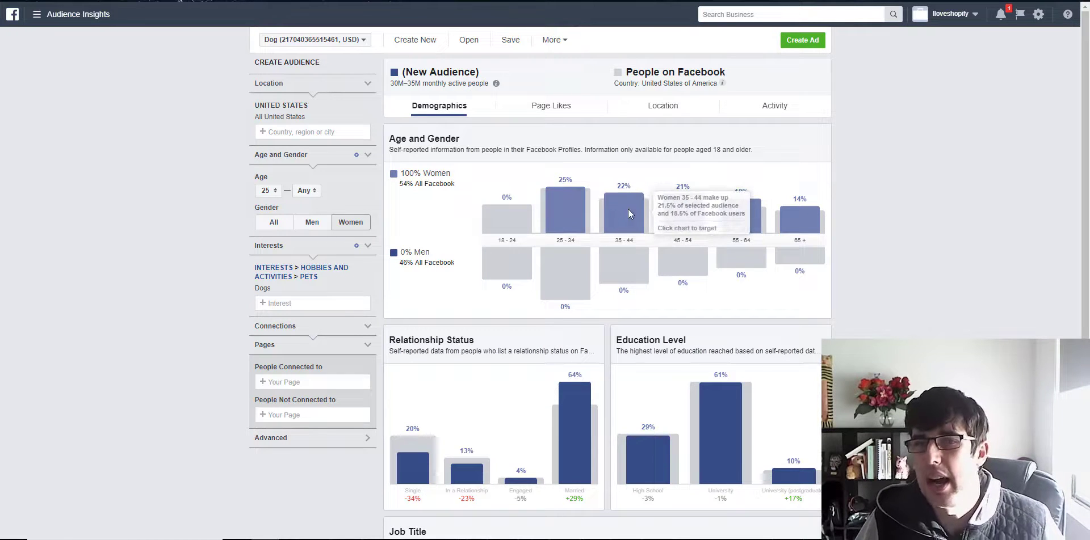
pyautogui.scroll(-3, 812, 208)
pyautogui.scroll(-3, 812, 208)
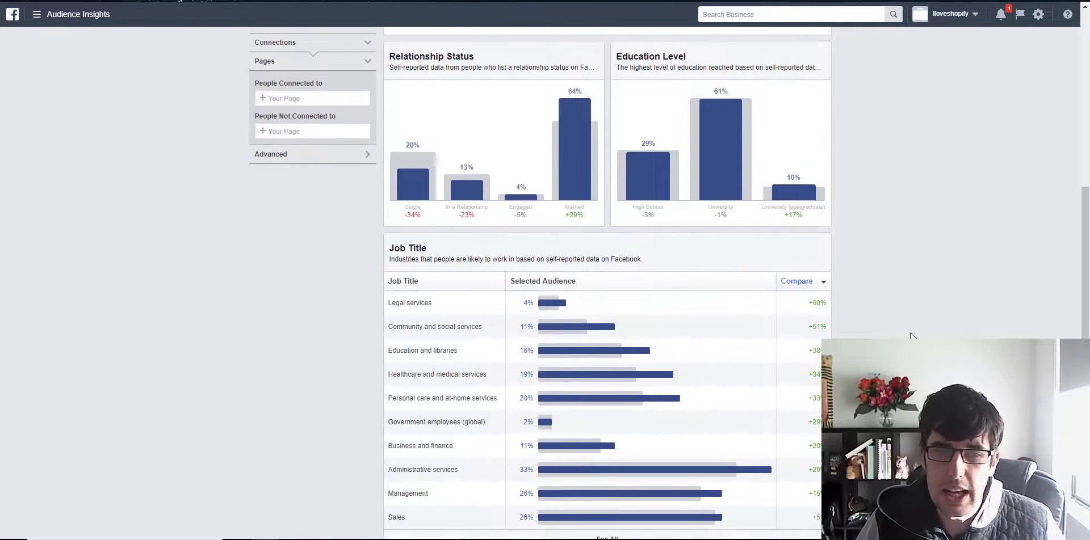
# - Examine the Job Title table and highlight the Administrative services entry
pyautogui.scroll(6, 962, 332)
pyautogui.scroll(-1, 963, 332)
pyautogui.scroll(-5, 962, 328)
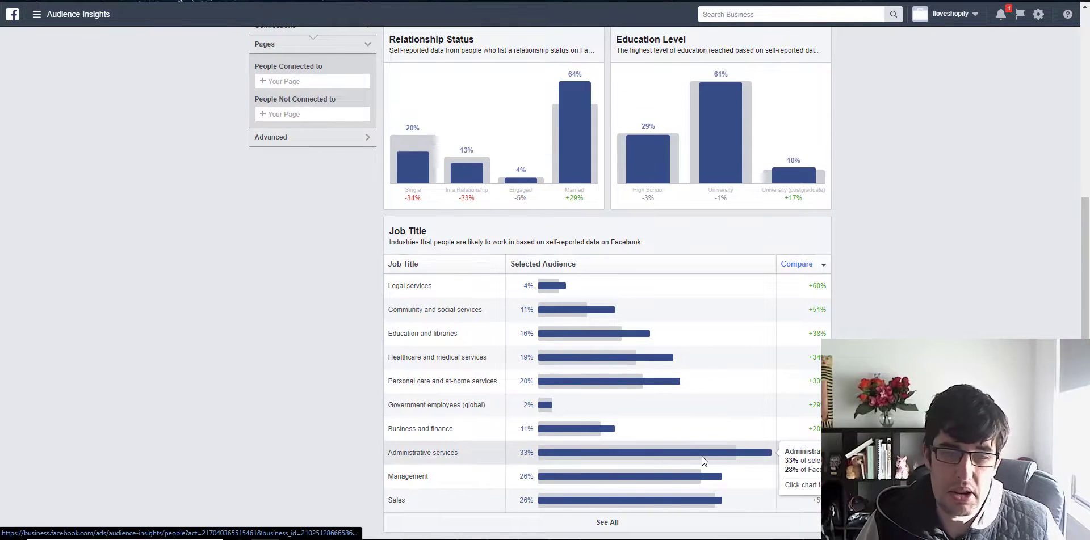
pyautogui.moveTo(481, 453); pyautogui.dragTo(398, 457)
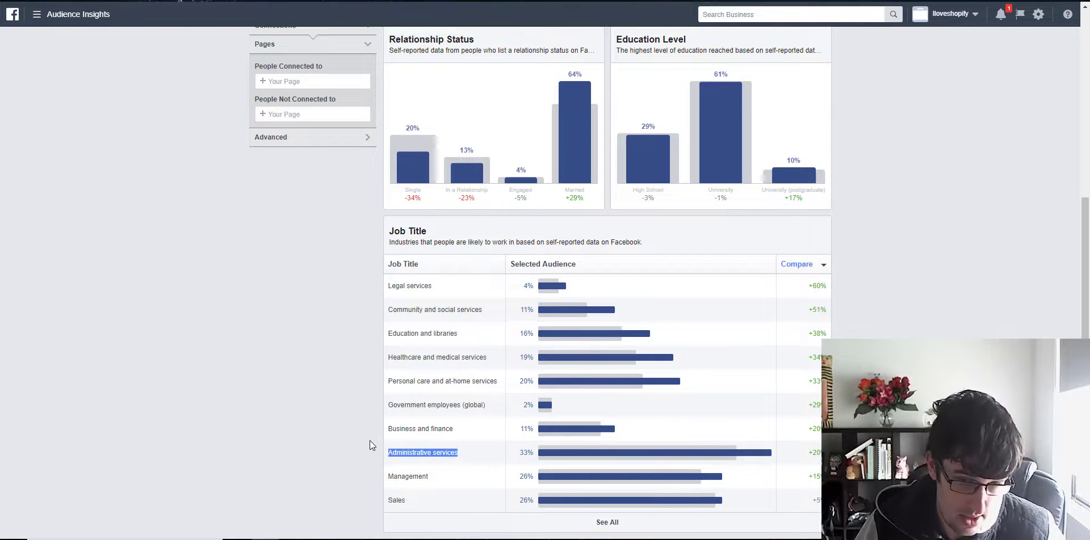
# - Show the audience's Page Likes with all Top Categories expanded, and open the Animal Rescue Home page
pyautogui.scroll(1, 370, 441)
pyautogui.scroll(4, 363, 445)
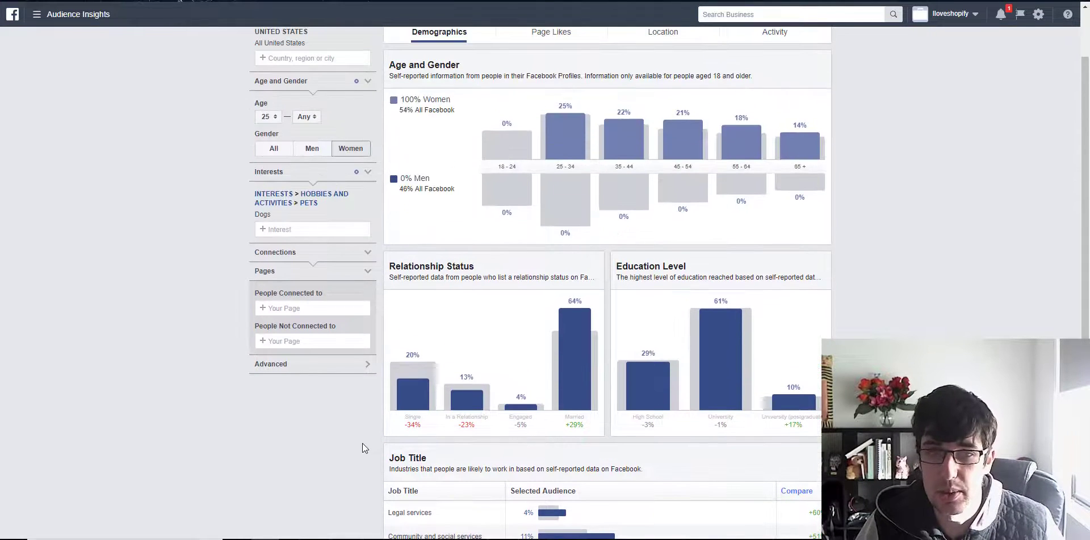
pyautogui.click(542, 111)
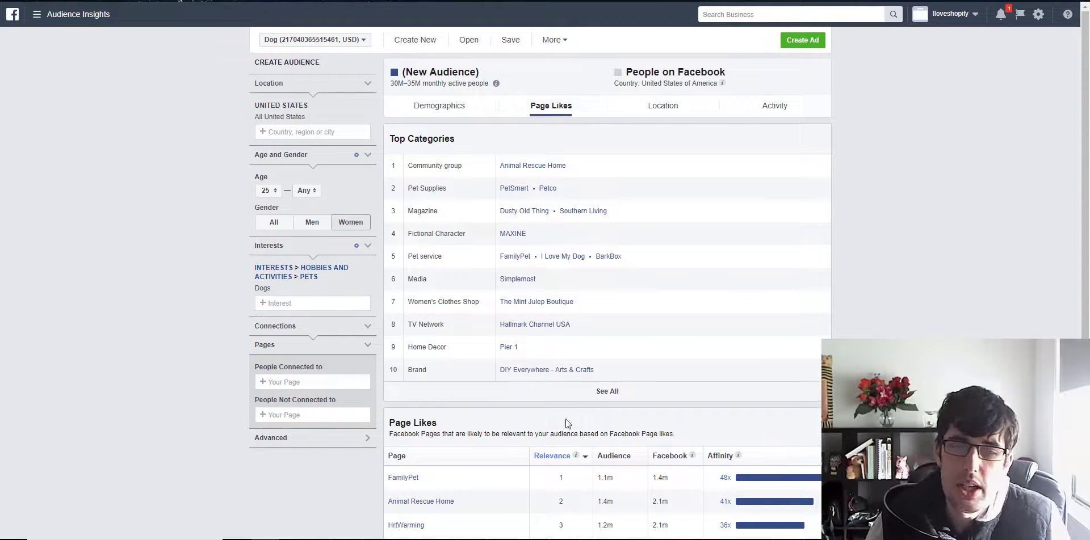
pyautogui.click(605, 393)
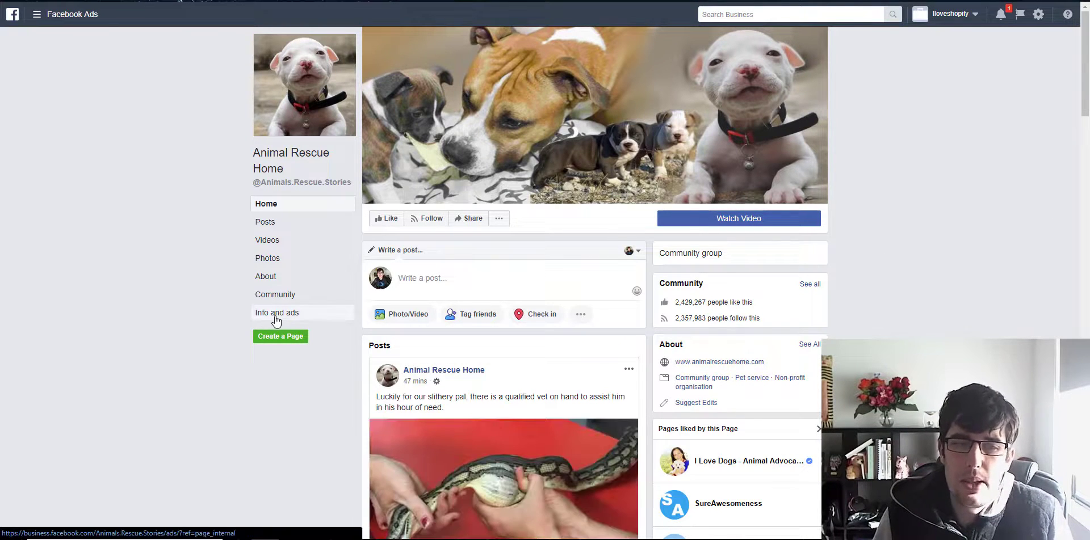
# - Look over the Animal Rescue Home page's posts and check its active ads in the United States
pyautogui.scroll(-1, 494, 257)
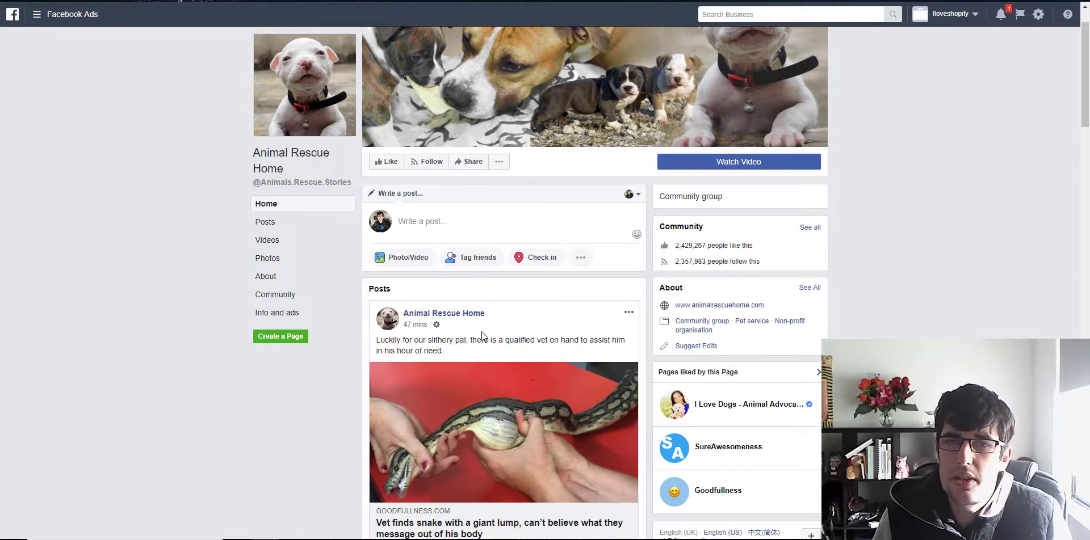
pyautogui.scroll(1, 482, 334)
pyautogui.scroll(-4, 476, 341)
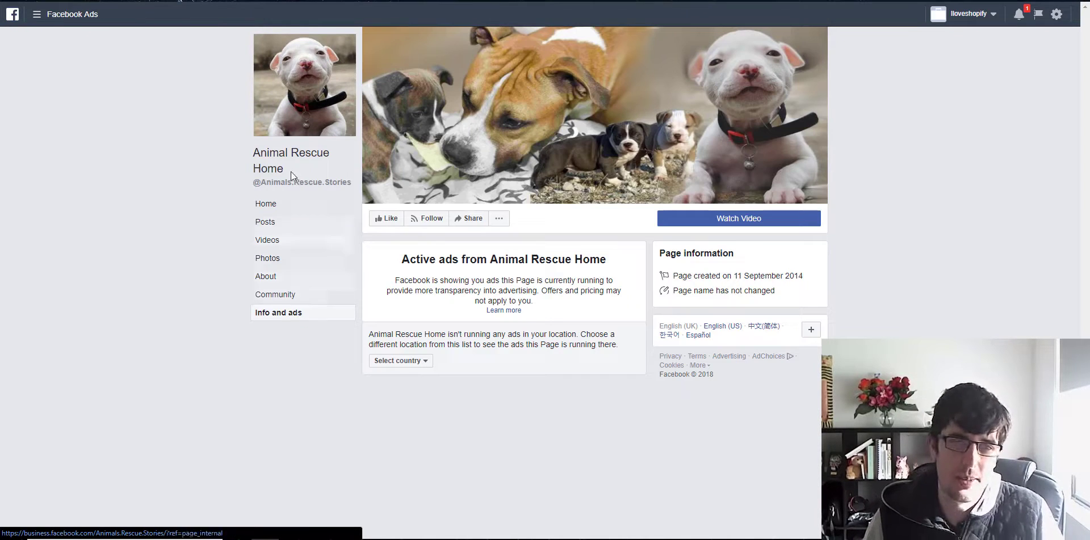
pyautogui.click(270, 205)
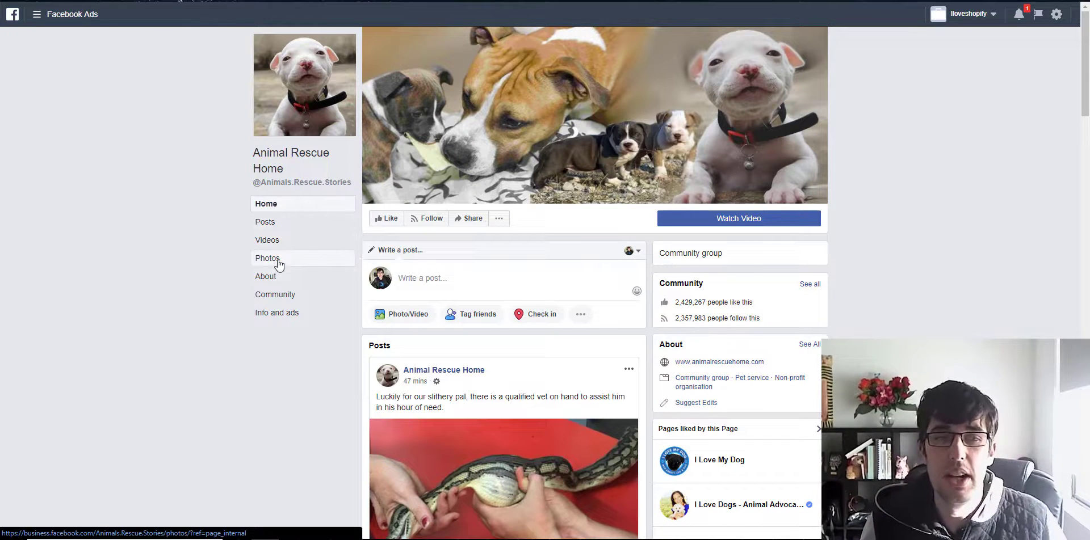
pyautogui.click(276, 321)
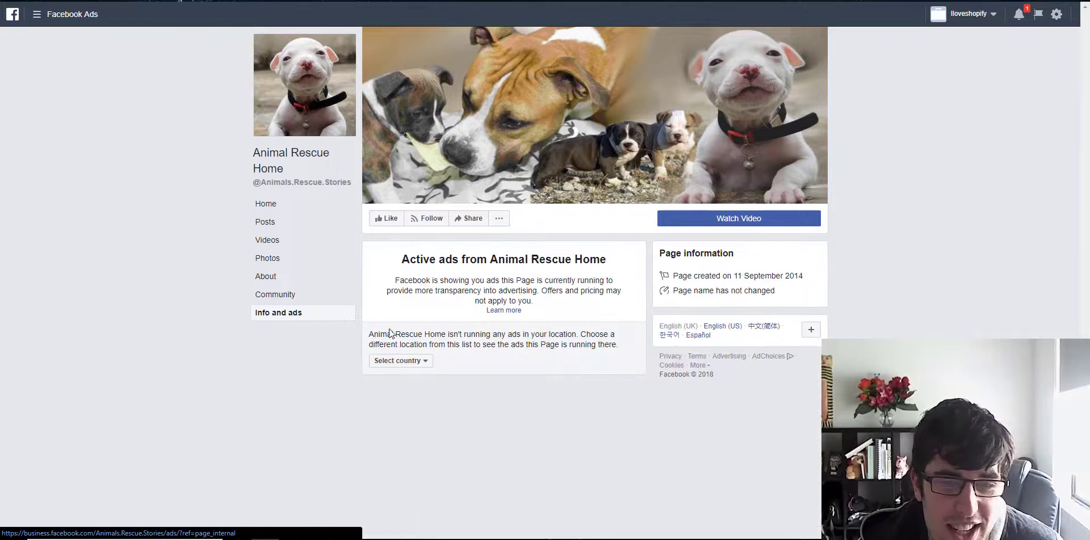
pyautogui.click(397, 360)
pyautogui.click(395, 399)
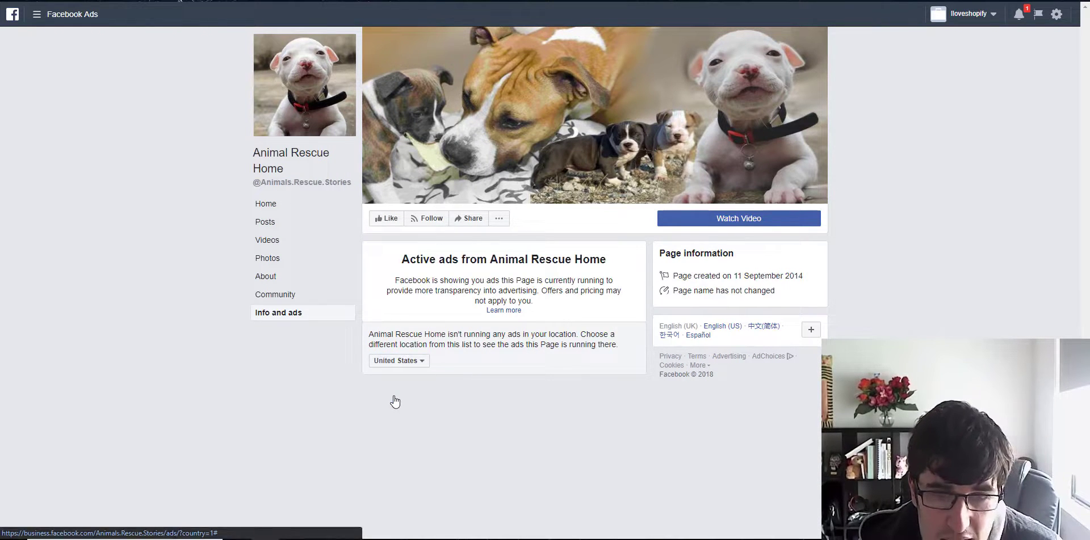
pyautogui.click(267, 203)
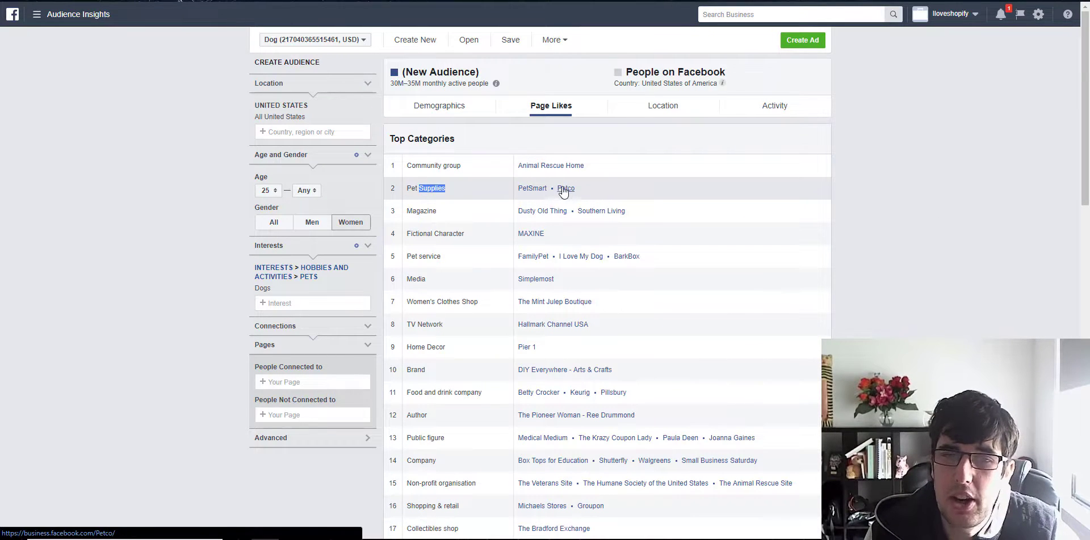
# - Open the PetSmart page from the Pet Supplies category and display its active ads for the United States
pyautogui.click(532, 189)
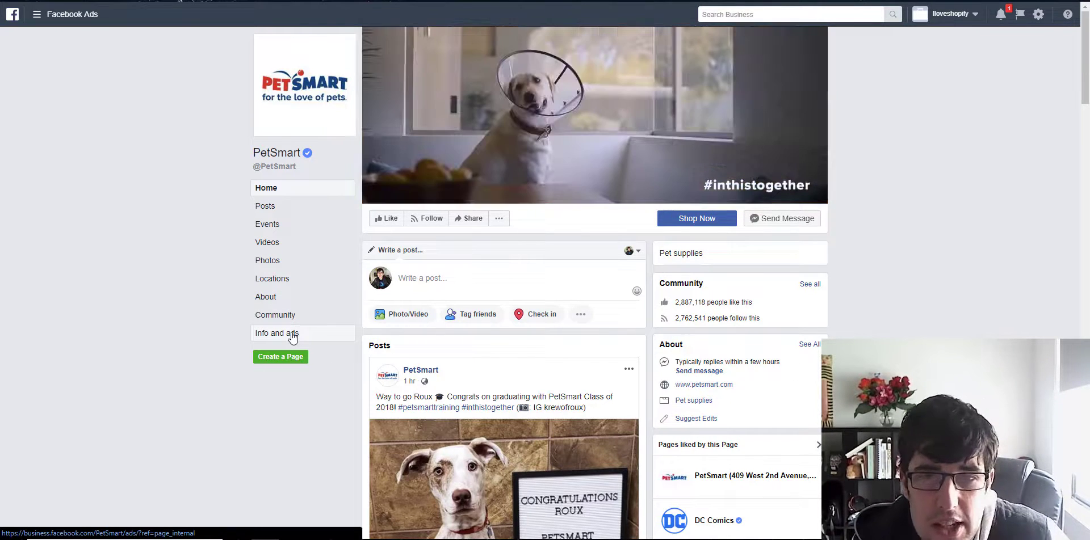
pyautogui.click(293, 338)
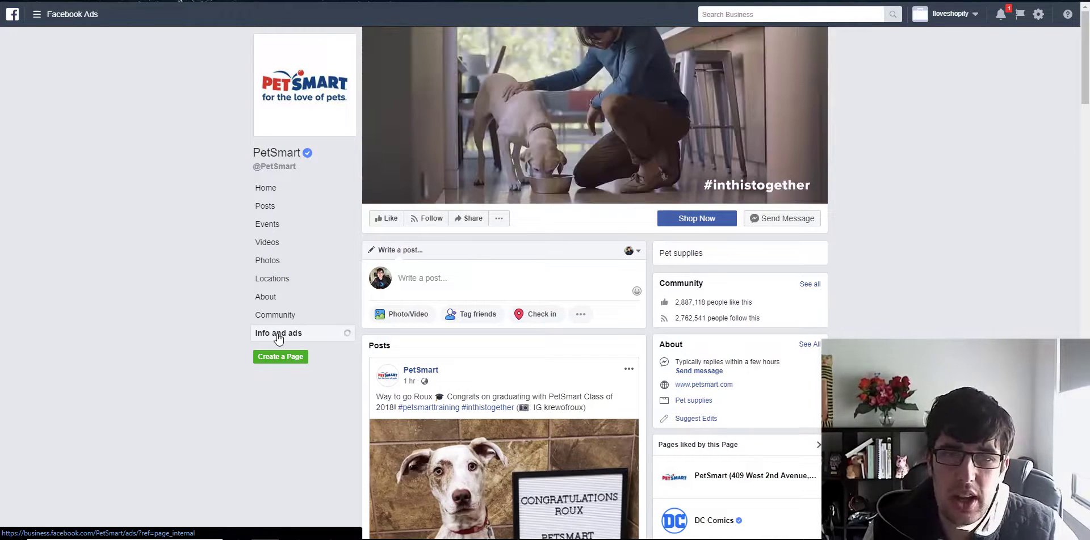
pyautogui.click(408, 362)
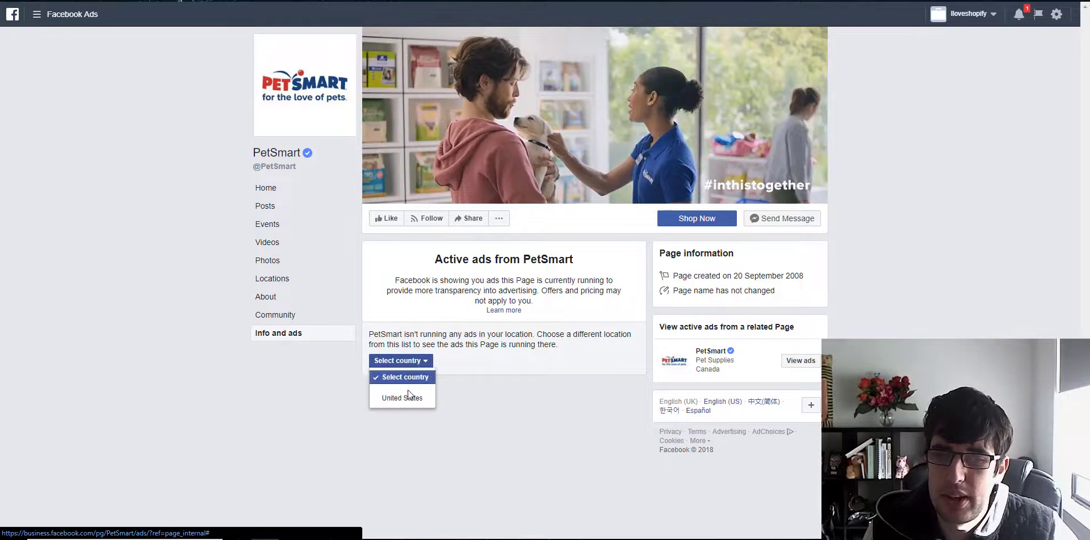
pyautogui.click(403, 400)
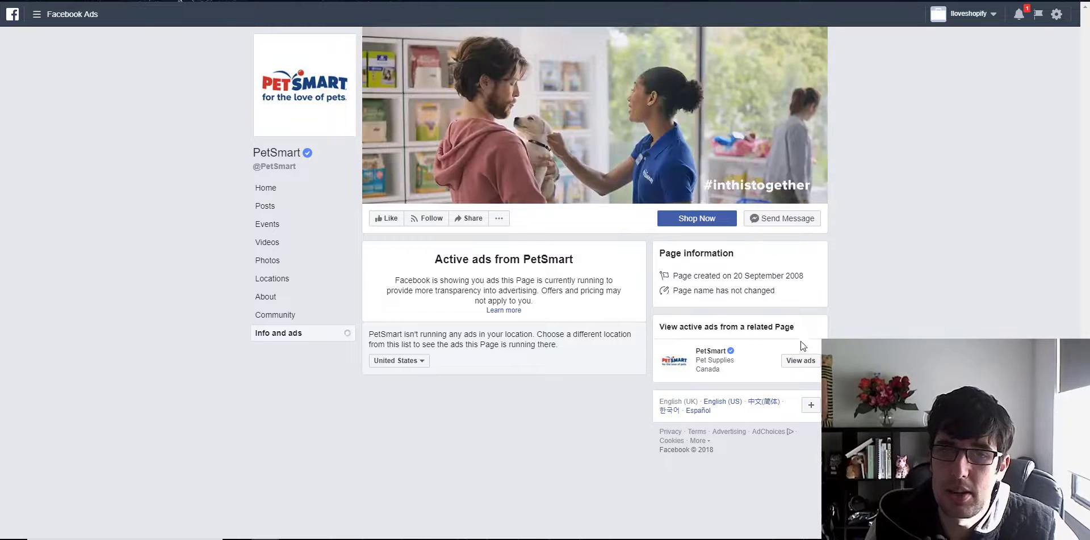
pyautogui.click(406, 361)
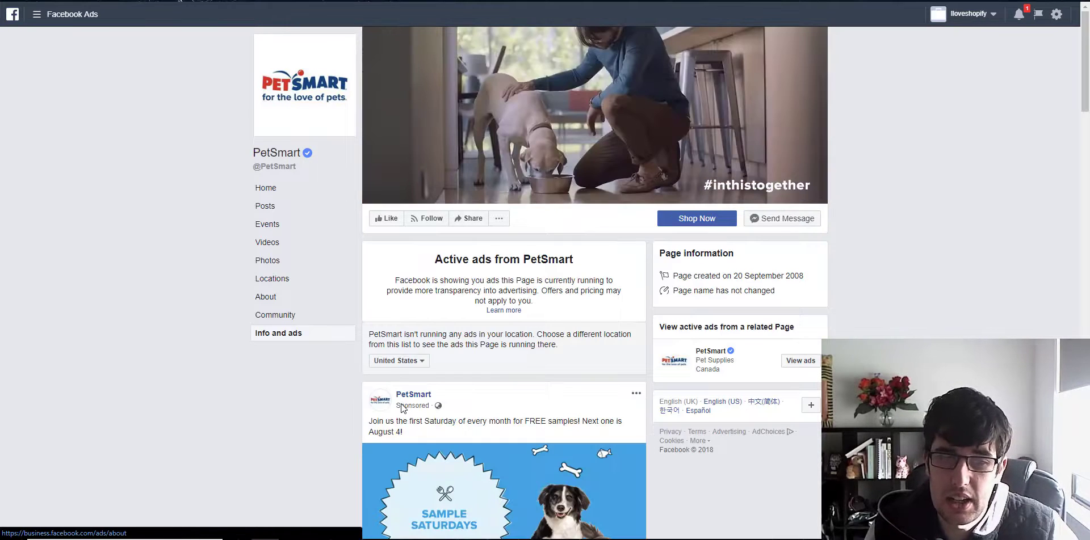
# - Review PetSmart's sponsored posts, highlighting the August 4 date and the text of the Leesburg & Sterling offer
pyautogui.click(401, 408)
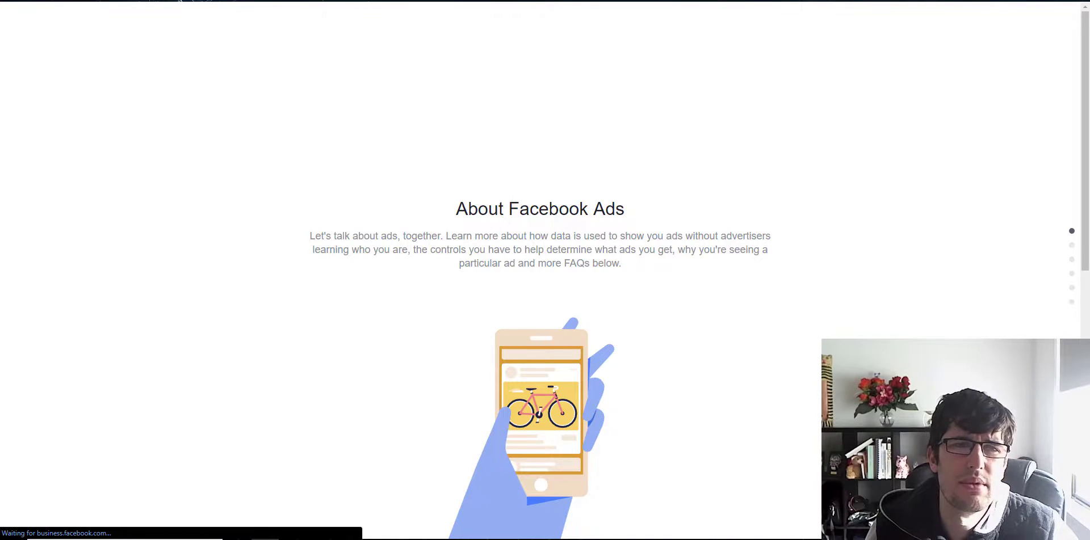
pyautogui.scroll(3, 765, 481)
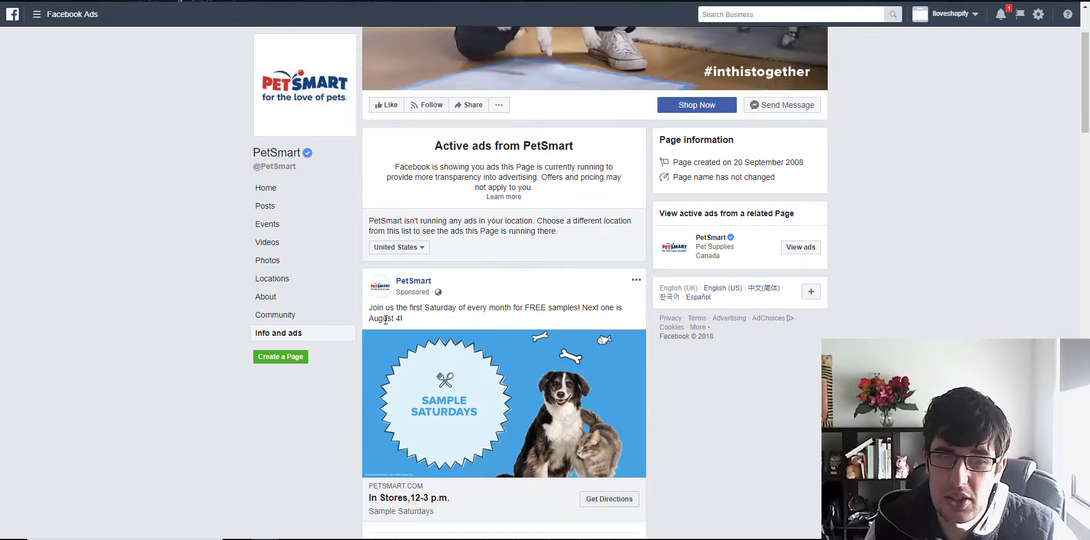
pyautogui.moveTo(379, 319); pyautogui.dragTo(403, 319)
pyautogui.scroll(-2, 529, 312)
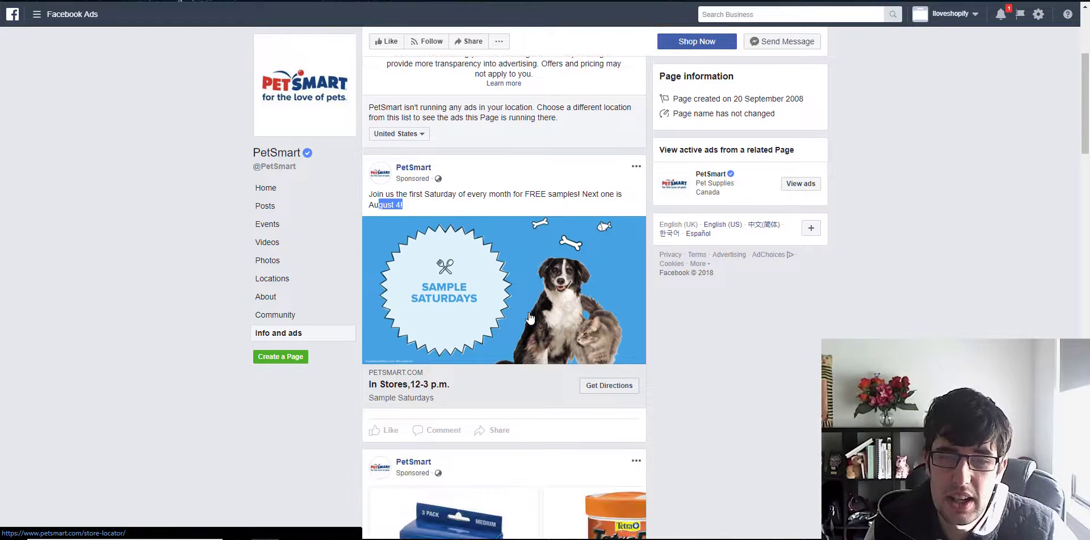
pyautogui.scroll(-12, 529, 317)
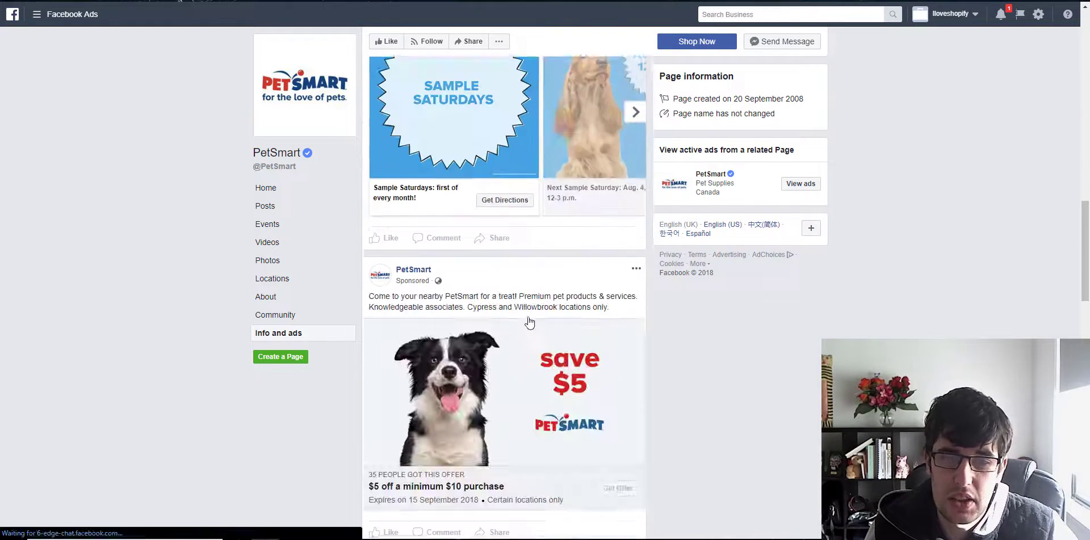
pyautogui.scroll(-15, 527, 317)
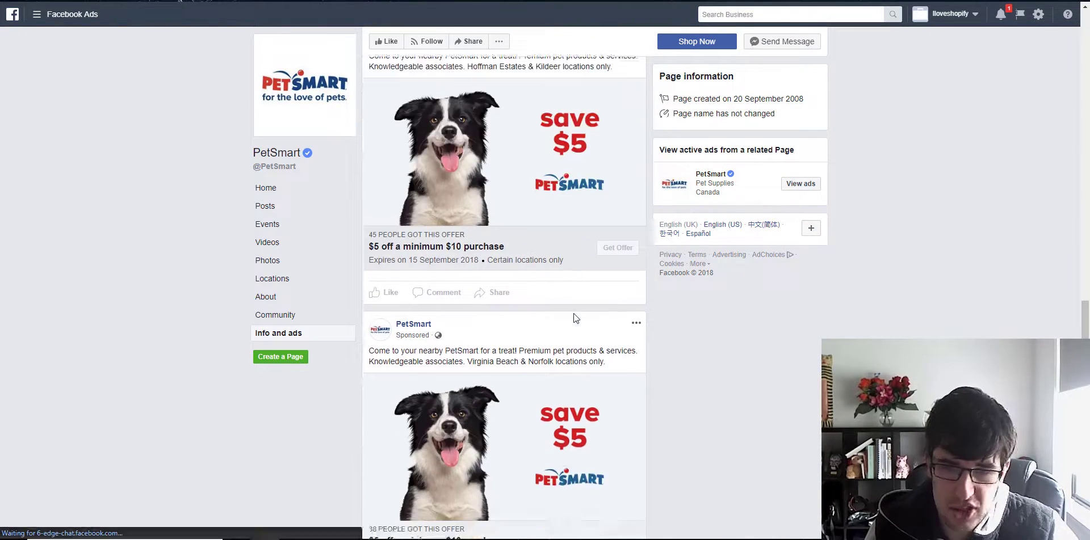
pyautogui.scroll(-12, 568, 305)
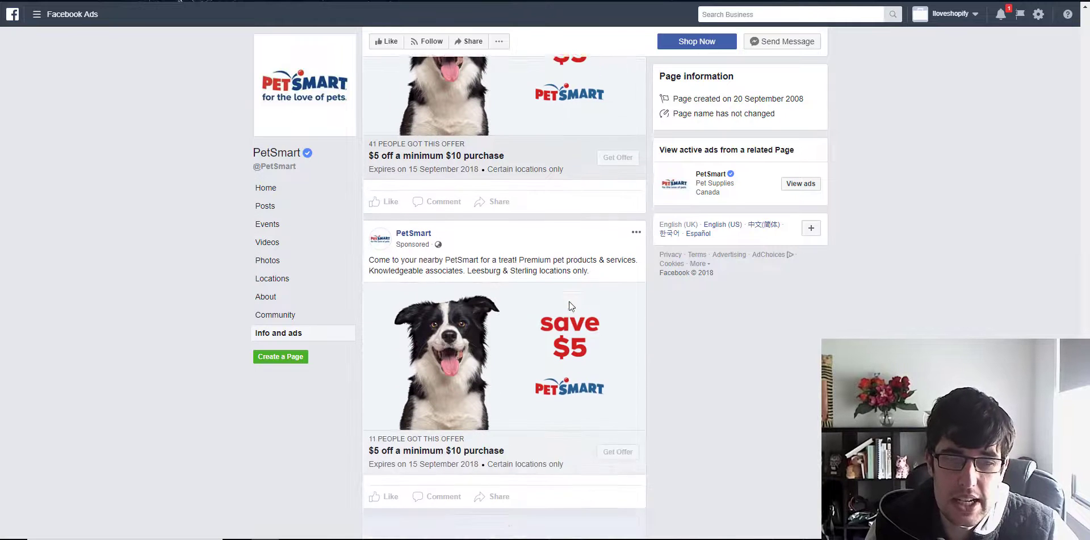
pyautogui.moveTo(589, 267); pyautogui.dragTo(367, 256)
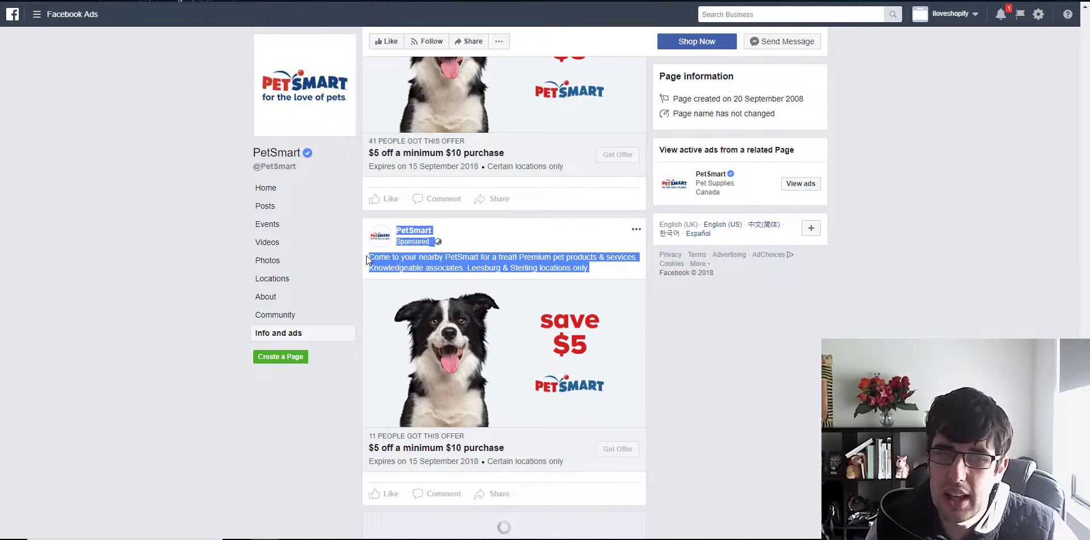
# - Browse the product carousel in PetSmart's aquarium supplies ad to its last card and back, and return to the first ad
pyautogui.moveTo(1085, 499); pyautogui.dragTo(1084, 89)
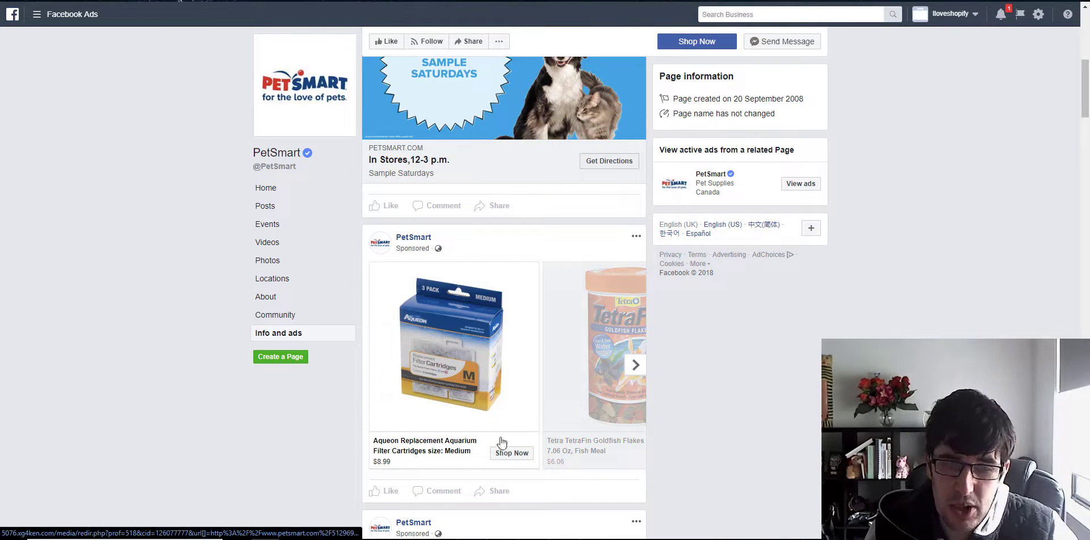
pyautogui.click(632, 365)
pyautogui.click(631, 365)
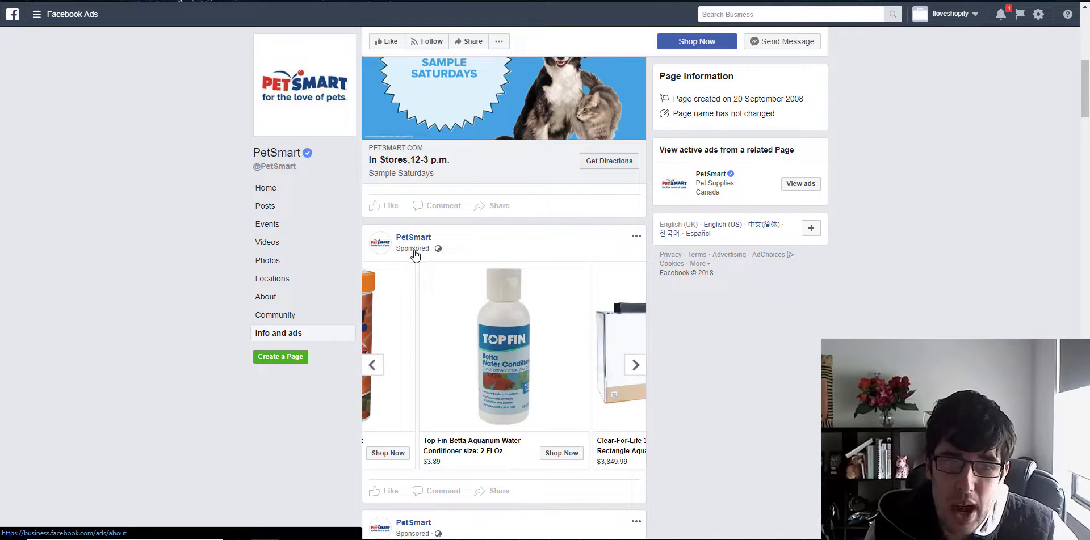
pyautogui.click(641, 366)
pyautogui.click(646, 368)
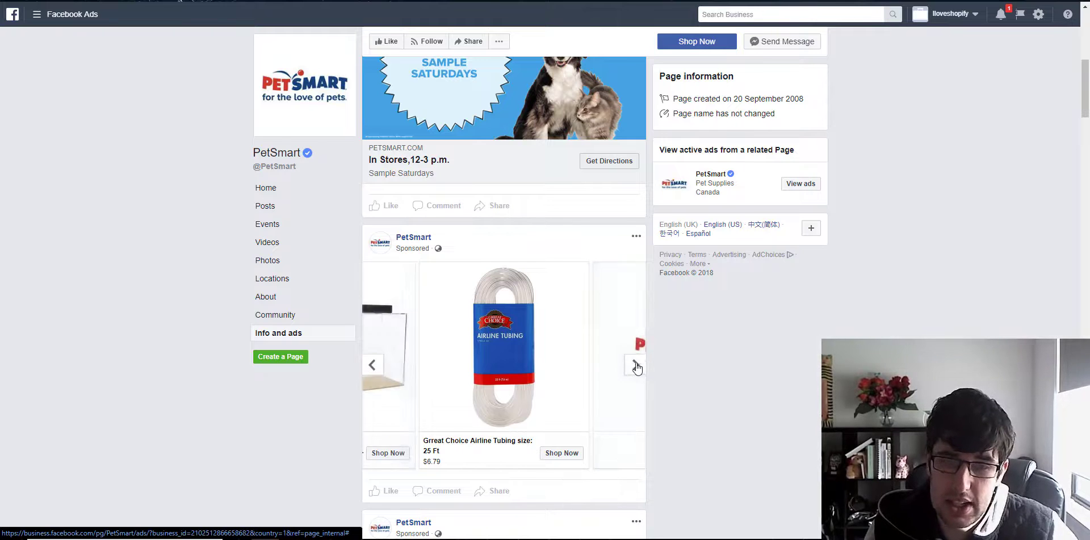
pyautogui.click(636, 367)
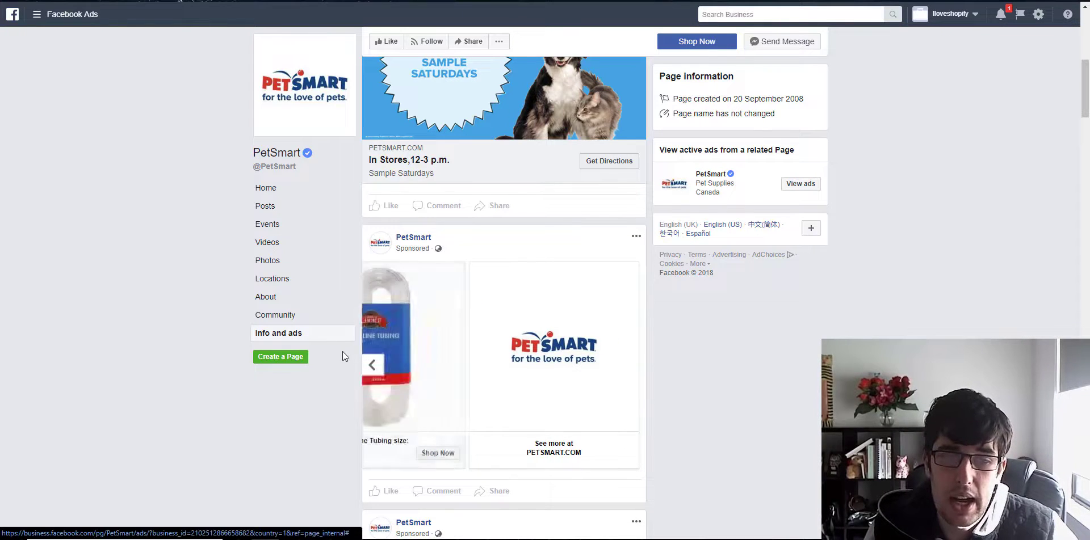
pyautogui.click(369, 369)
pyautogui.click(368, 372)
pyautogui.click(369, 366)
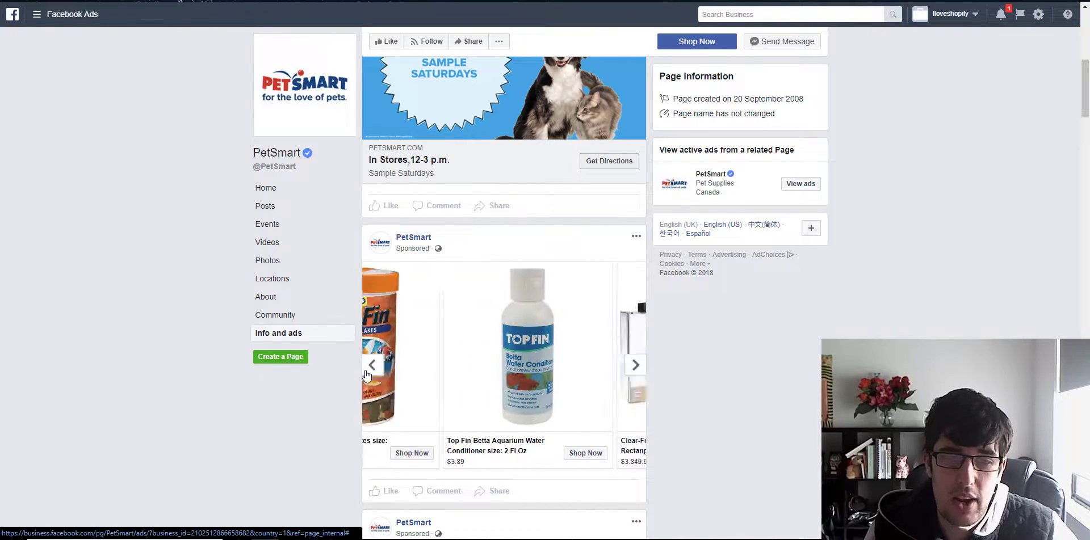
pyautogui.click(368, 366)
pyautogui.click(369, 366)
pyautogui.scroll(5, 573, 368)
pyautogui.scroll(3, 576, 366)
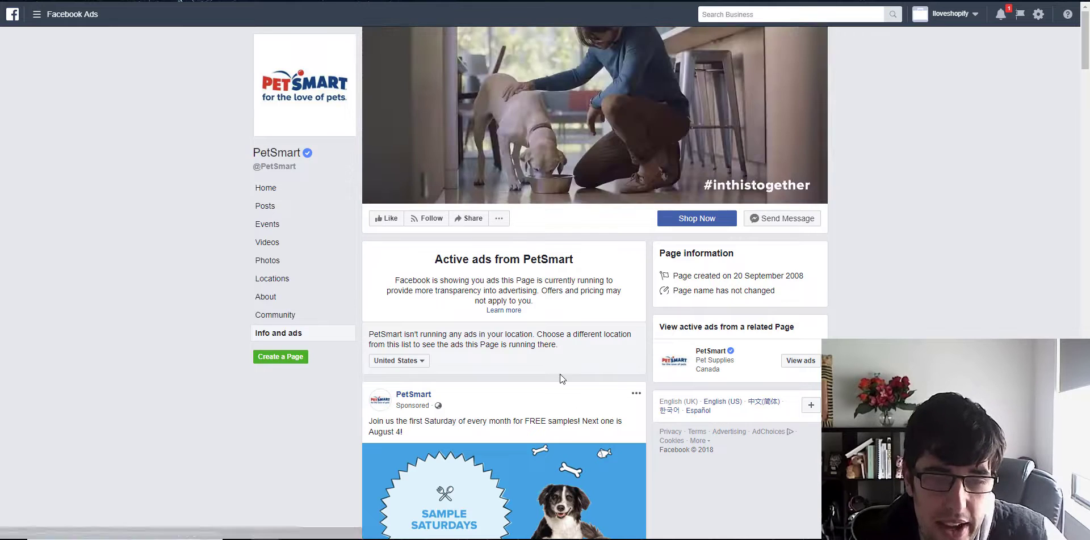
pyautogui.scroll(-2, 533, 383)
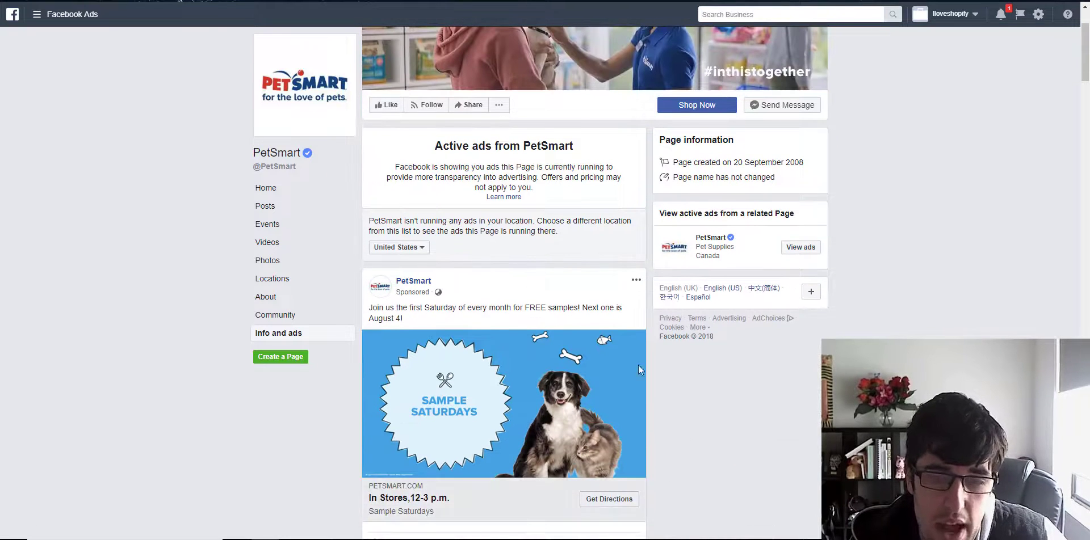
pyautogui.scroll(2, 633, 340)
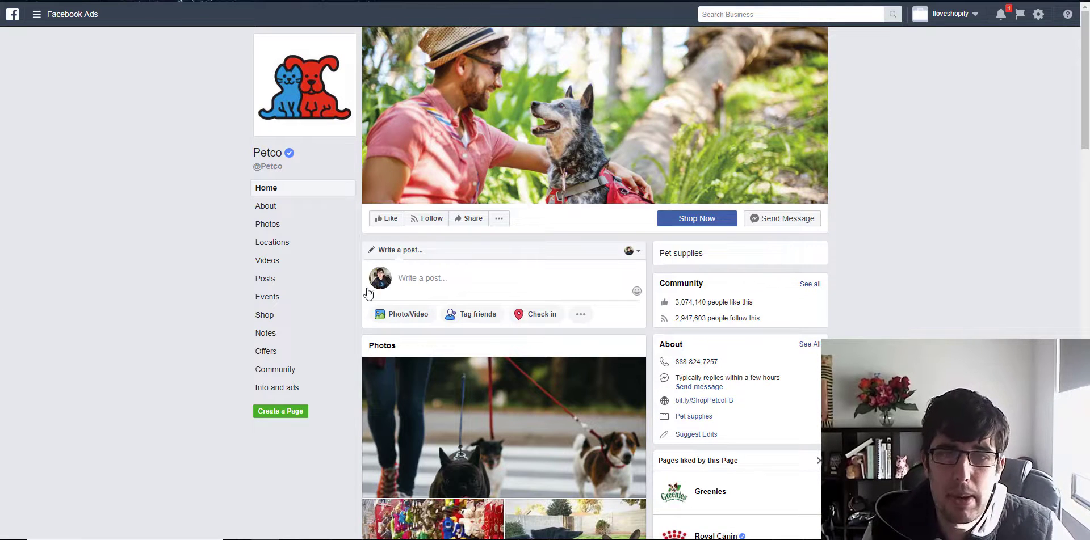
# - Display the Petco page's active ads for the United States
pyautogui.click(270, 392)
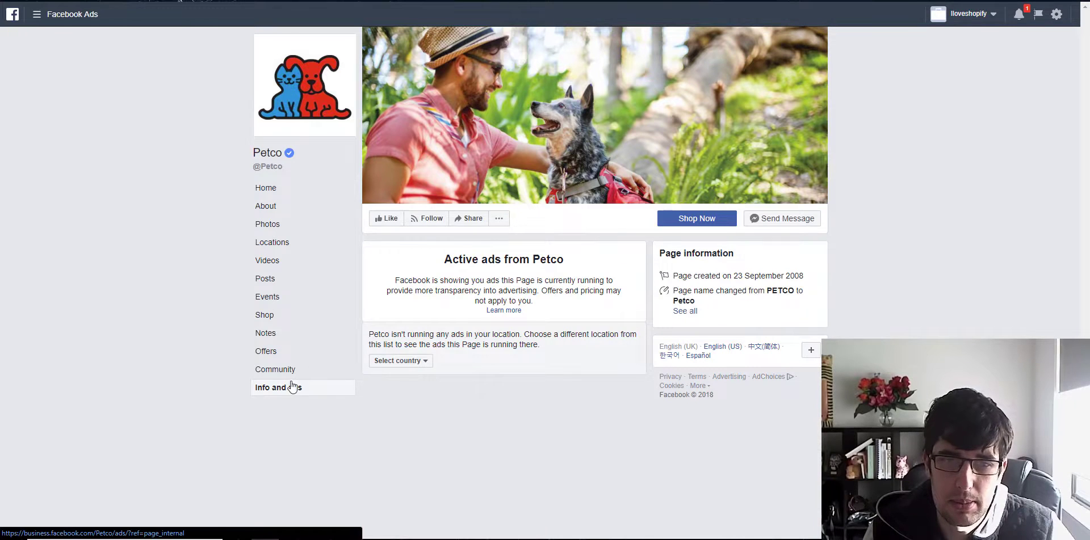
pyautogui.click(402, 361)
pyautogui.click(401, 396)
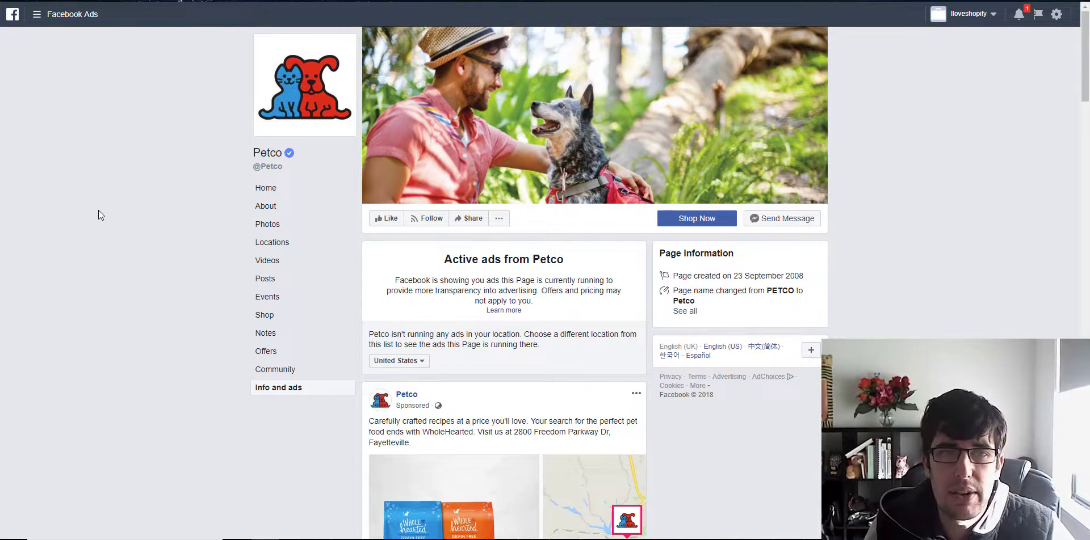
# - Examine Petco's sponsored posts, including the dog food, dog toy, flea and tick prevention and in-store pickup ads
pyautogui.scroll(-3, 98, 214)
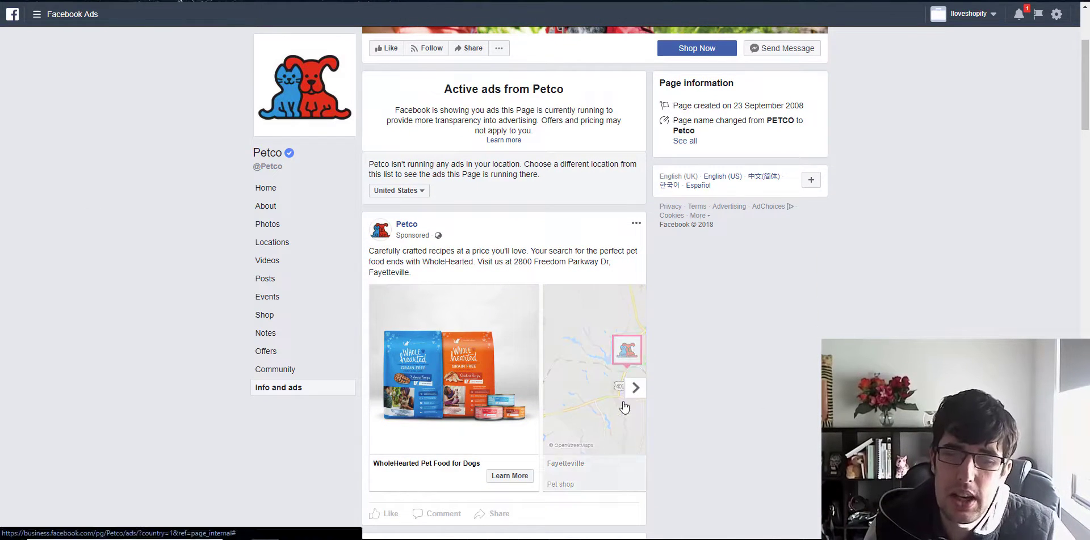
pyautogui.scroll(-6, 624, 406)
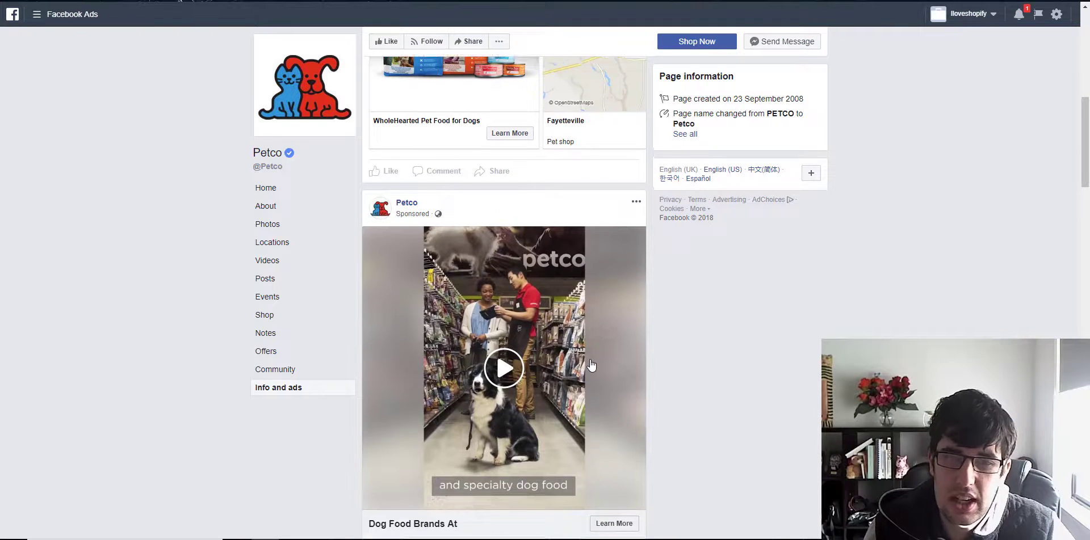
pyautogui.scroll(-6, 592, 363)
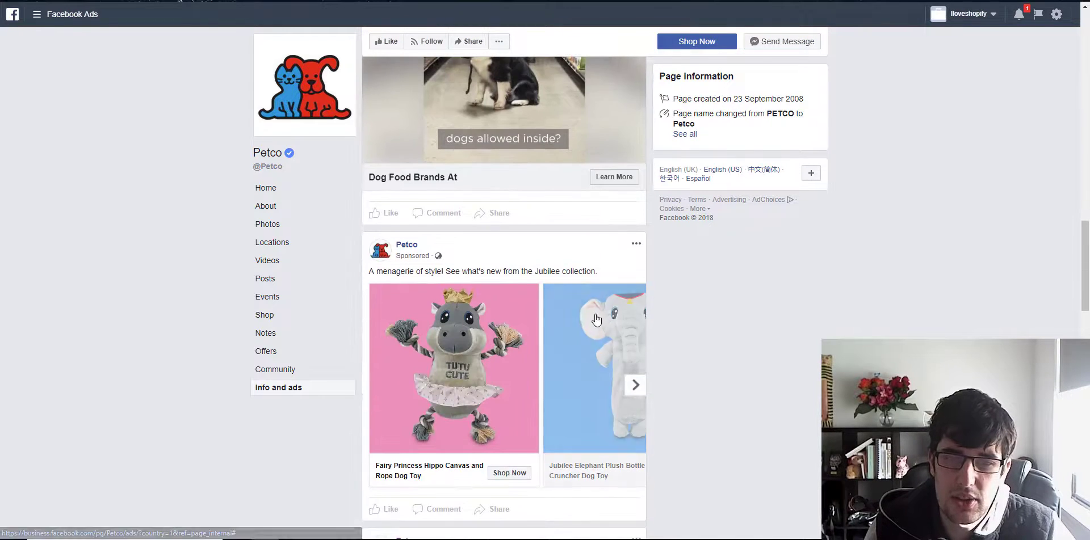
pyautogui.scroll(-7, 596, 320)
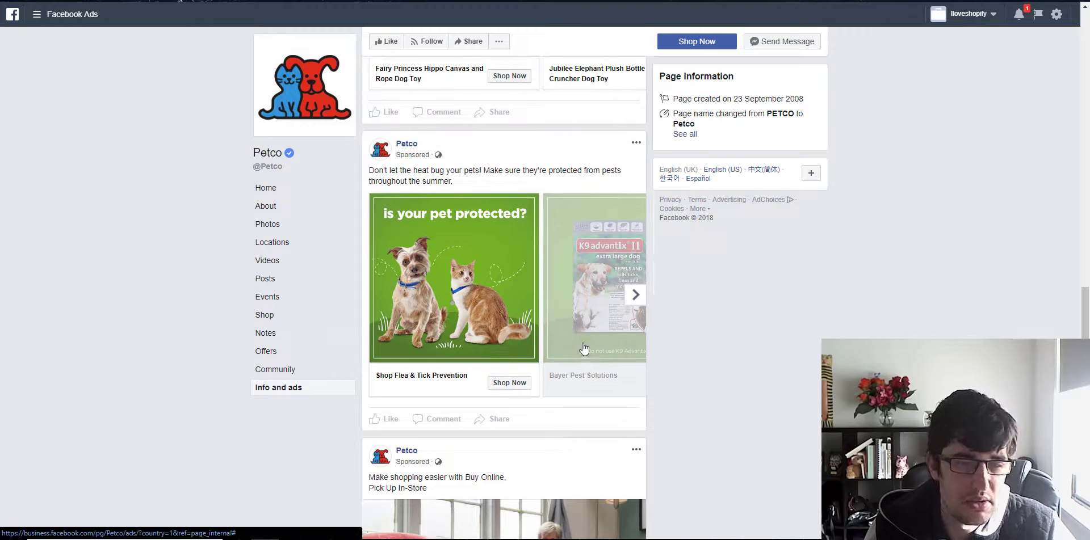
pyautogui.scroll(-3, 584, 347)
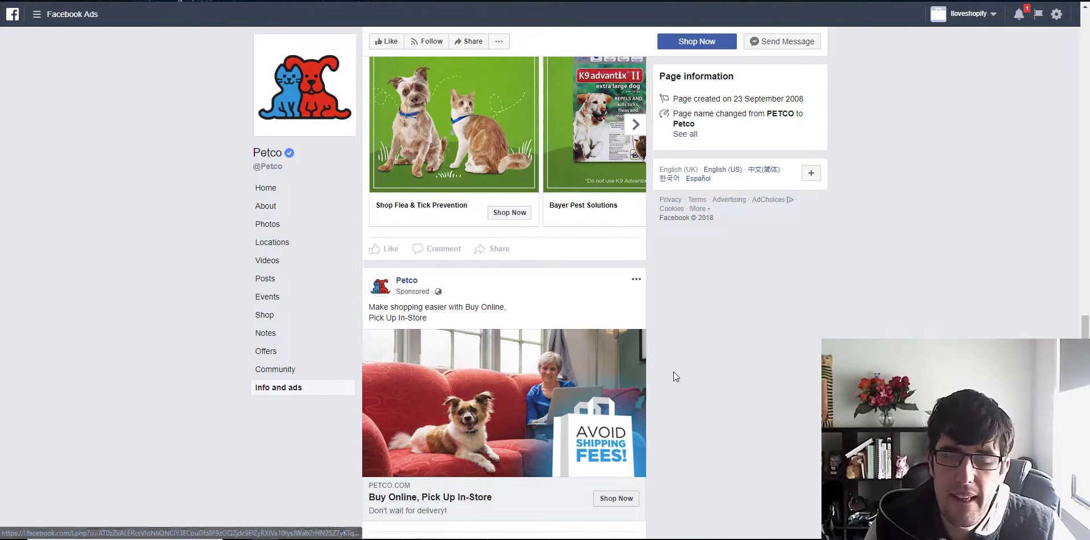
pyautogui.scroll(1, 491, 182)
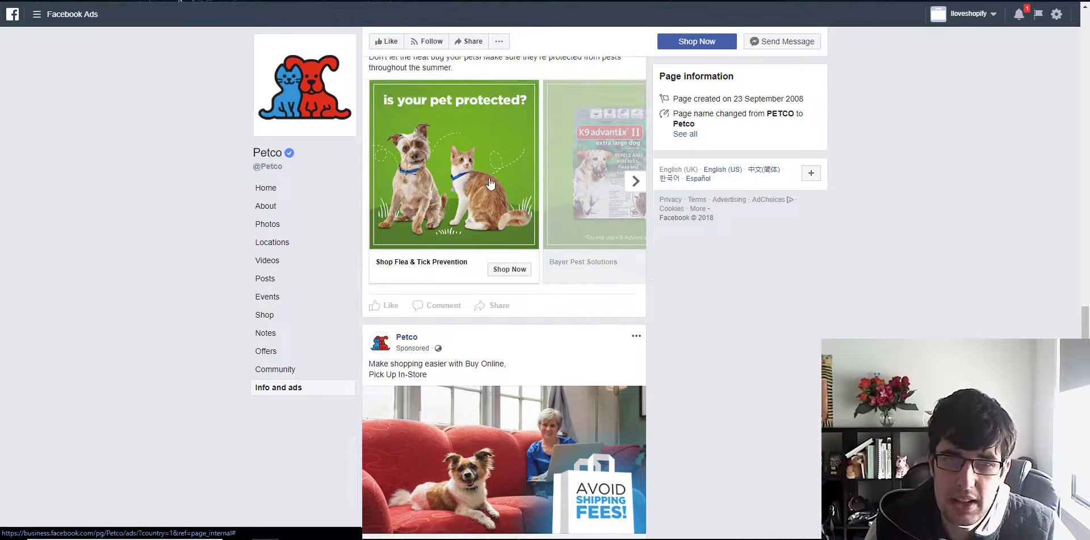
pyautogui.scroll(-15, 490, 183)
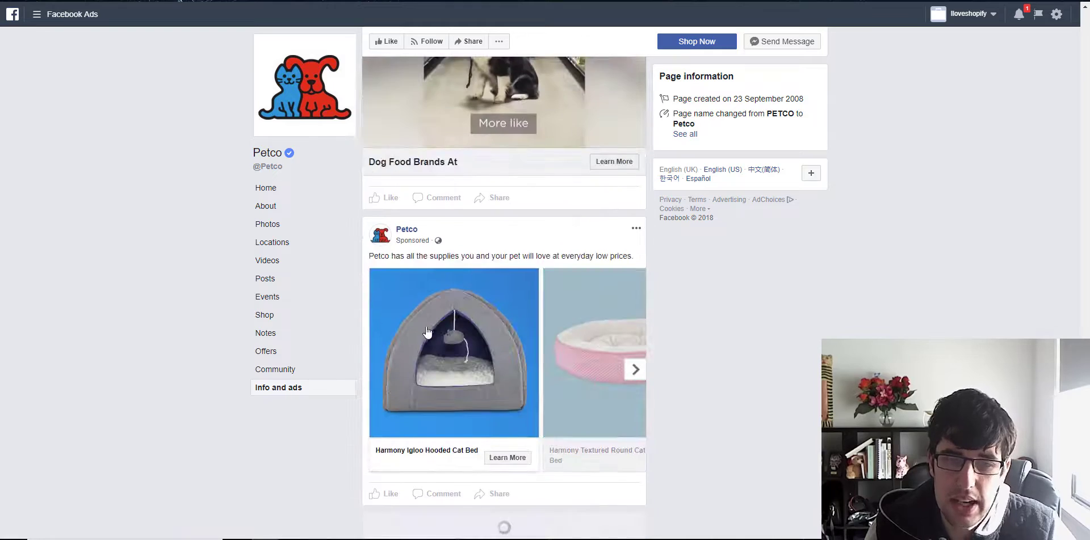
# - Open the FamilyPet page from the Pet service category and display its info and ads
pyautogui.scroll(5, 523, 311)
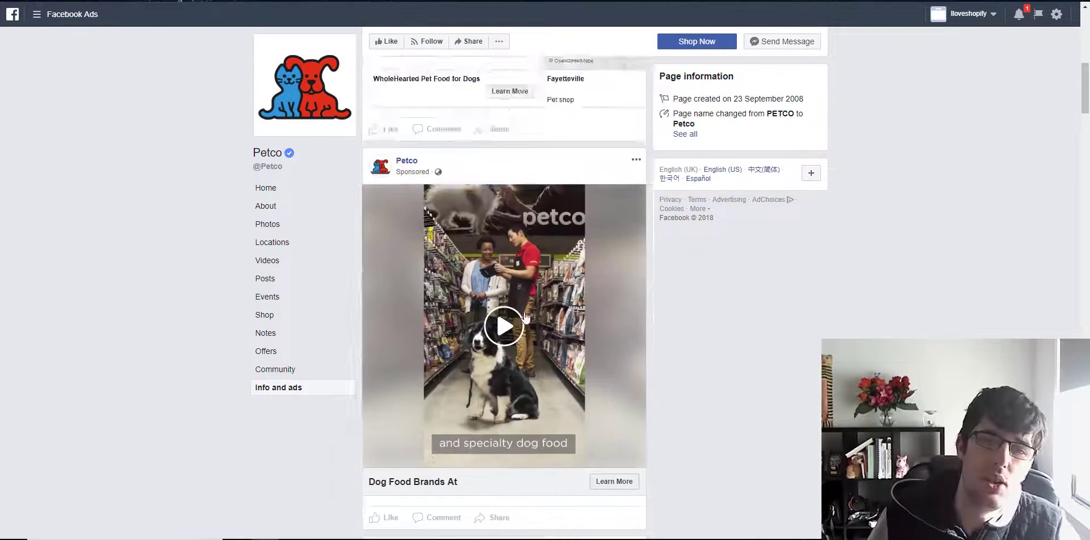
pyautogui.scroll(6, 523, 316)
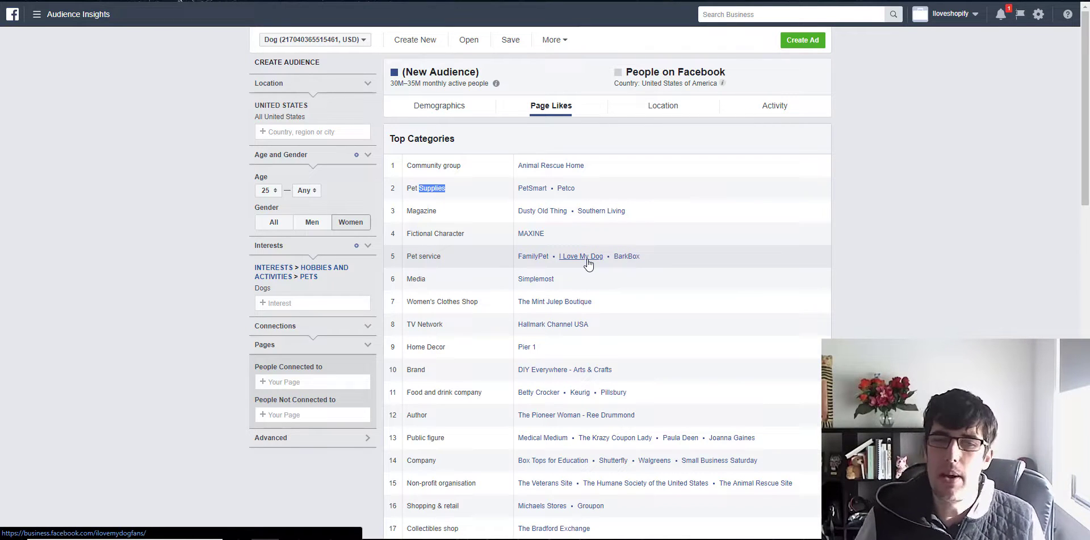
pyautogui.click(533, 256)
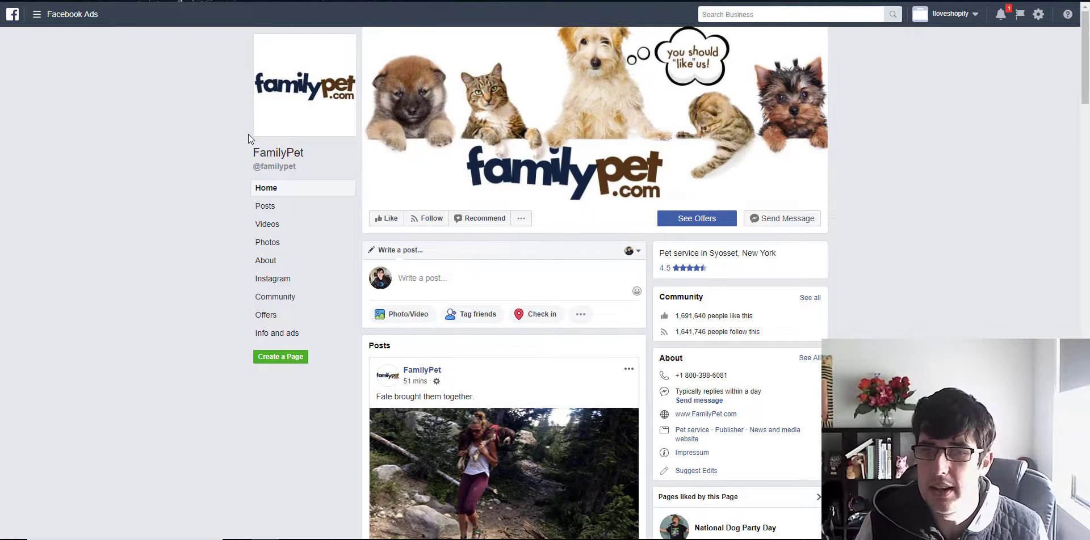
pyautogui.click(288, 332)
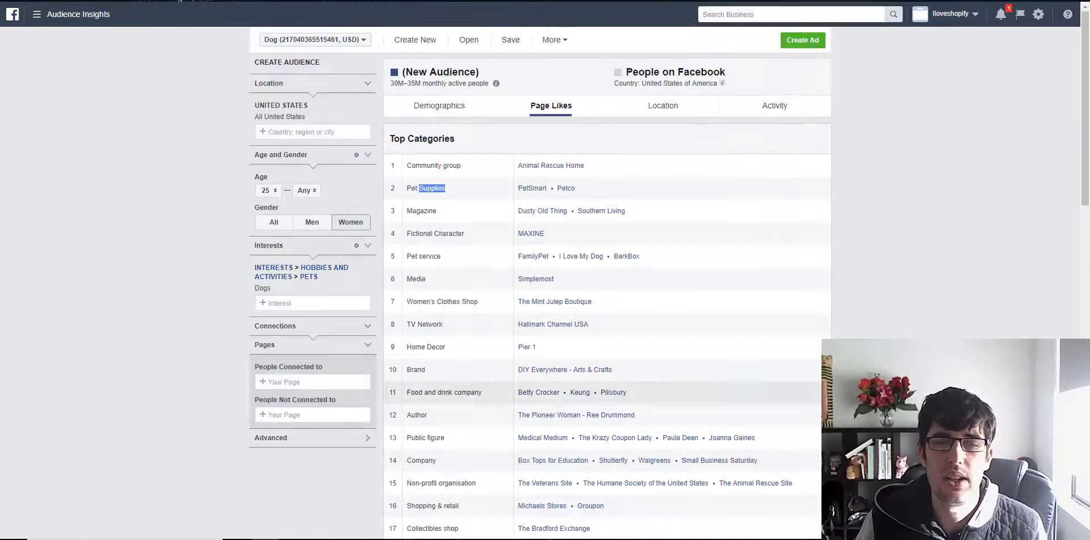
# - Examine the full Top Categories list of pages liked by the Dogs audience, down to Household Supplies
pyautogui.scroll(-1, 505, 398)
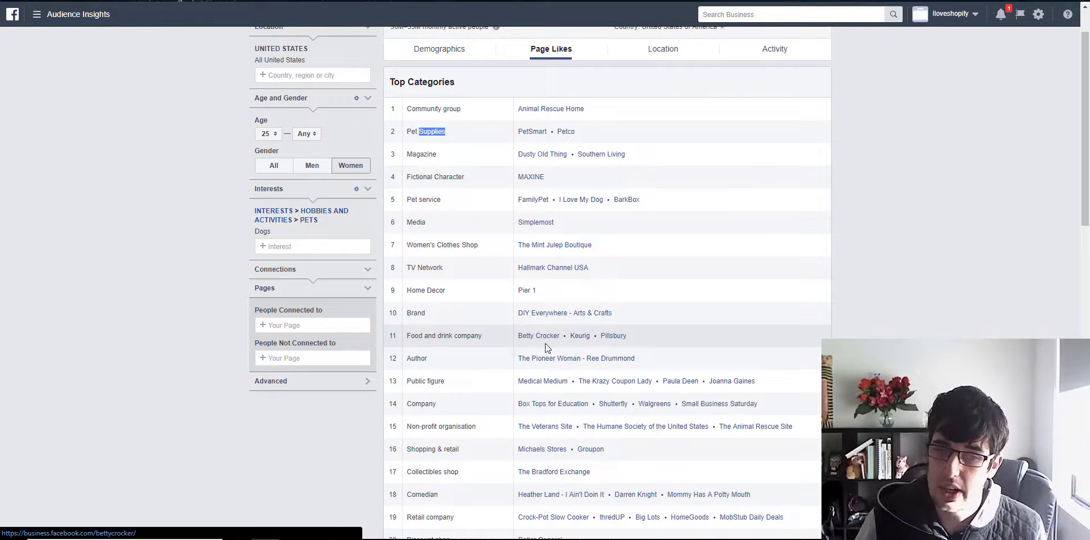
pyautogui.scroll(-2, 545, 343)
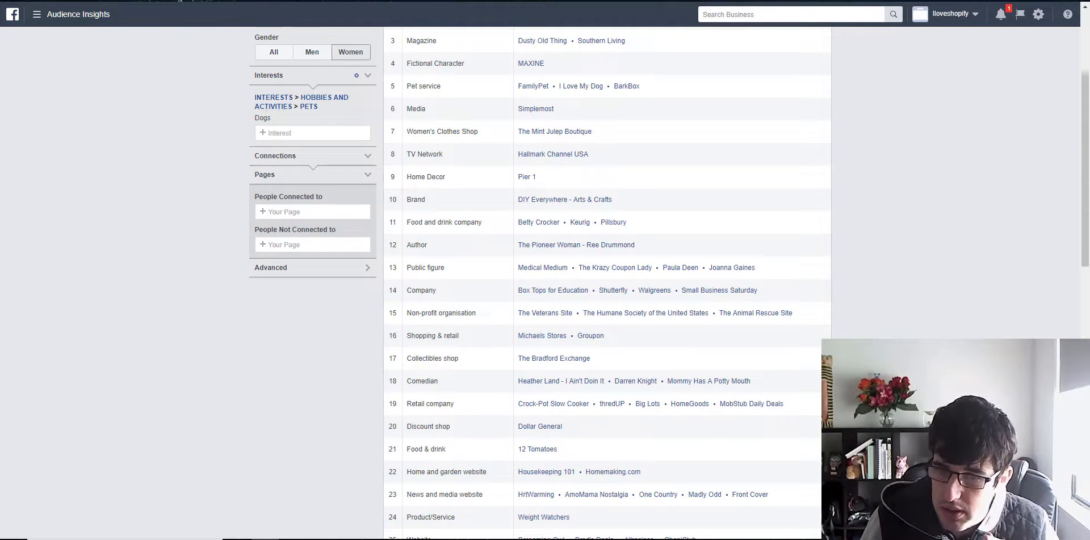
pyautogui.scroll(-2, 545, 404)
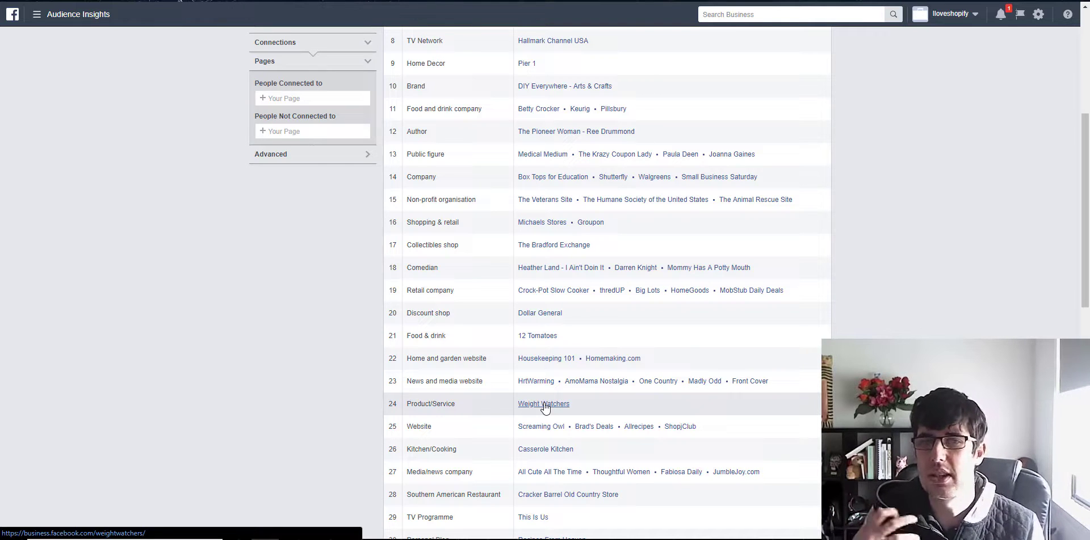
pyautogui.scroll(-2, 544, 407)
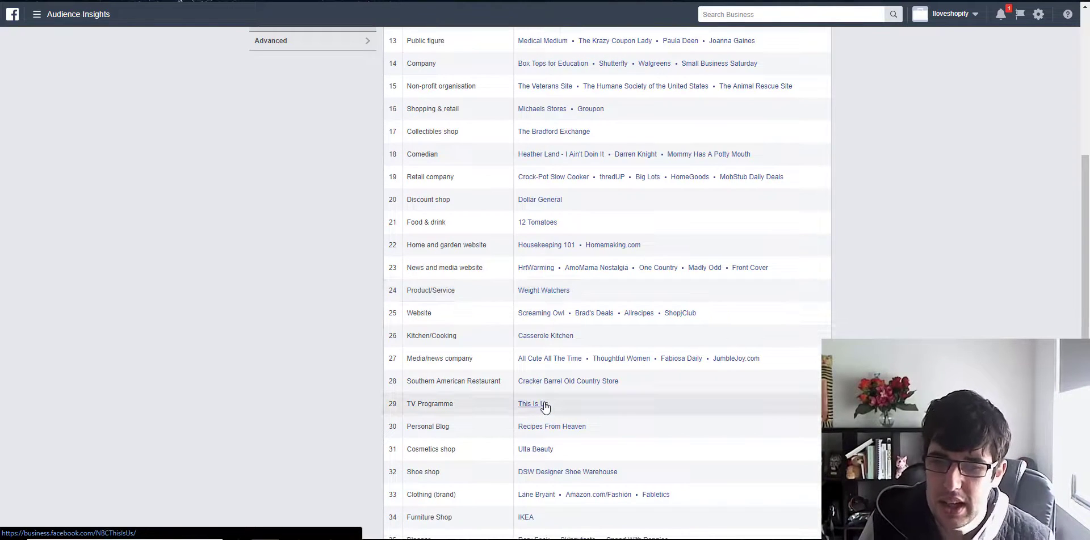
pyautogui.scroll(-2, 545, 407)
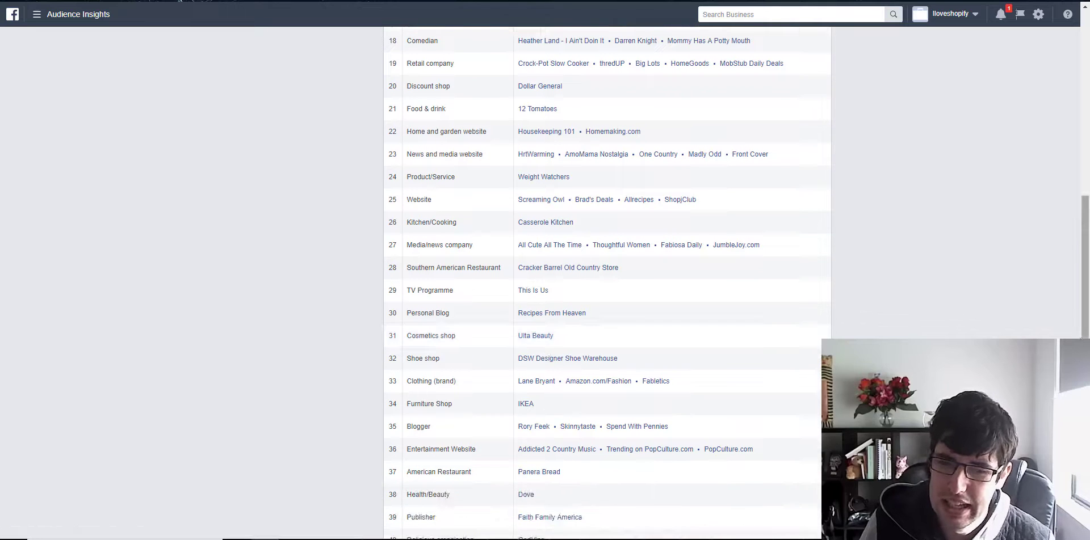
pyautogui.scroll(-3, 607, 283)
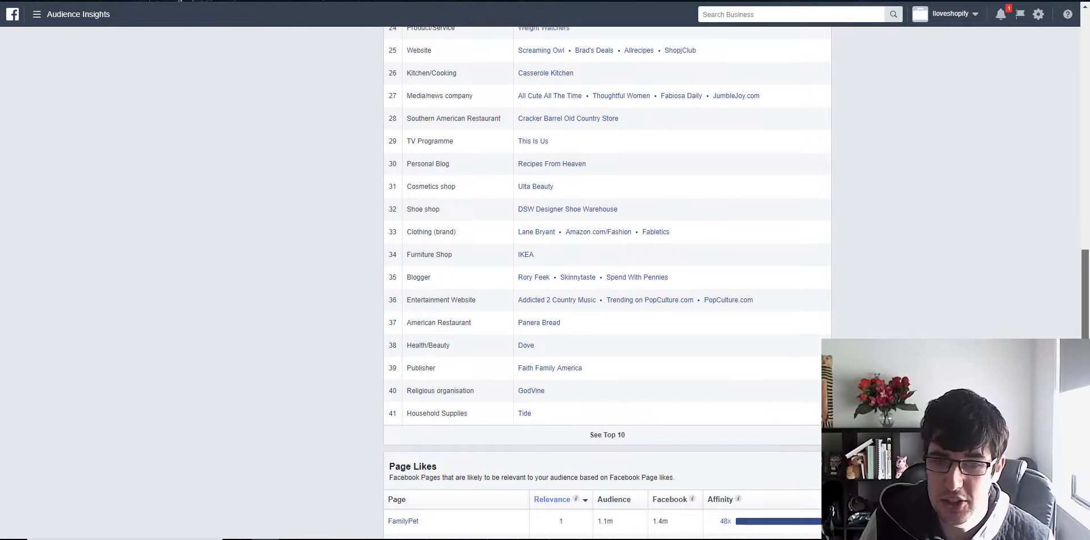
pyautogui.moveTo(1084, 372); pyautogui.dragTo(1088, 148)
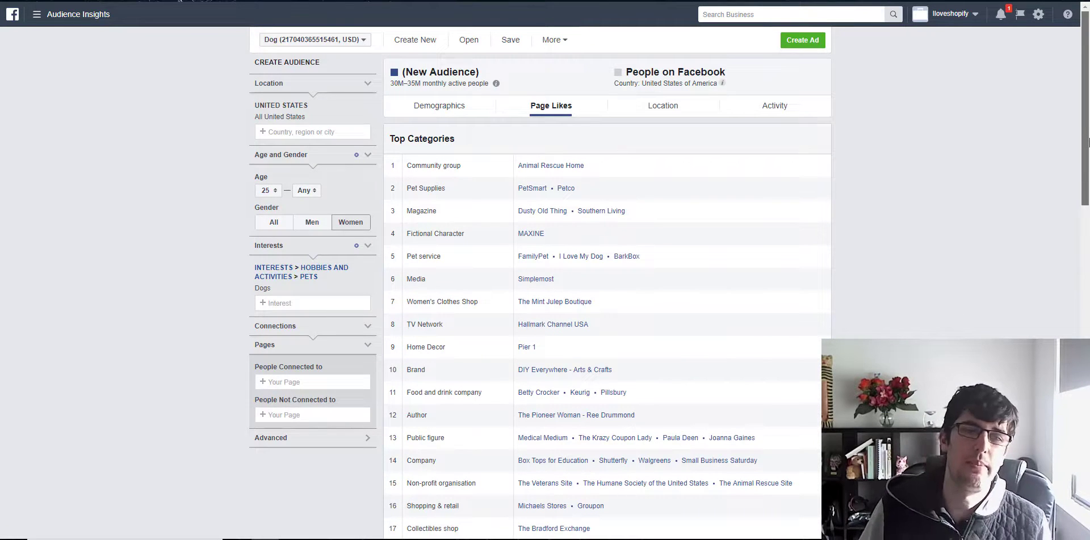
# - Examine the audience and affinity figures of the pages in the Dogs audience's Page Likes table
pyautogui.scroll(-6, 1071, 317)
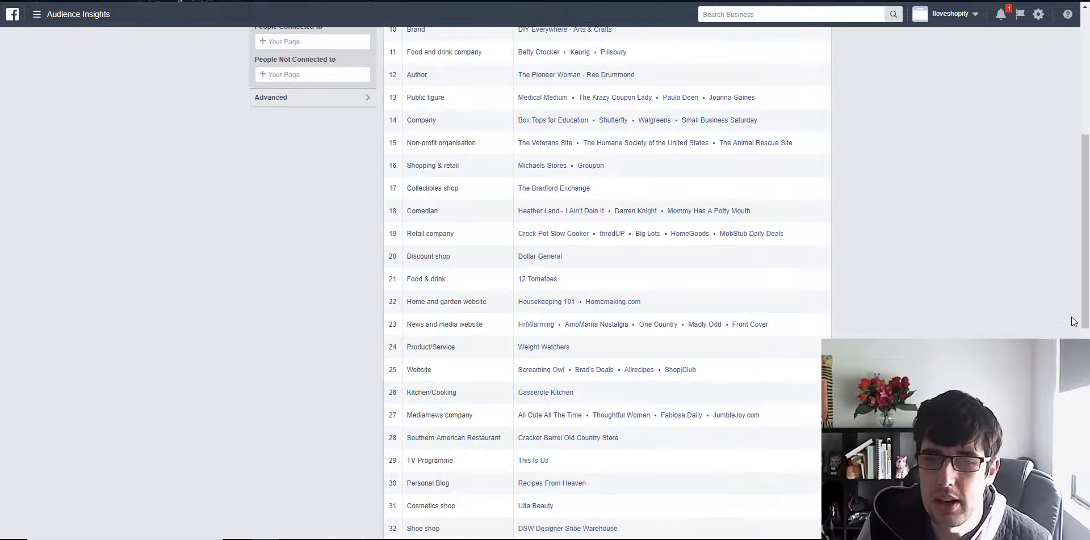
pyautogui.scroll(-9, 1067, 302)
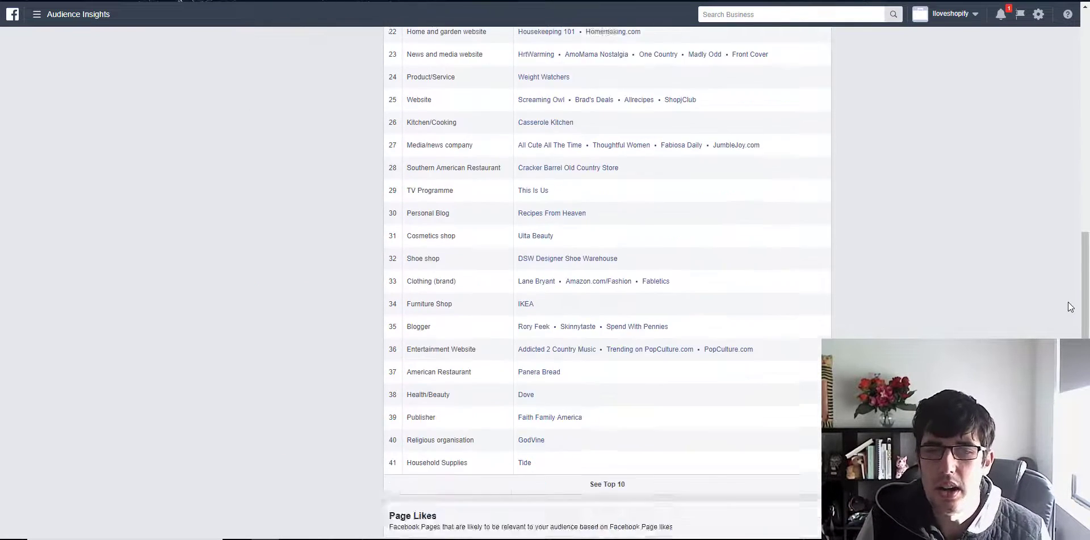
pyautogui.scroll(-1, 836, 236)
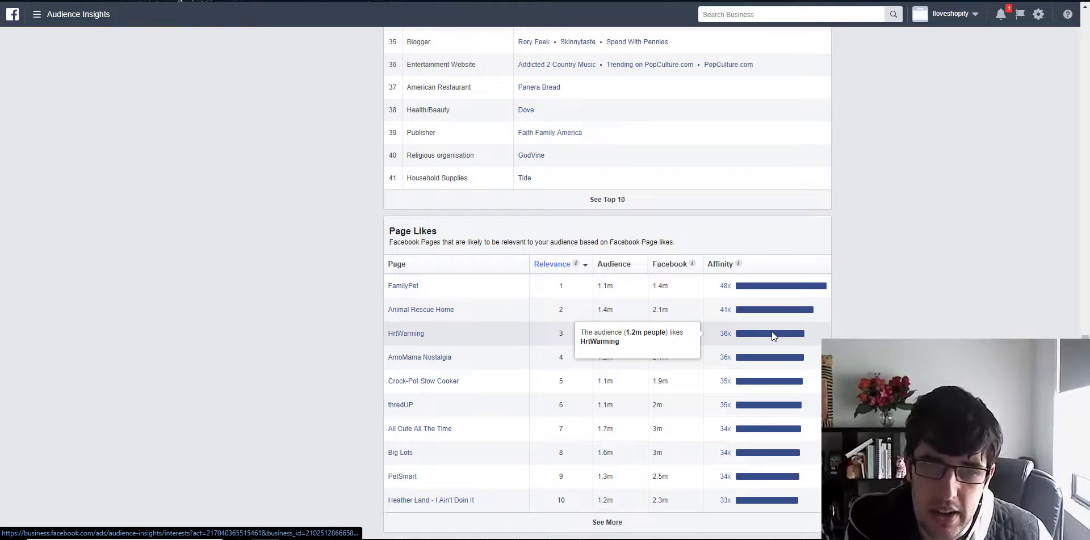
pyautogui.scroll(5, 771, 331)
pyautogui.scroll(-5, 772, 332)
pyautogui.scroll(15, 206, 160)
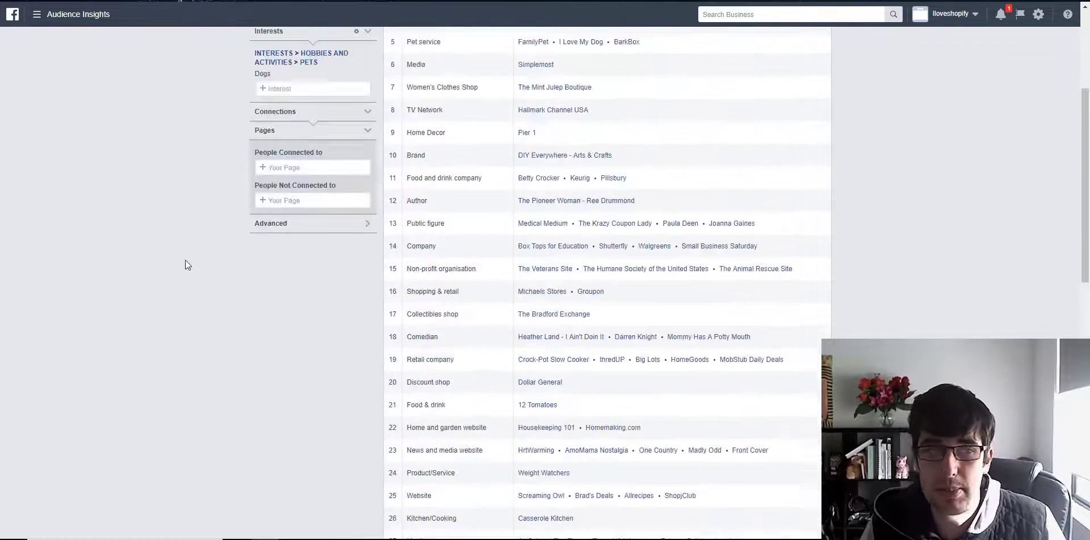
# - Add the local business Petco as an additional interest alongside Dogs
pyautogui.click(296, 303)
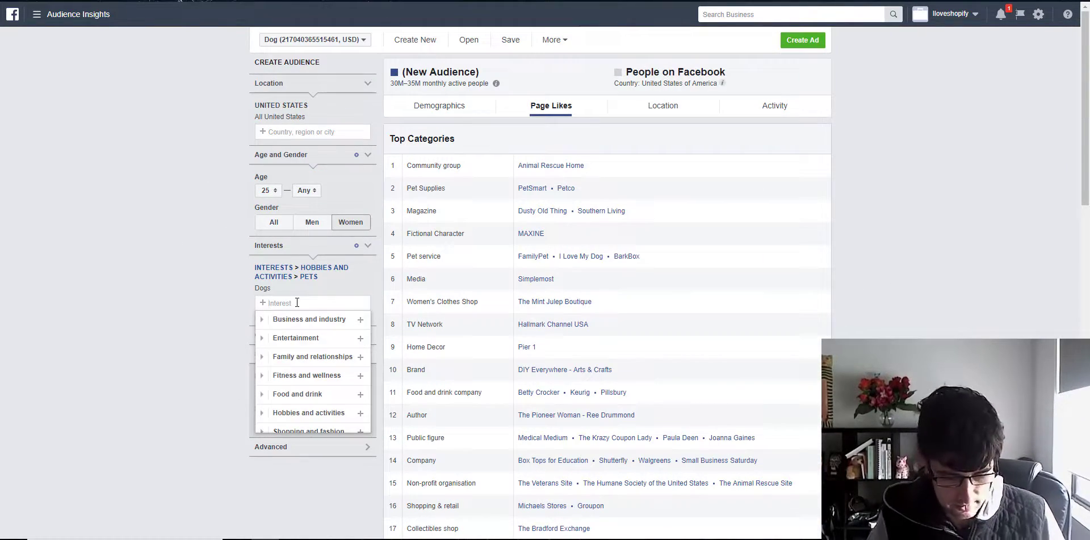
pyautogui.write('per')
pyautogui.write('tco')
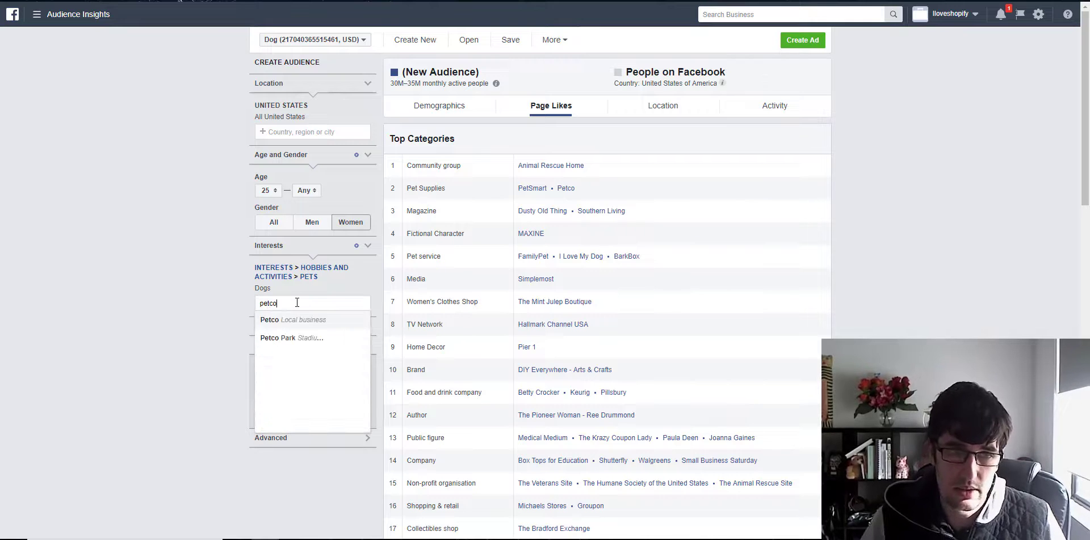
pyautogui.click(284, 320)
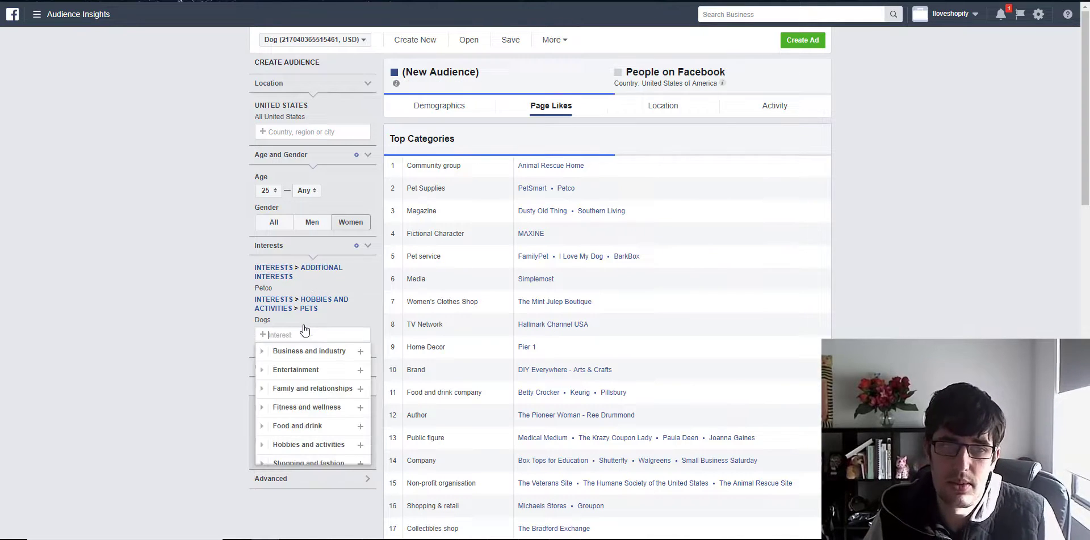
pyautogui.click(5, 290)
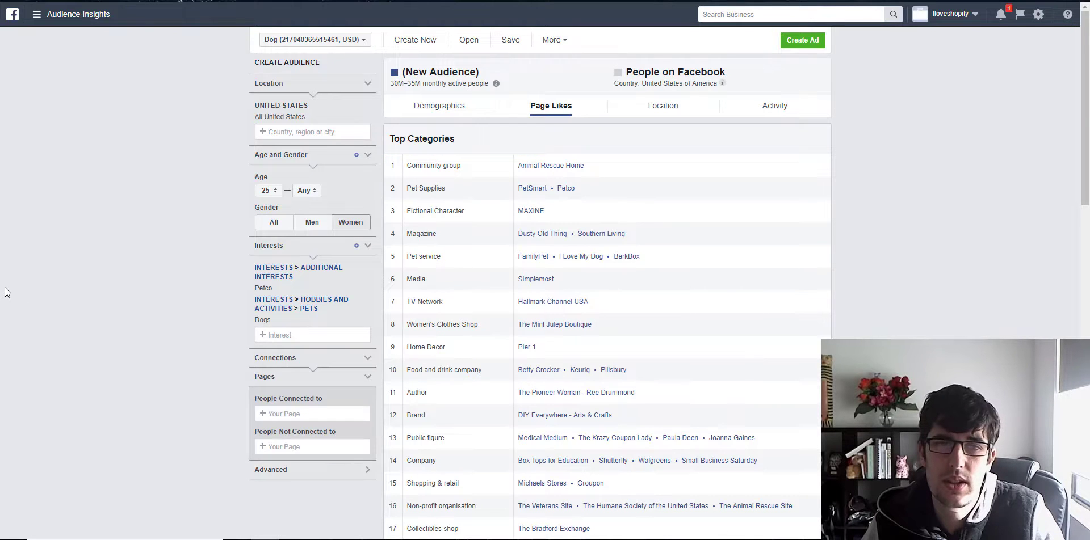
# - Check the Page Likes results for the combined interests and remove the Dogs interest, keeping only Petco
pyautogui.scroll(-15, 110, 274)
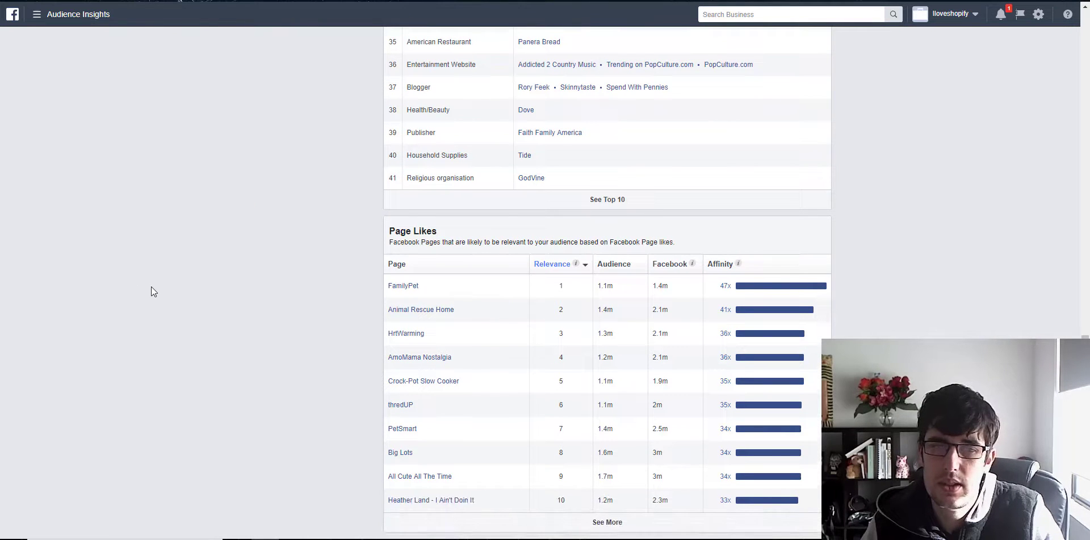
pyautogui.scroll(10, 153, 288)
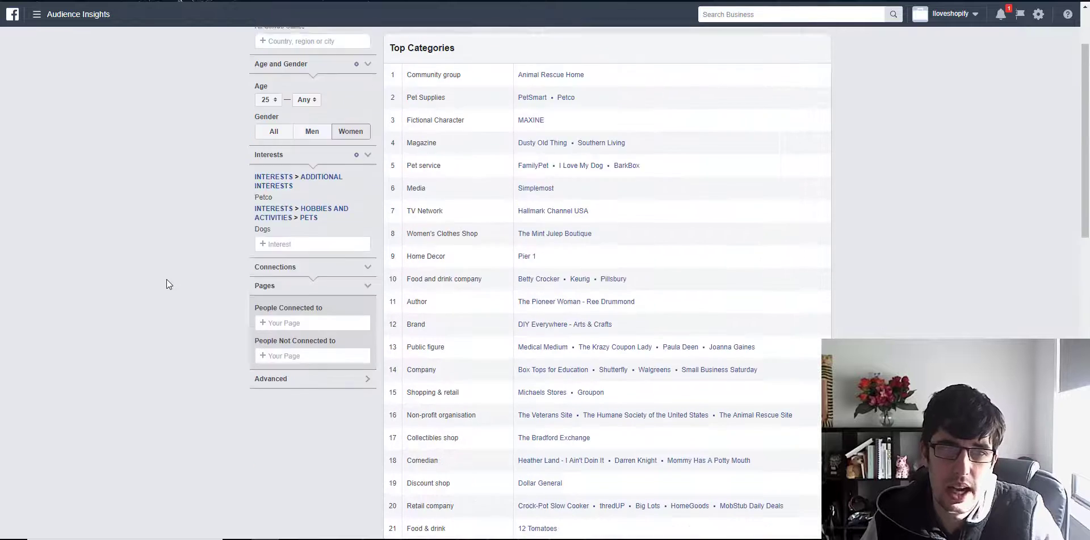
pyautogui.click(367, 320)
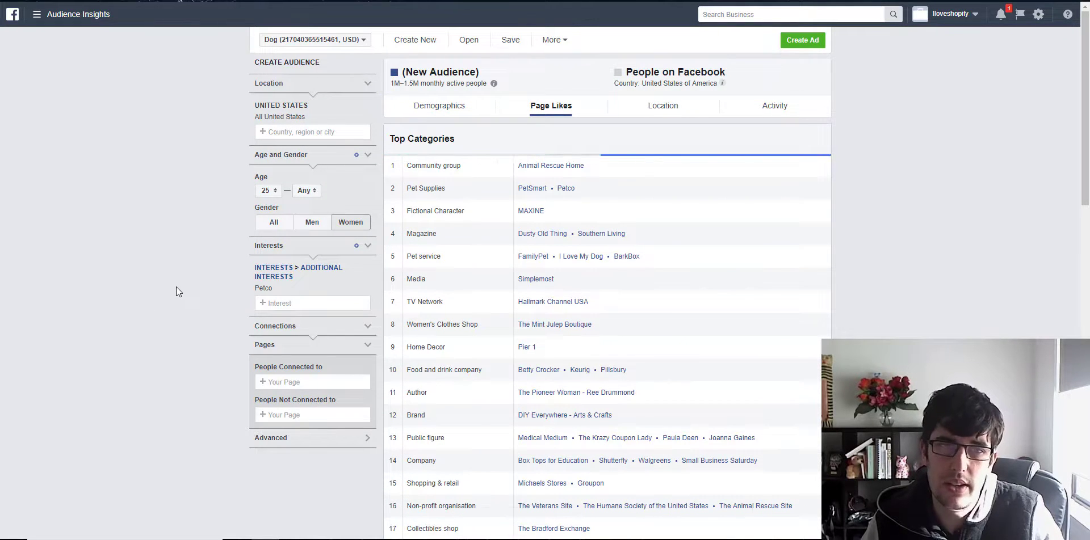
# - Examine the Petco audience's Page Likes table, highlighting Petco's affinity value and reading the Affinity column's explanation
pyautogui.scroll(-15, 710, 217)
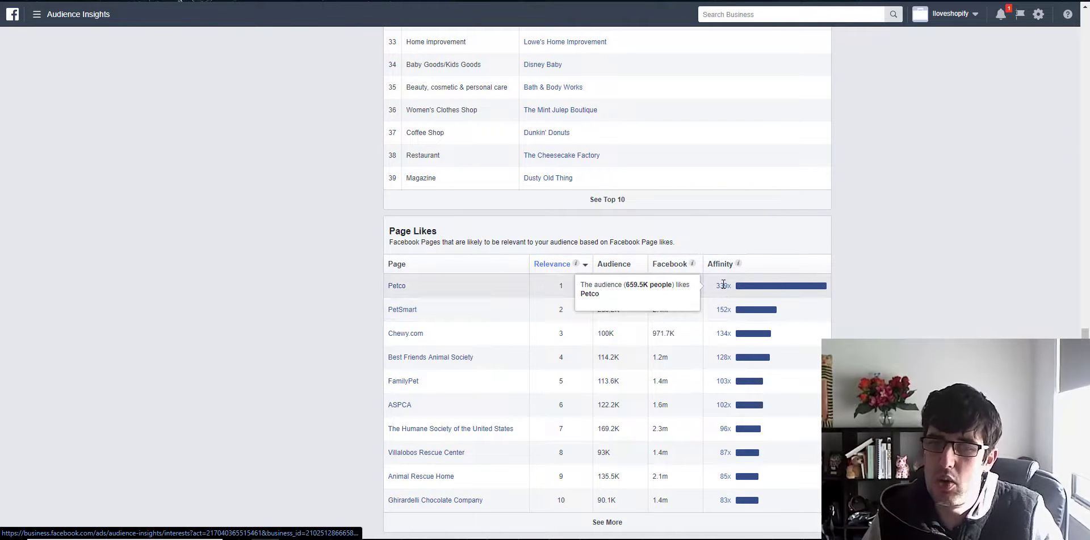
pyautogui.moveTo(723, 285); pyautogui.dragTo(732, 286)
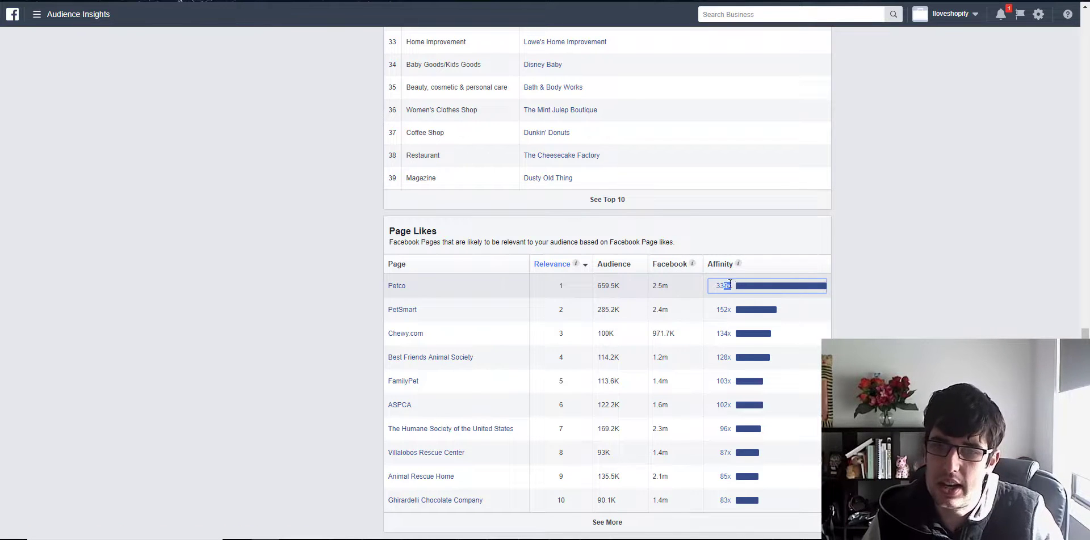
pyautogui.moveTo(736, 272)
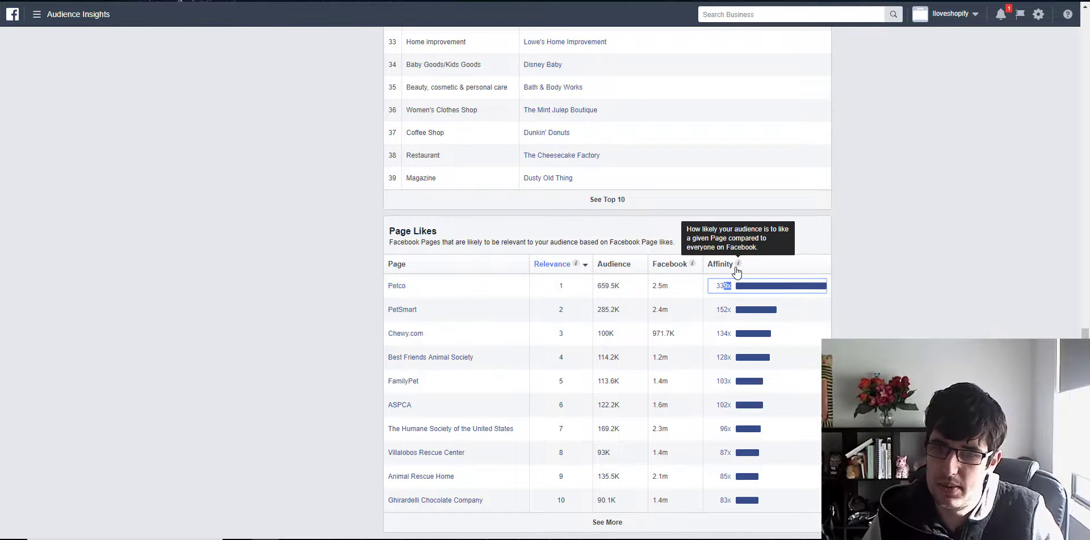
pyautogui.click(3, 314)
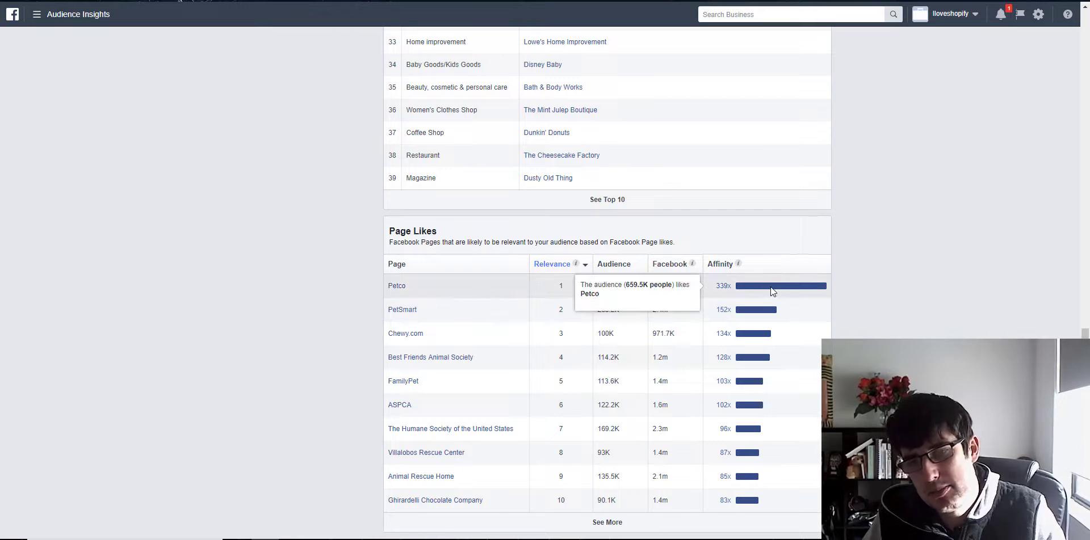
pyautogui.moveTo(772, 294)
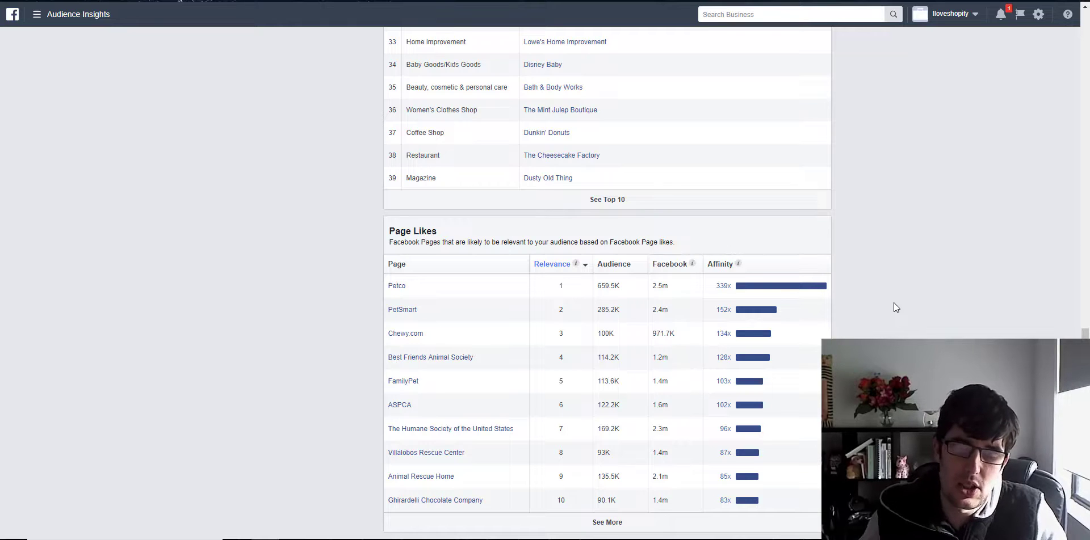
# - Add the pet supplies page PetSmart as another interest alongside Petco
pyautogui.scroll(12, 325, 256)
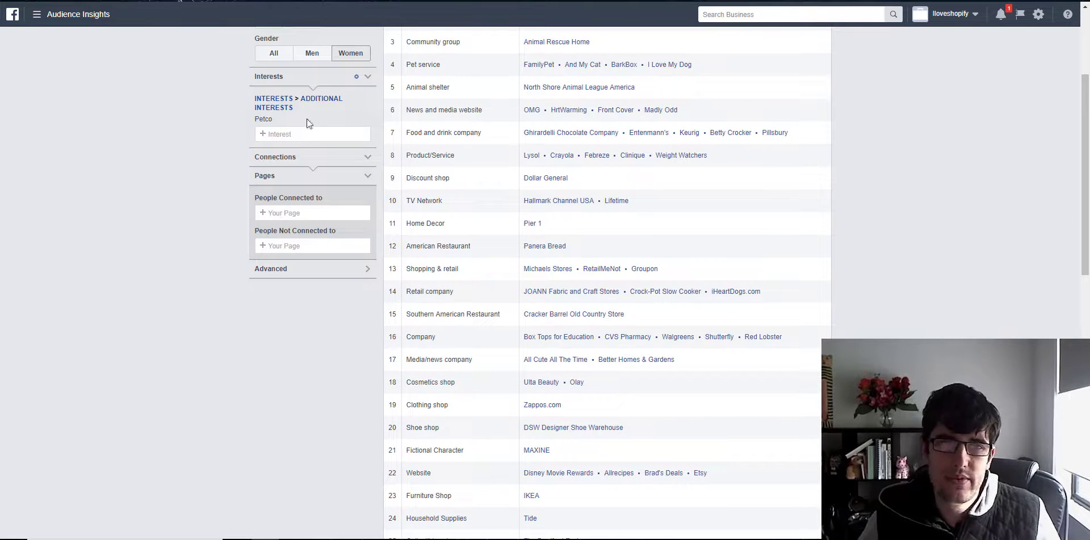
pyautogui.click(299, 131)
pyautogui.write('pet')
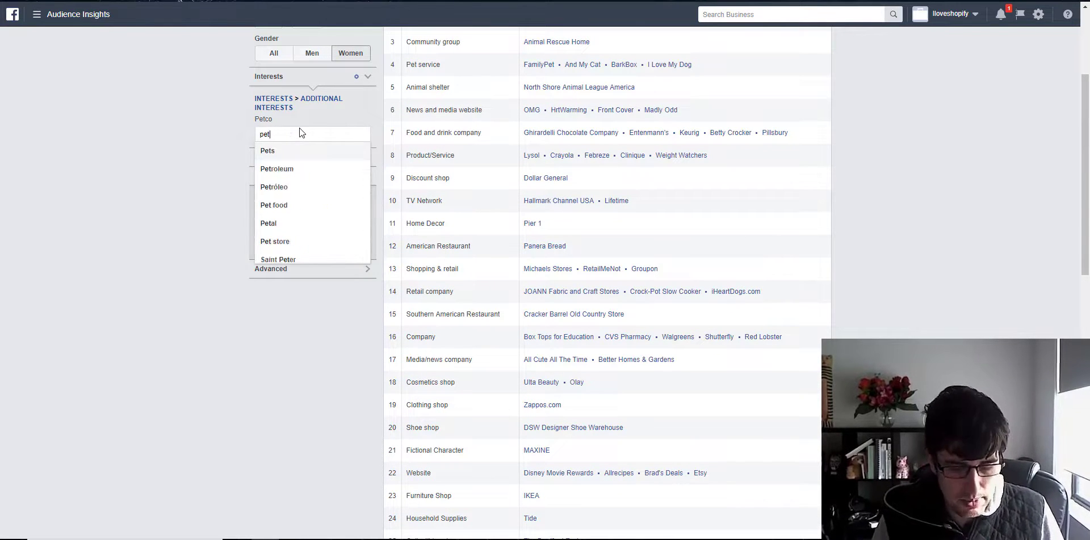
pyautogui.write('smart')
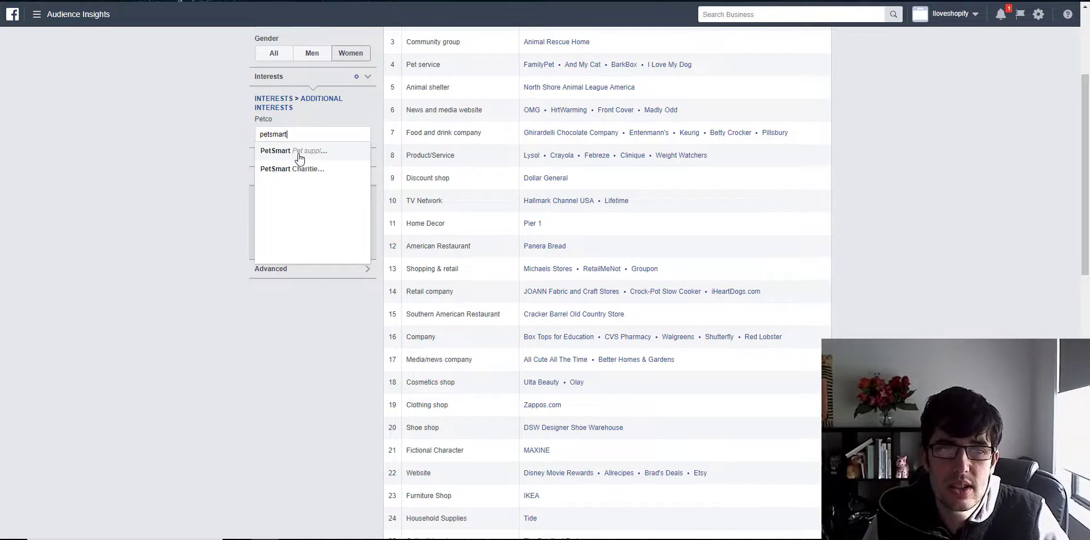
pyautogui.click(299, 151)
pyautogui.click(976, 242)
# - Examine the affinity values in the Page Likes table and the Top Categories for the Petco and PetSmart audience
pyautogui.scroll(-6, 976, 242)
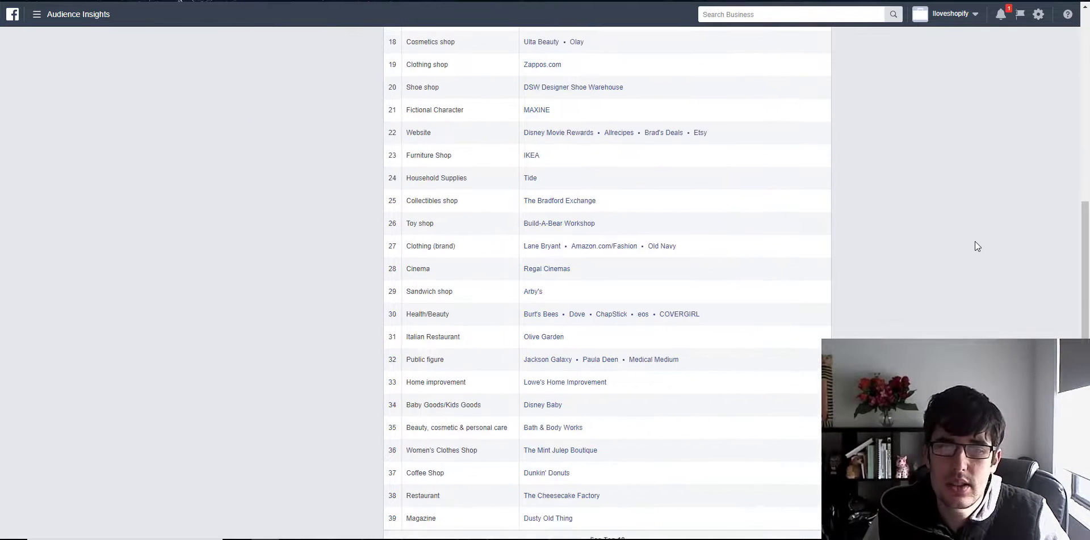
pyautogui.scroll(-5, 975, 241)
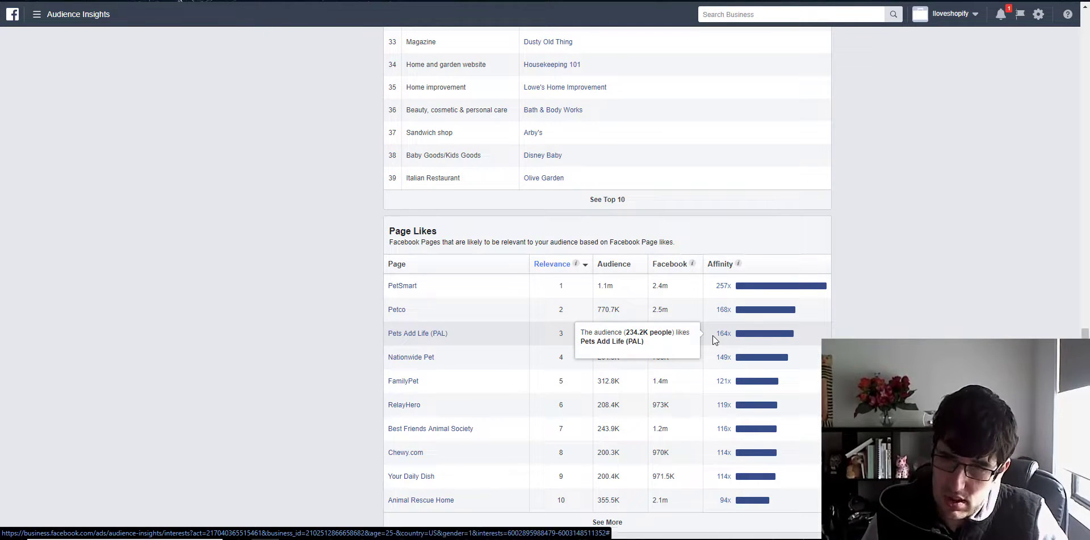
pyautogui.scroll(10, 713, 335)
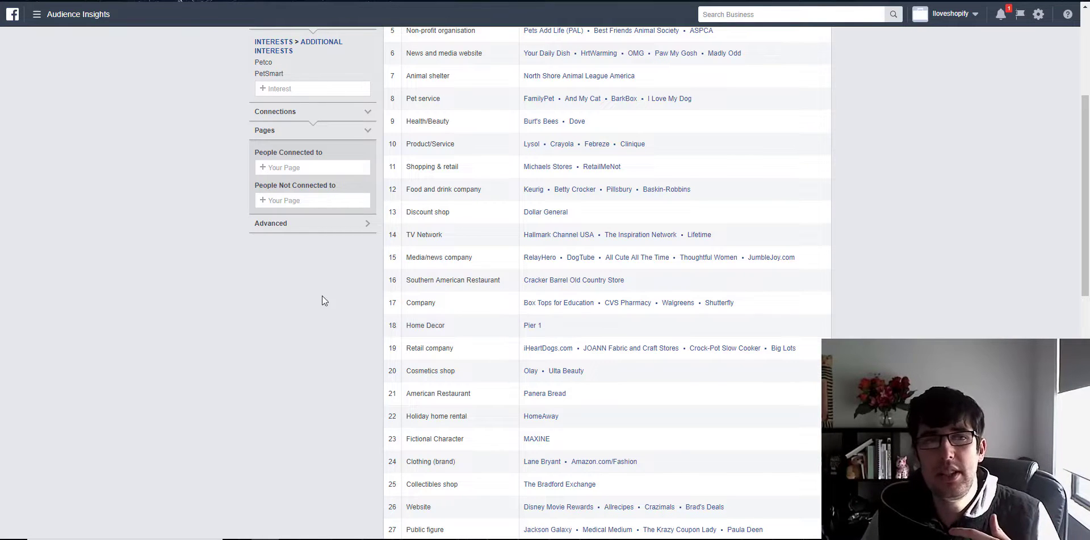
pyautogui.scroll(3, 315, 290)
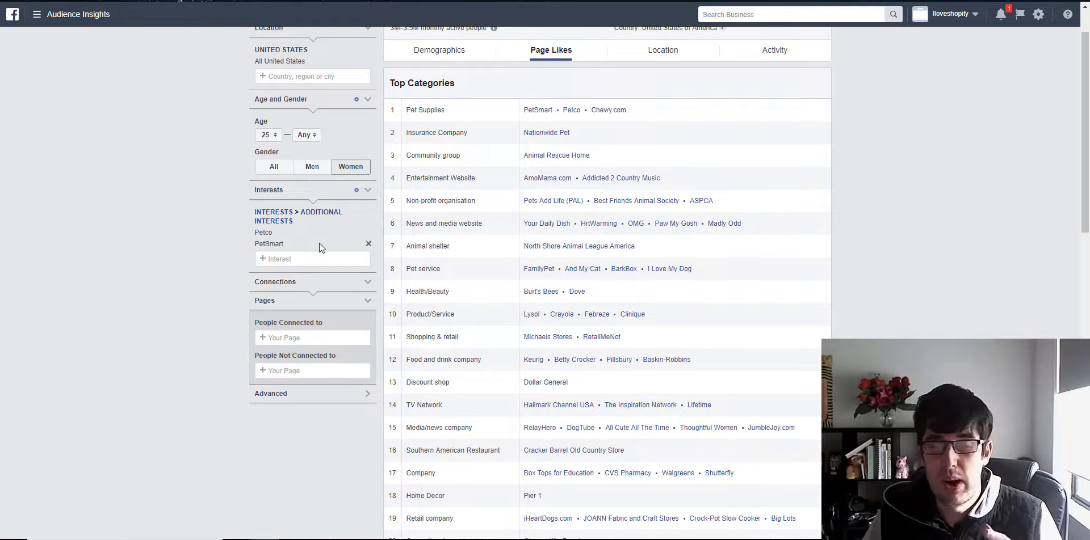
pyautogui.scroll(-10, 319, 243)
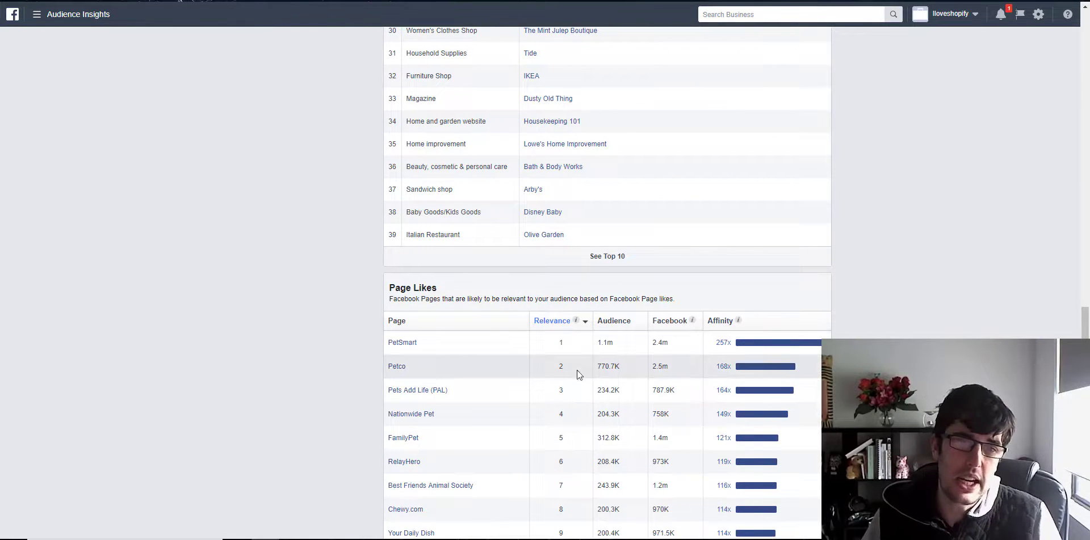
# - Review the relevance, audience and affinity values across the Page Likes table for the Petco and PetSmart audience
pyautogui.scroll(-1, 577, 370)
pyautogui.click(608, 521)
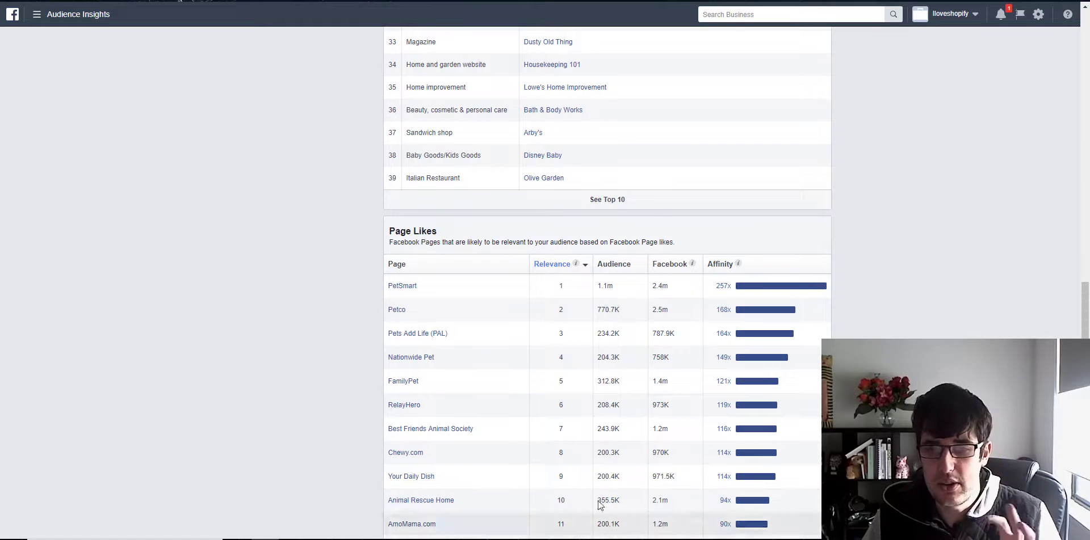
pyautogui.scroll(-4, 505, 362)
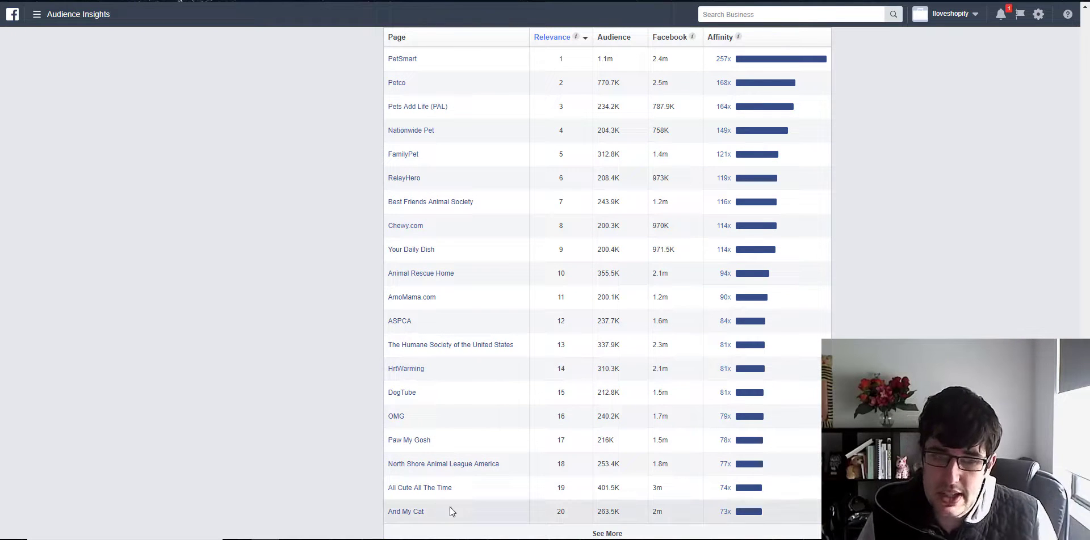
pyautogui.scroll(2, 430, 430)
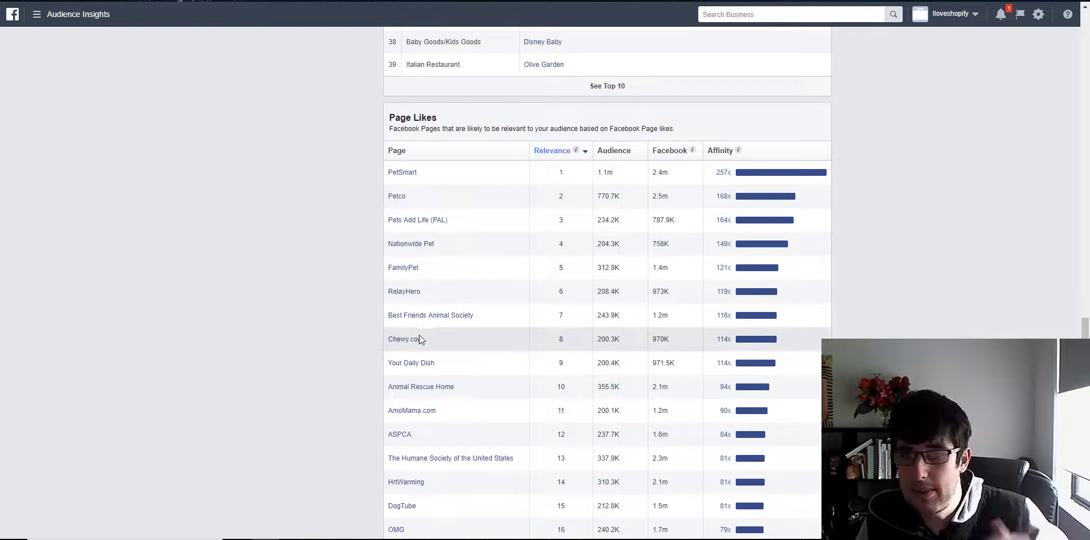
pyautogui.scroll(3, 419, 338)
pyautogui.scroll(1, 419, 338)
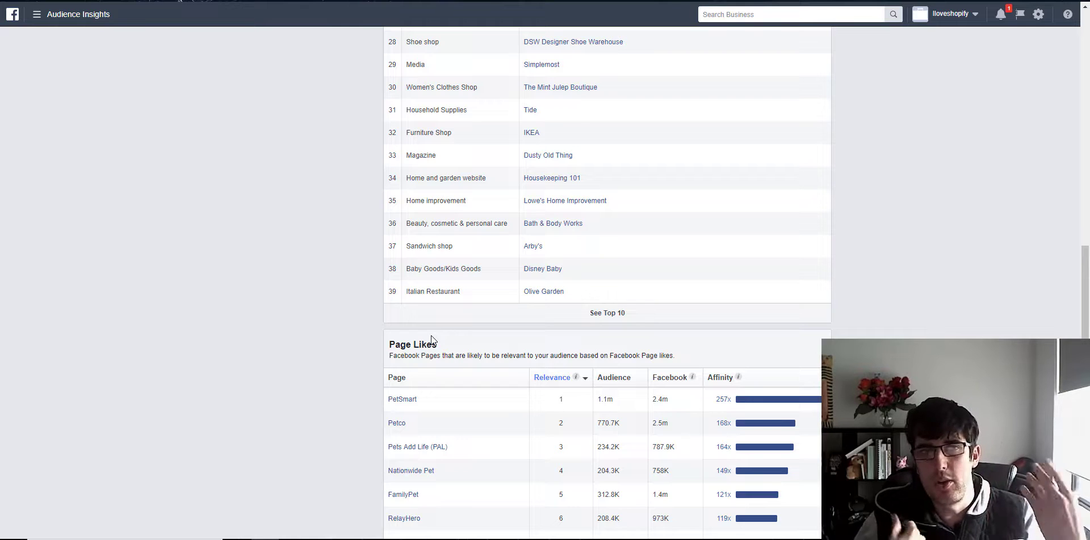
# - Switch from Audience Insights to Ads Manager, leaving the audience unsaved
pyautogui.click(37, 14)
pyautogui.click(198, 96)
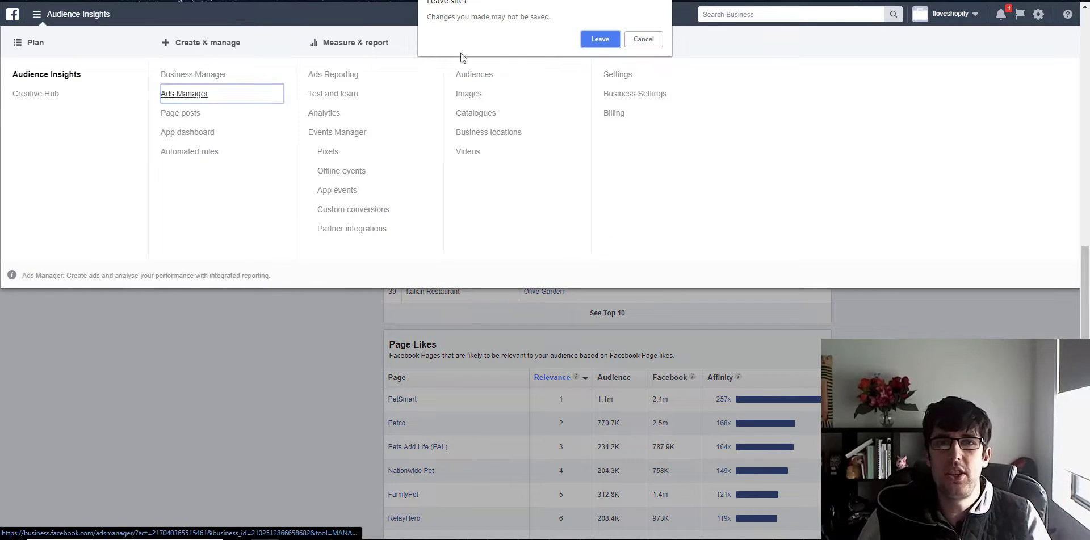
pyautogui.click(597, 41)
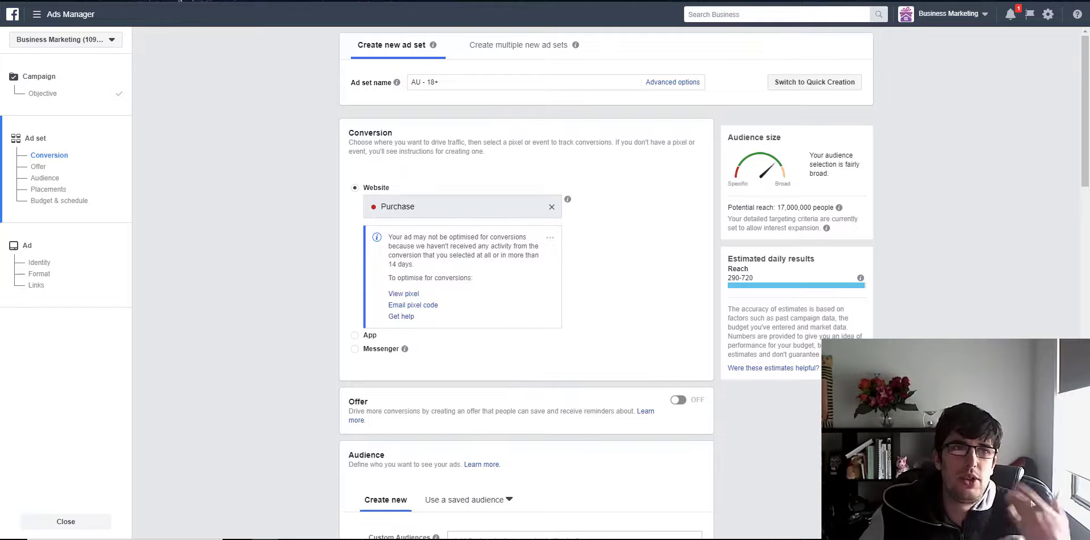
# - Restrict the ad set's location targeting to people who live in this location and remove Australia from the locations
pyautogui.scroll(-3, 267, 136)
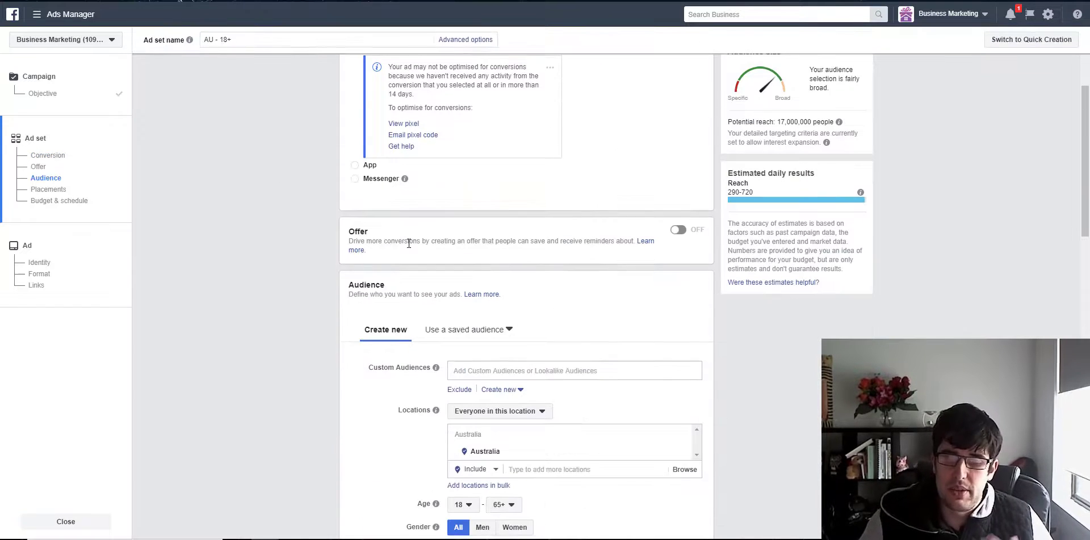
pyautogui.scroll(3, 313, 248)
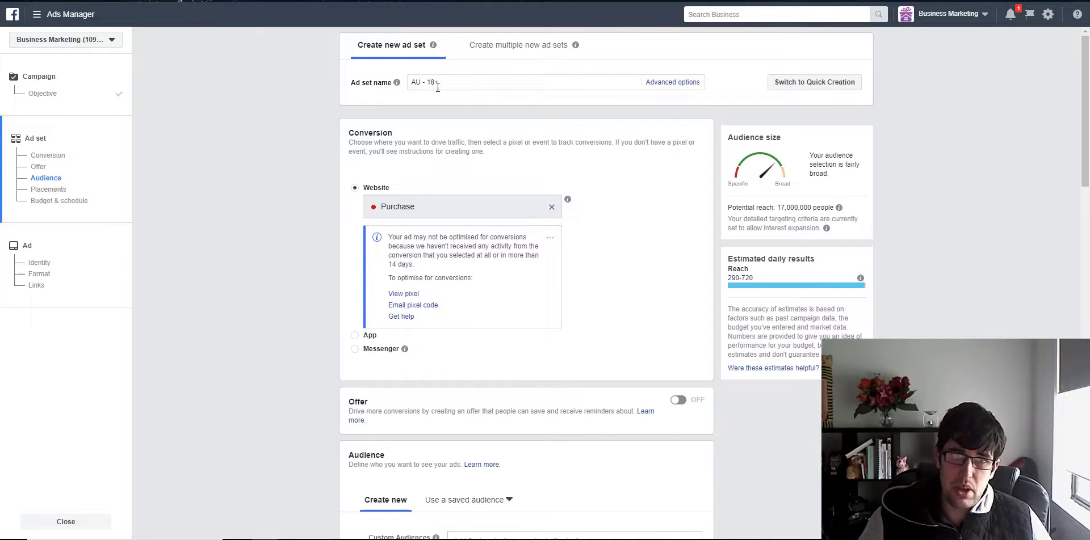
pyautogui.scroll(-5, 176, 227)
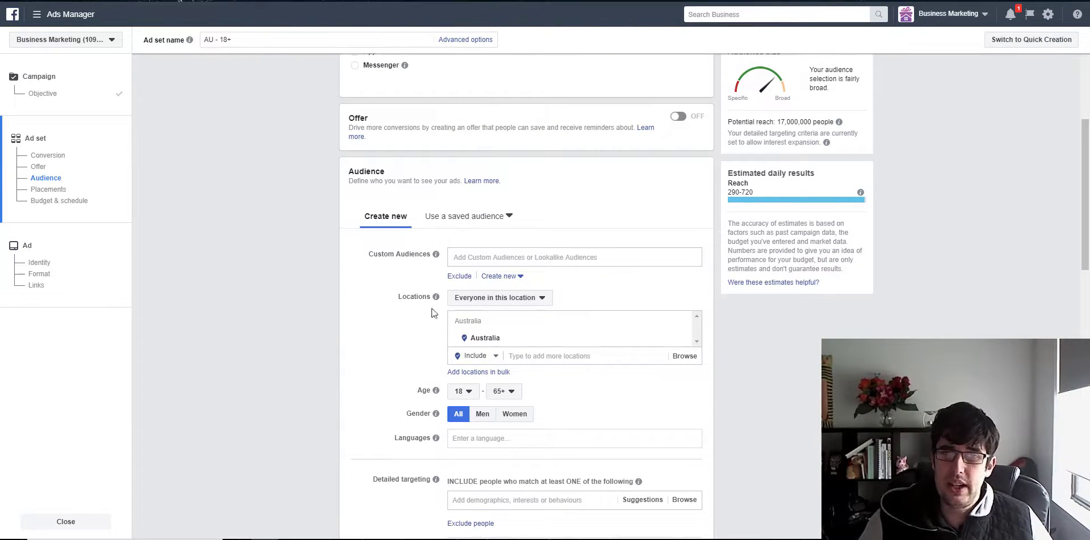
pyautogui.click(492, 301)
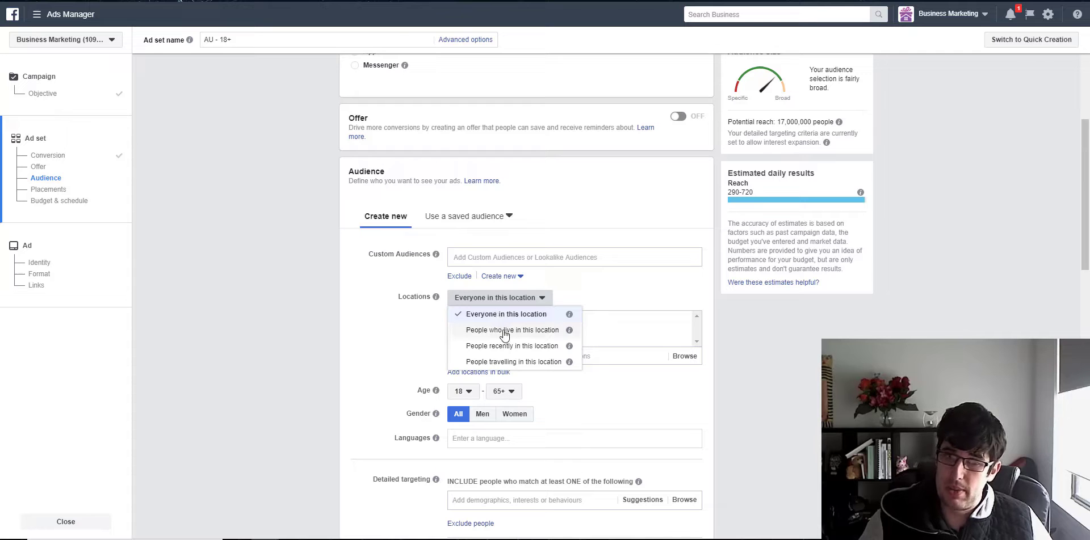
pyautogui.click(505, 331)
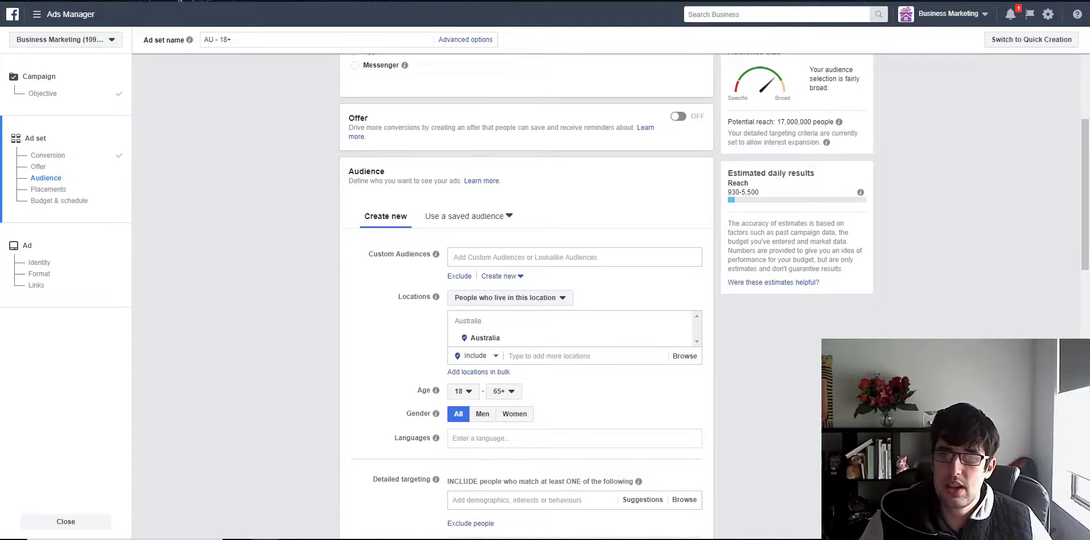
pyautogui.click(684, 339)
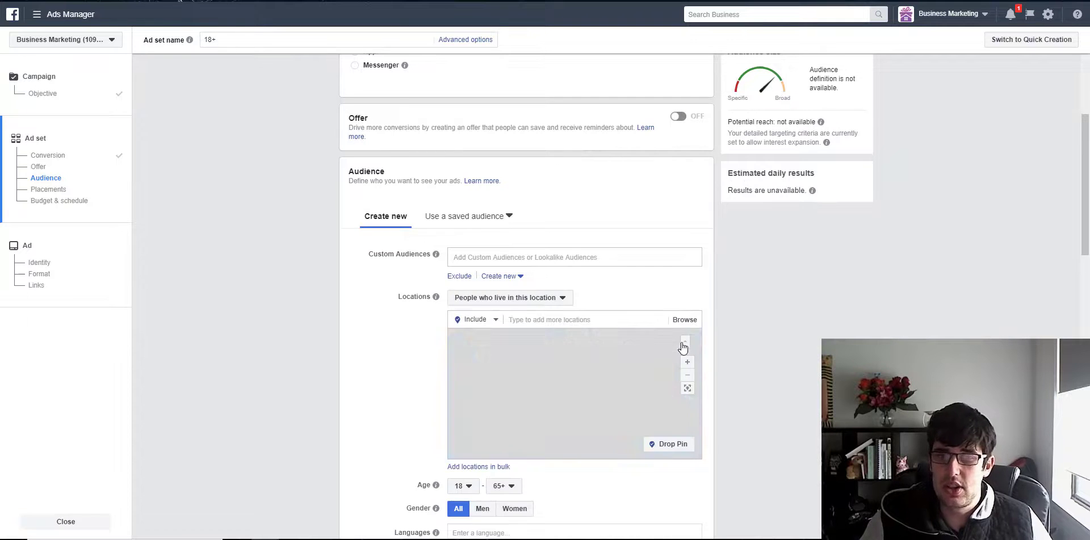
# - Add the United States and the United Kingdom as target countries for the ad set's audience
pyautogui.click(536, 320)
pyautogui.write('un')
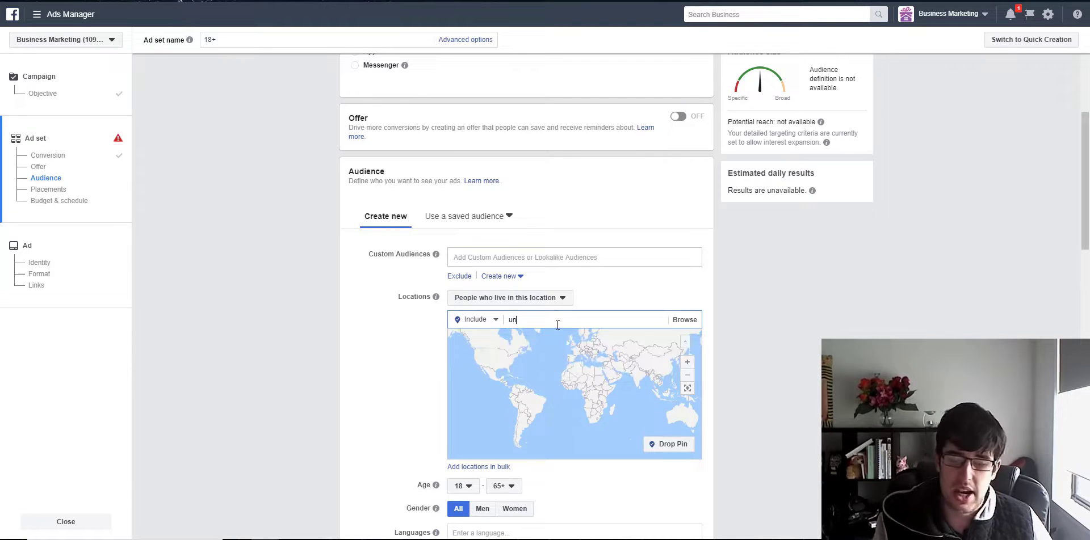
pyautogui.write('ited')
pyautogui.press('Down')
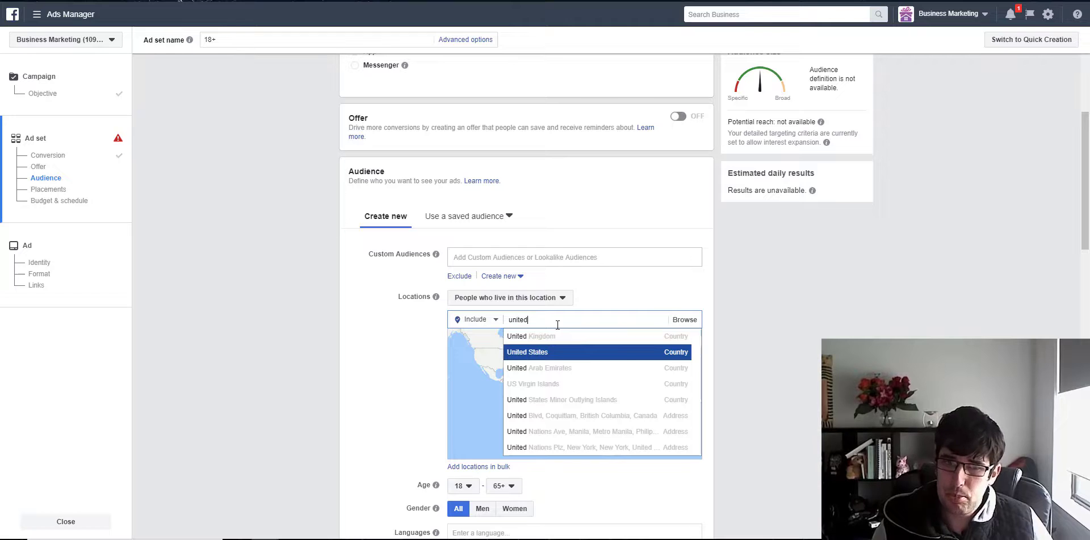
pyautogui.press('Return')
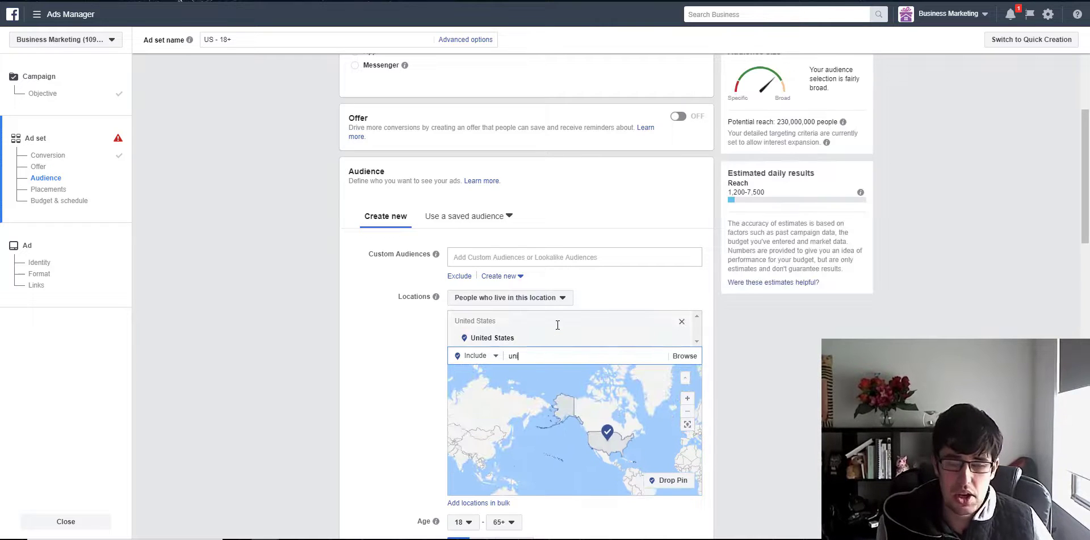
pyautogui.press('Return')
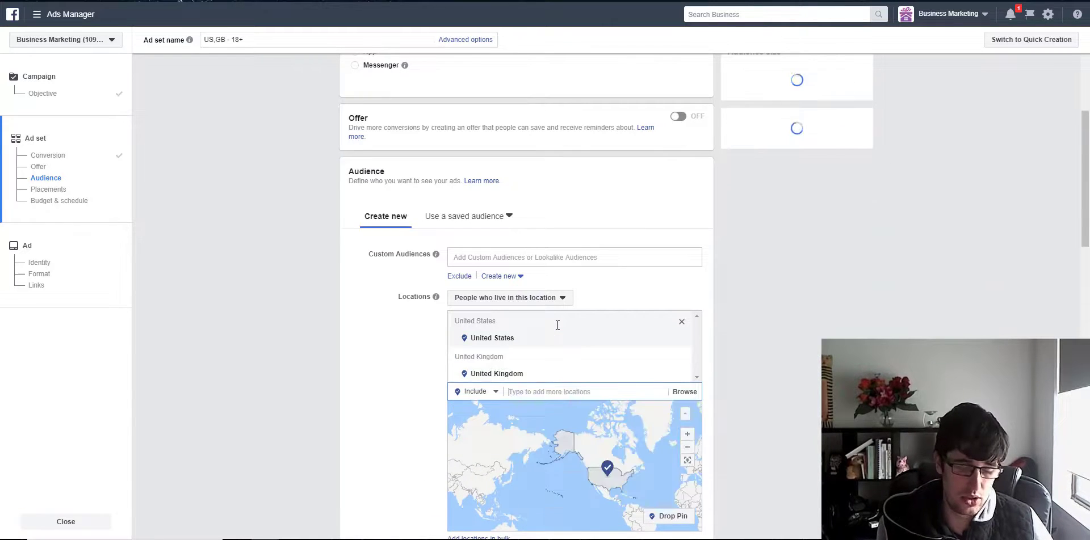
# - Add New Zealand, Australia and Canada to the audience's target countries
pyautogui.write('new z')
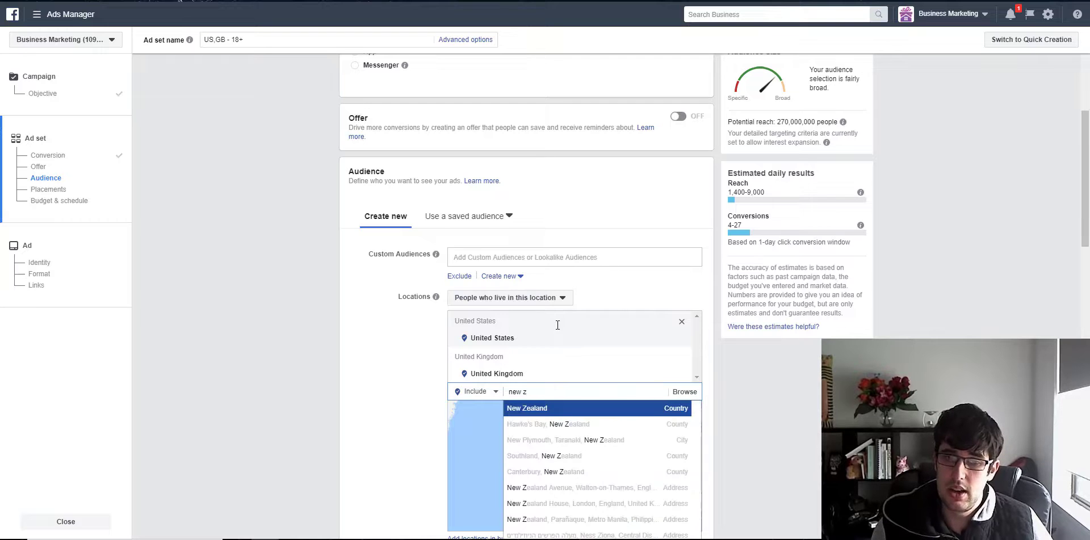
pyautogui.press('Return')
pyautogui.write('aus')
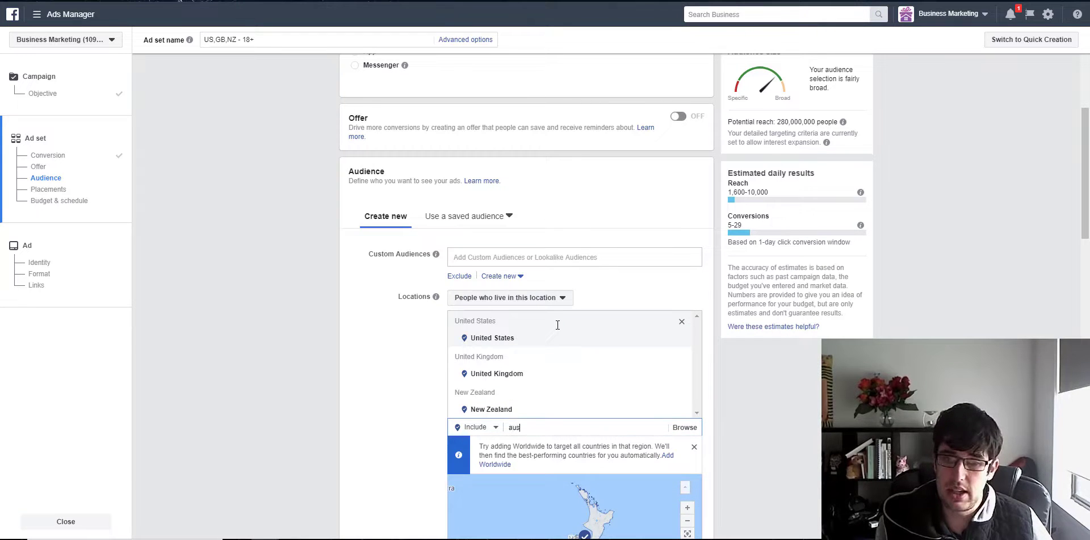
pyautogui.press('Return')
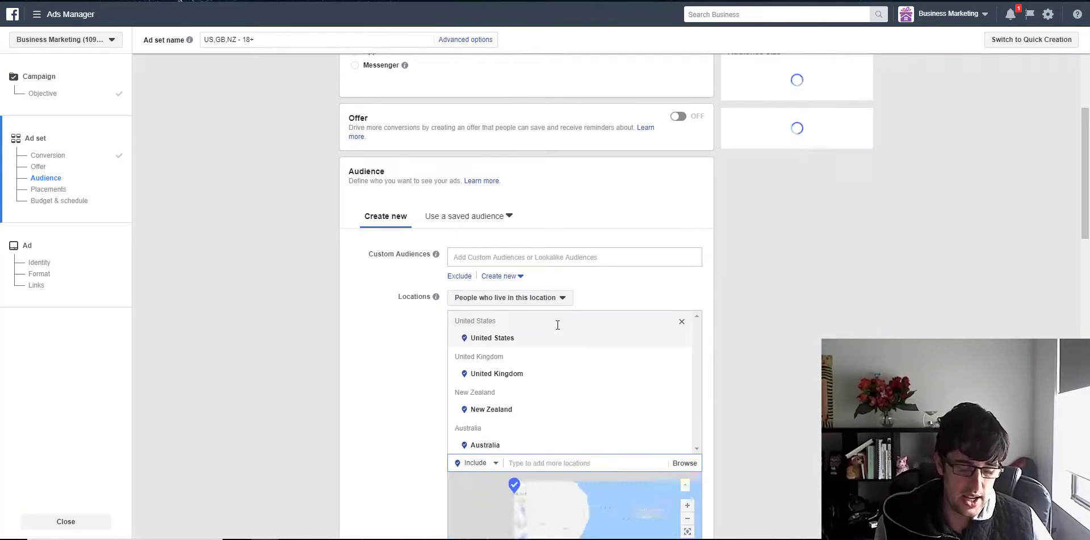
pyautogui.write('cana')
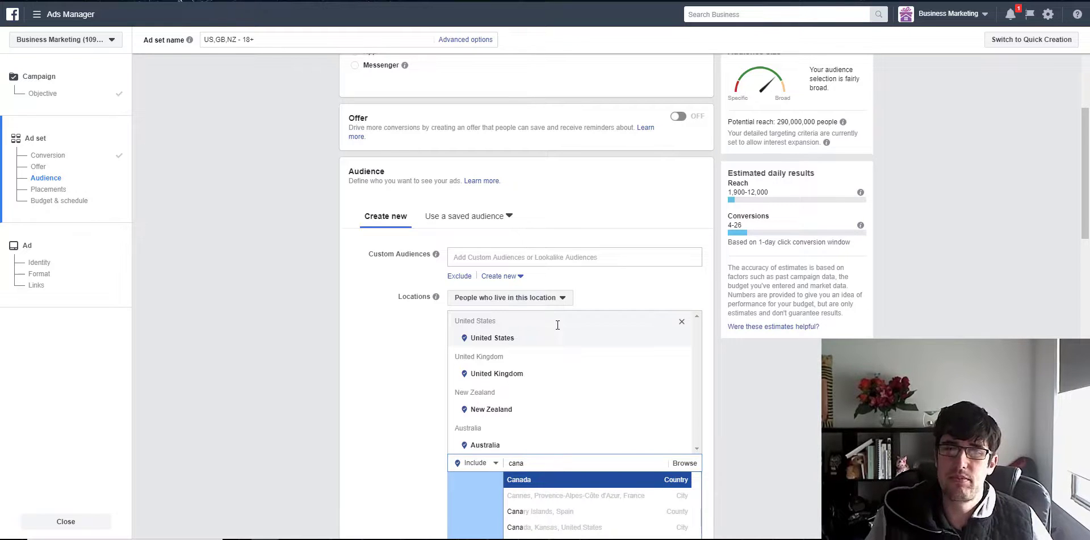
pyautogui.press('Return')
# - Set the audience's minimum age to 25 and its gender to women
pyautogui.scroll(-3, 392, 261)
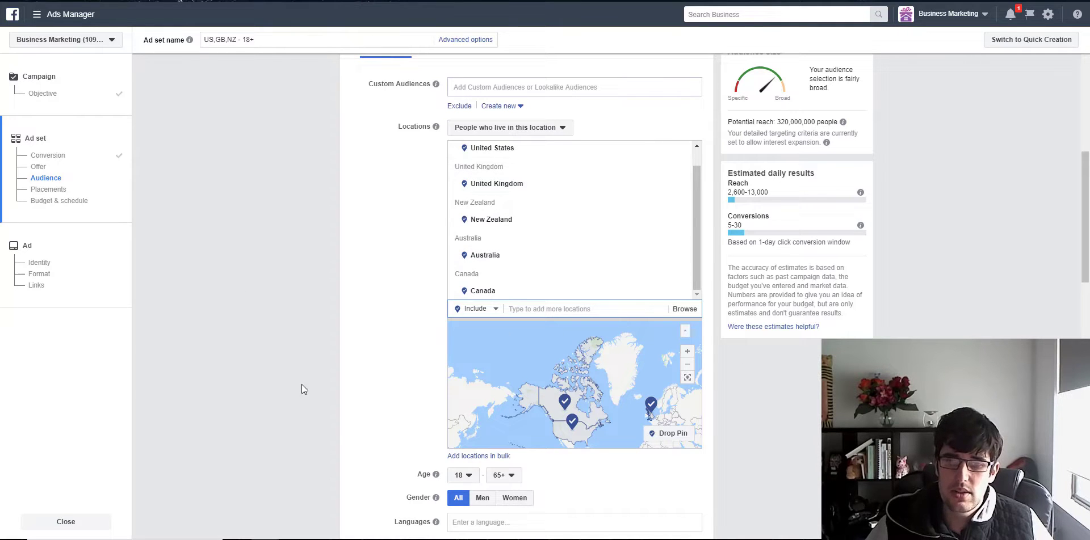
pyautogui.scroll(-1, 397, 403)
pyautogui.click(465, 418)
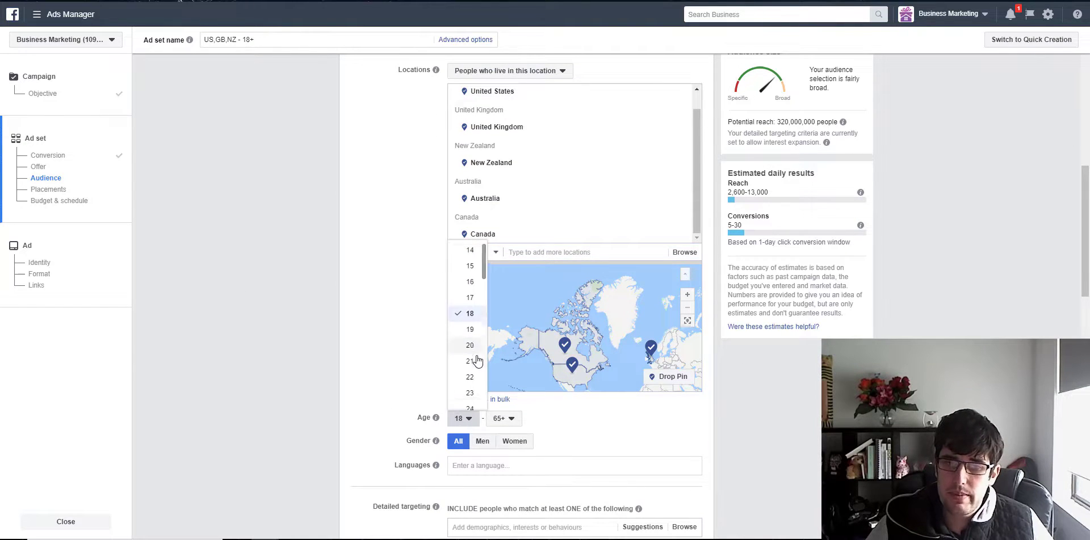
pyautogui.click(469, 325)
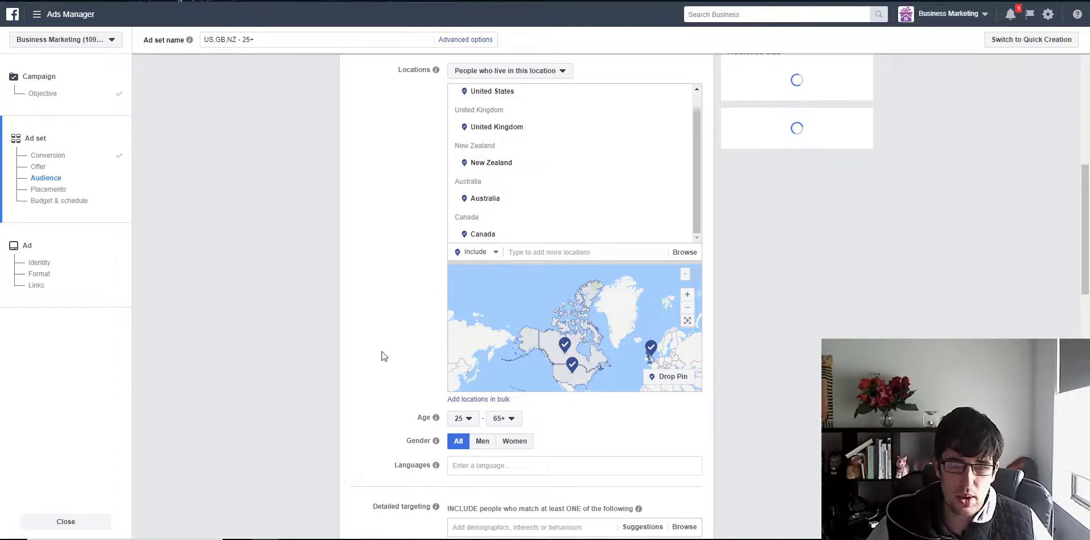
pyautogui.scroll(-1, 382, 356)
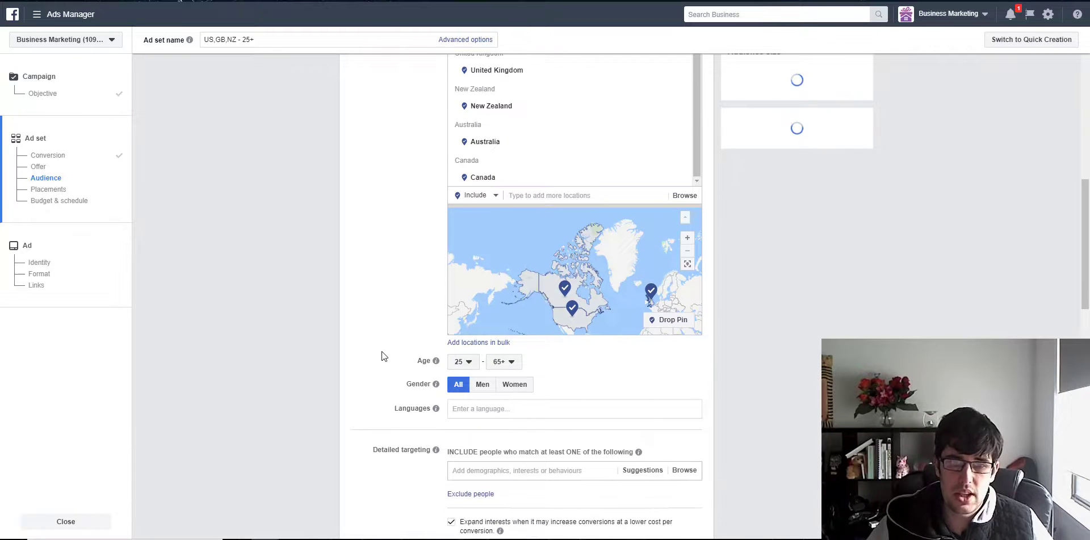
pyautogui.click(514, 386)
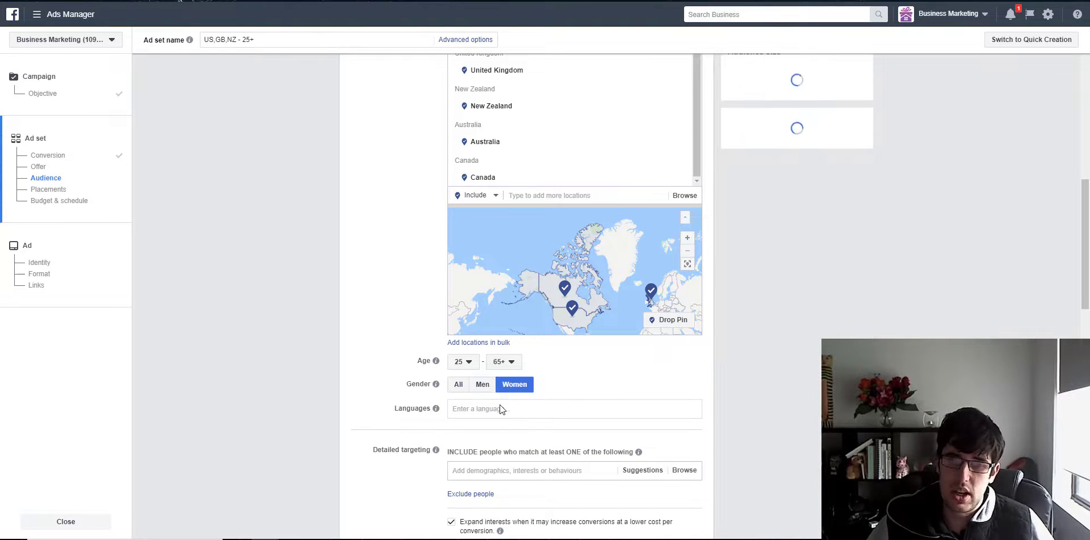
# - Set the audience's language to English (All)
pyautogui.click(499, 404)
pyautogui.write('english')
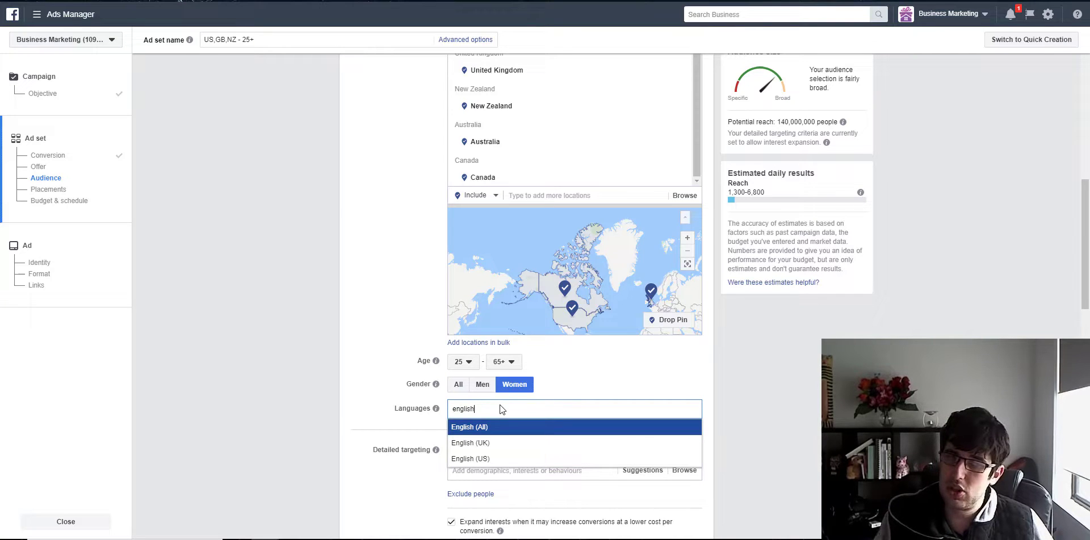
pyautogui.press('Return')
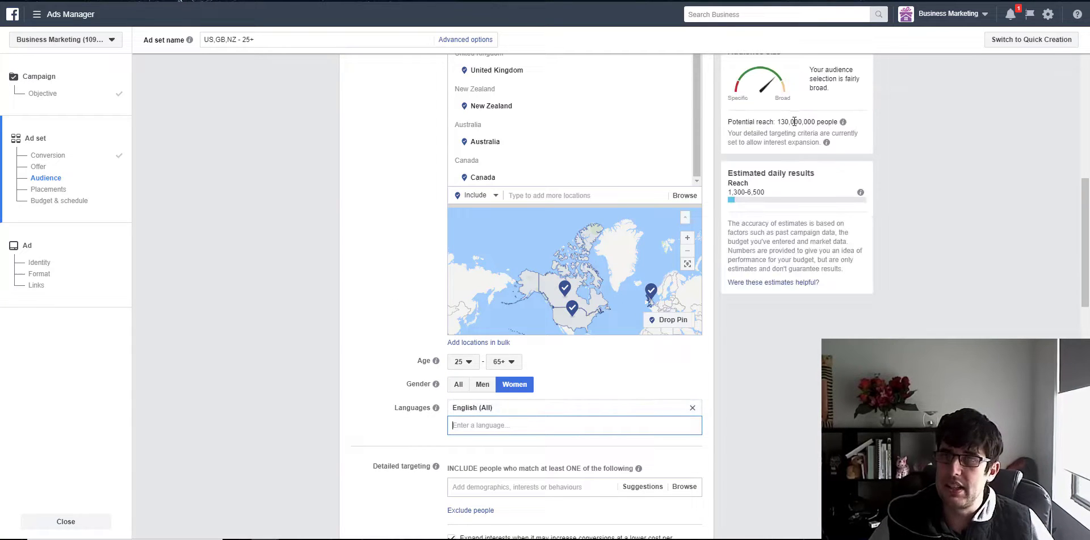
# - Turn off the expansion of interests for lower-cost conversions in the detailed targeting
pyautogui.click(311, 229)
pyautogui.scroll(3, 418, 230)
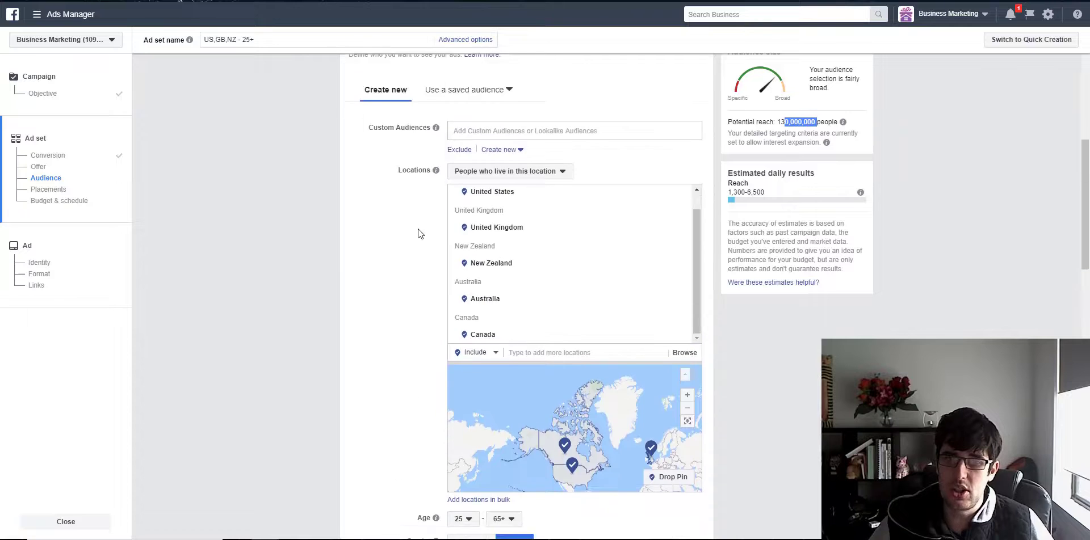
pyautogui.scroll(-6, 418, 229)
pyautogui.click(451, 369)
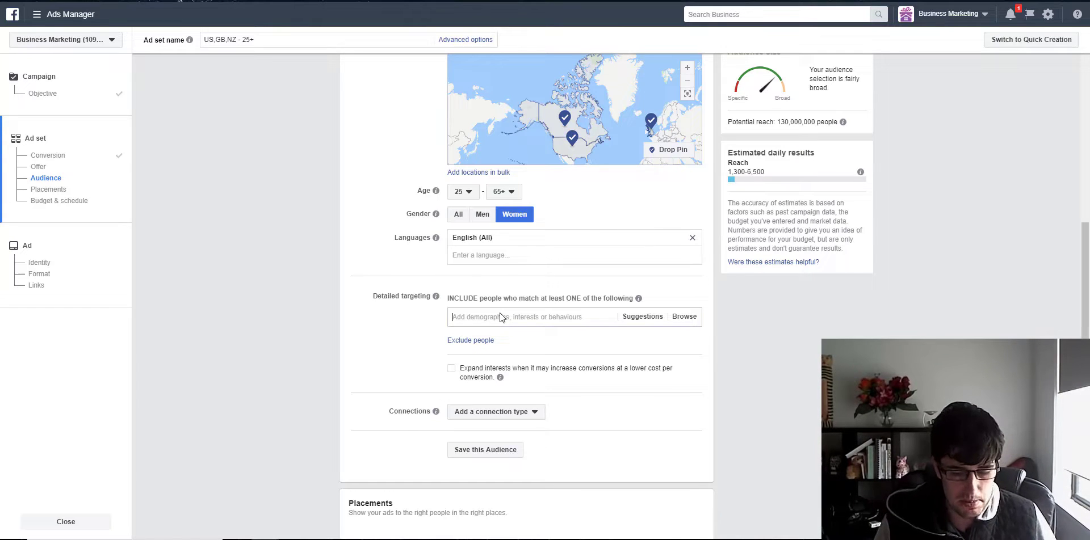
# - Add the interests Petco and PetSmart to the detailed targeting
pyautogui.write('petco')
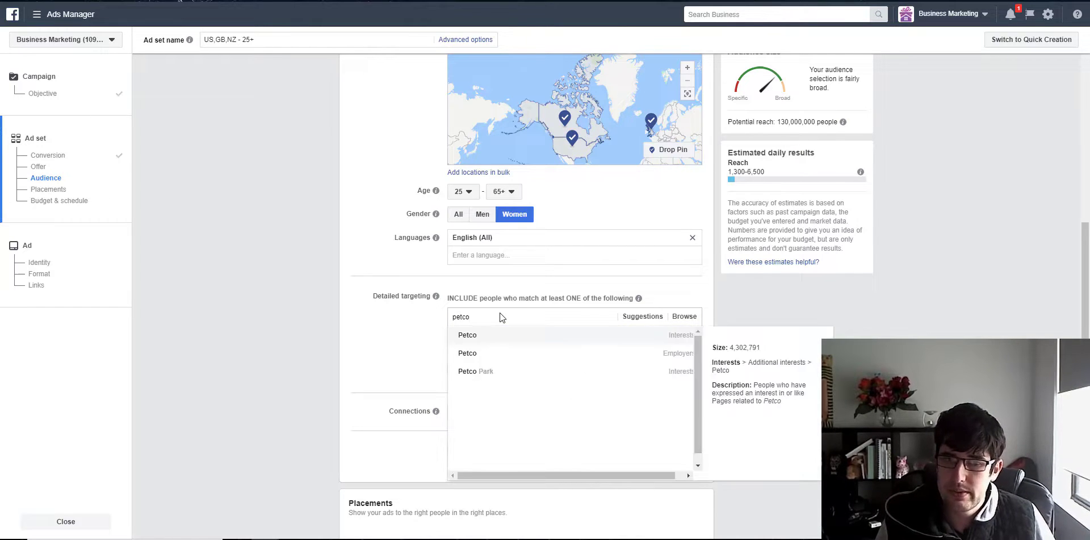
pyautogui.press('Return')
pyautogui.write('pet')
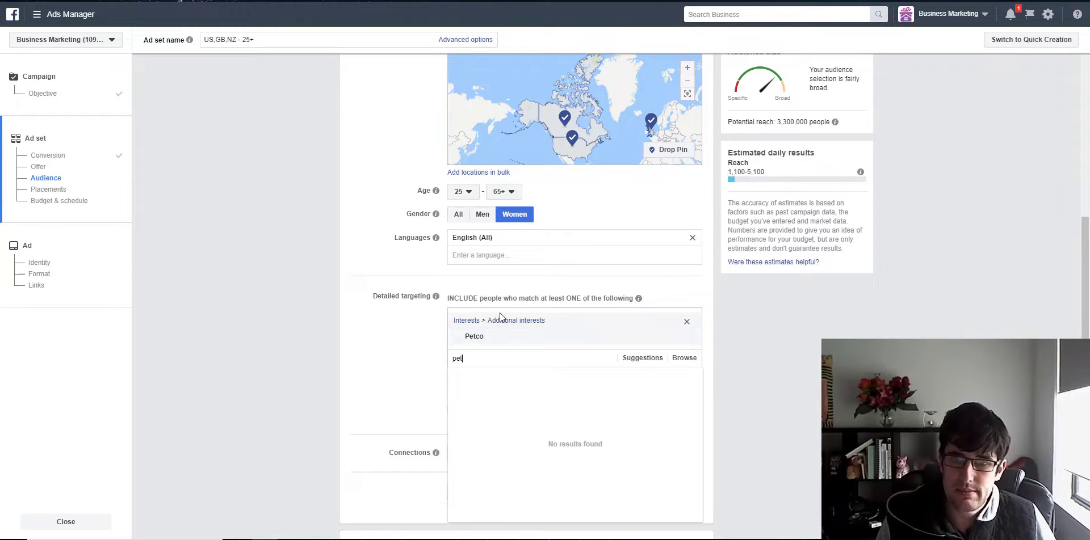
pyautogui.write('sm')
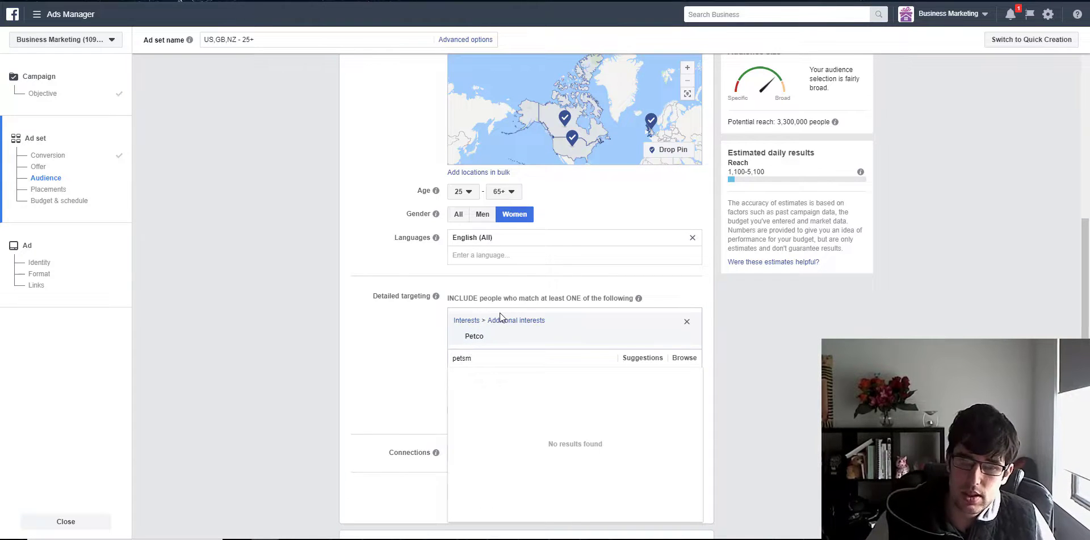
pyautogui.click(463, 377)
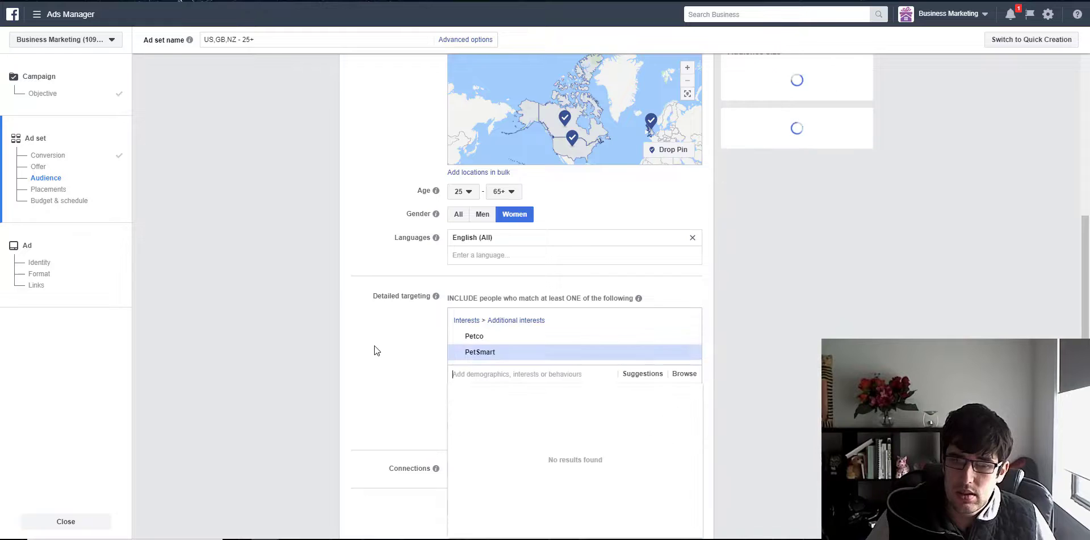
# - Narrow the audience so that people must also match the interest Dogs
pyautogui.scroll(-2, 373, 343)
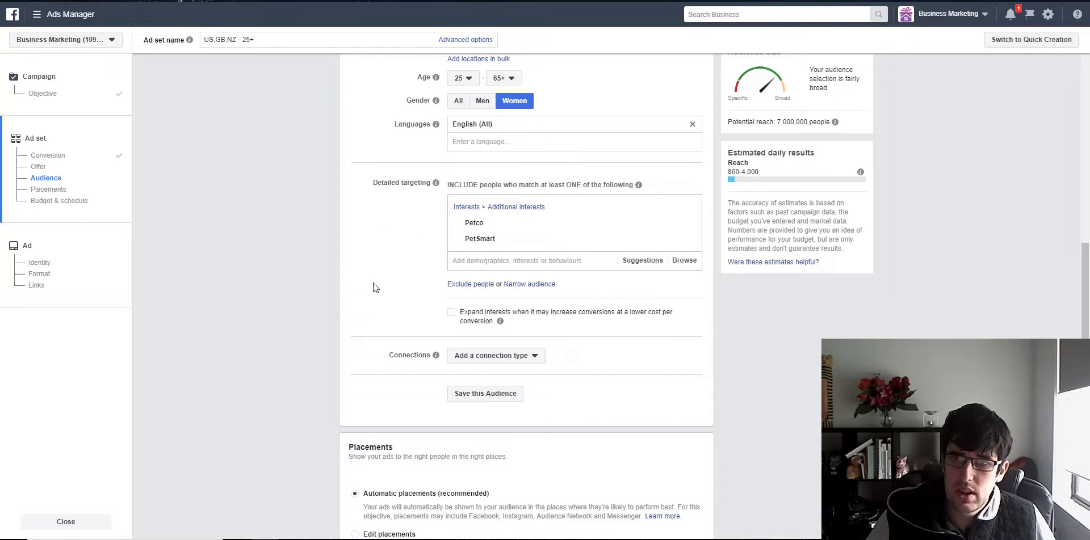
pyautogui.click(514, 285)
pyautogui.click(512, 303)
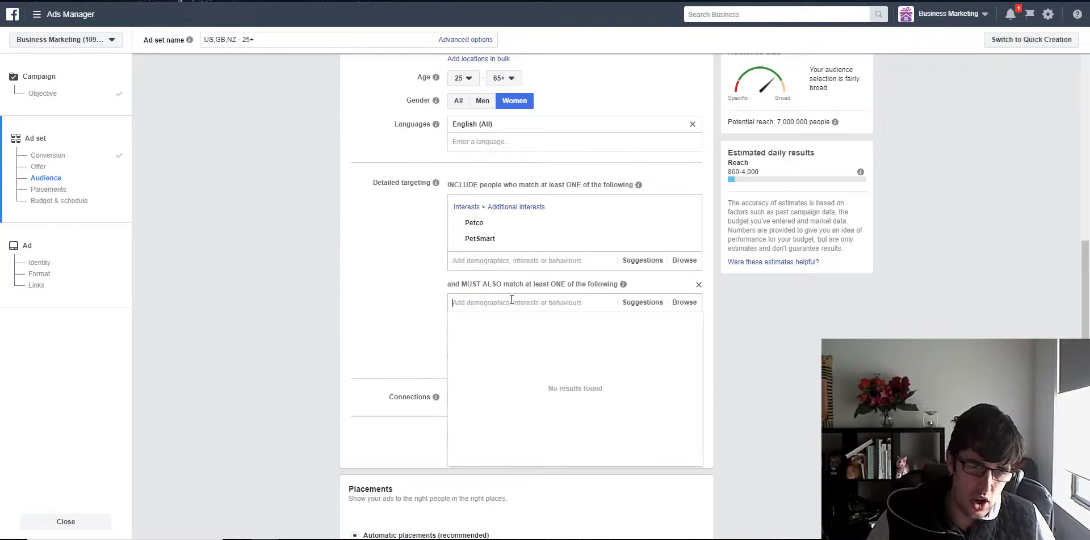
pyautogui.write('dog')
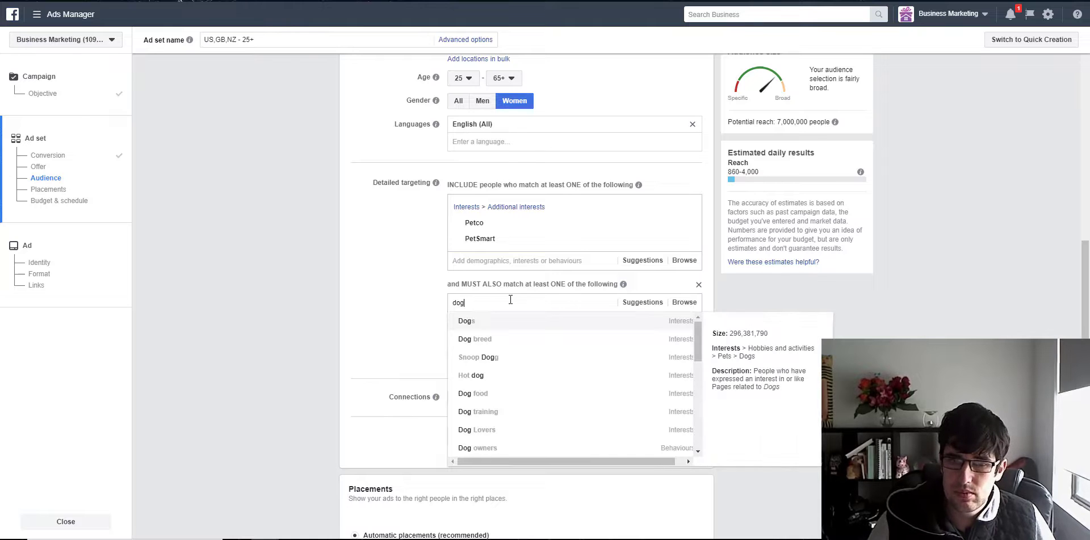
pyautogui.click(464, 318)
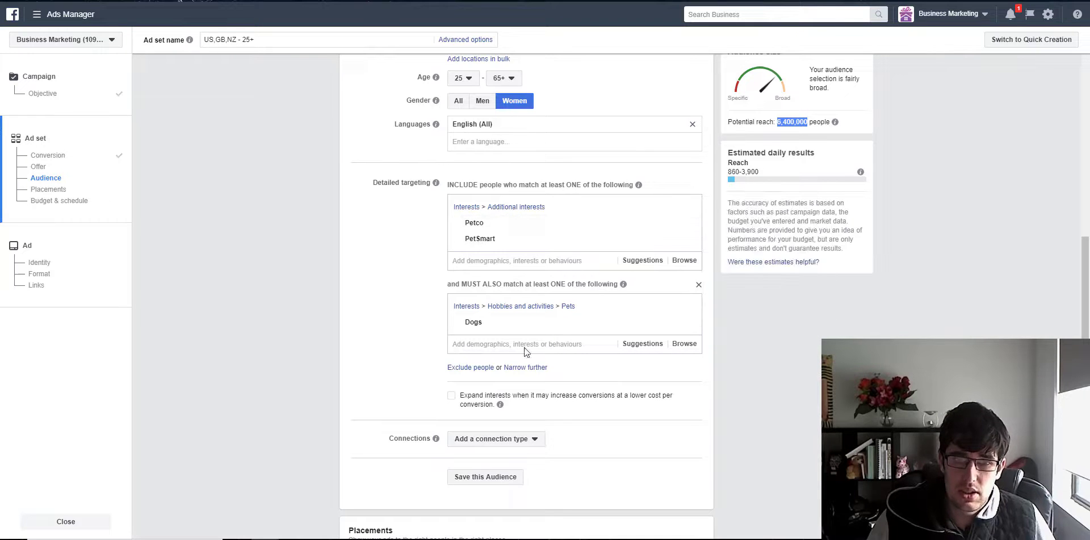
# - Narrow the audience further by requiring the interest Online shopping in a third targeting group
pyautogui.moveTo(498, 235)
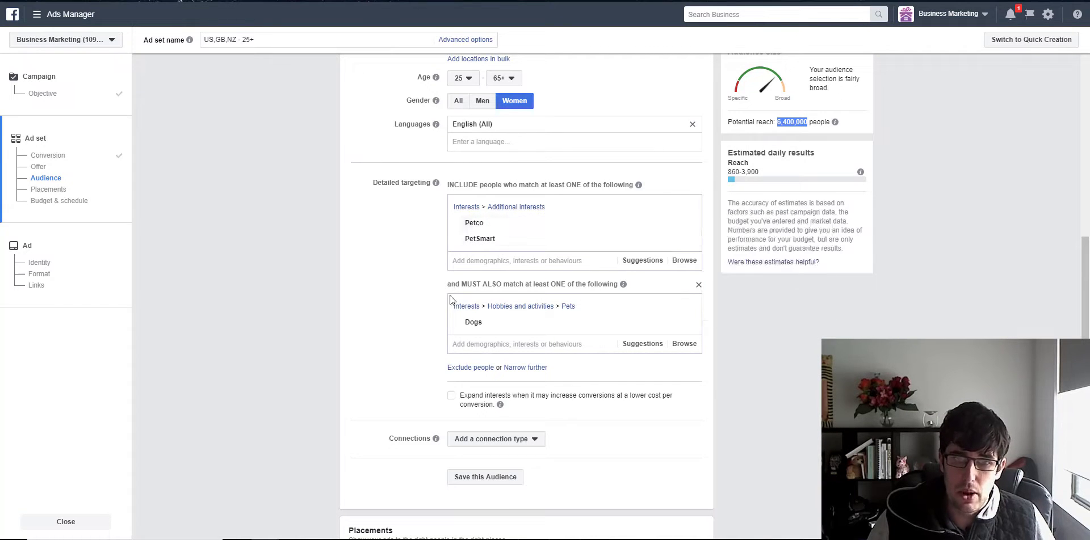
pyautogui.moveTo(509, 329)
pyautogui.click(514, 368)
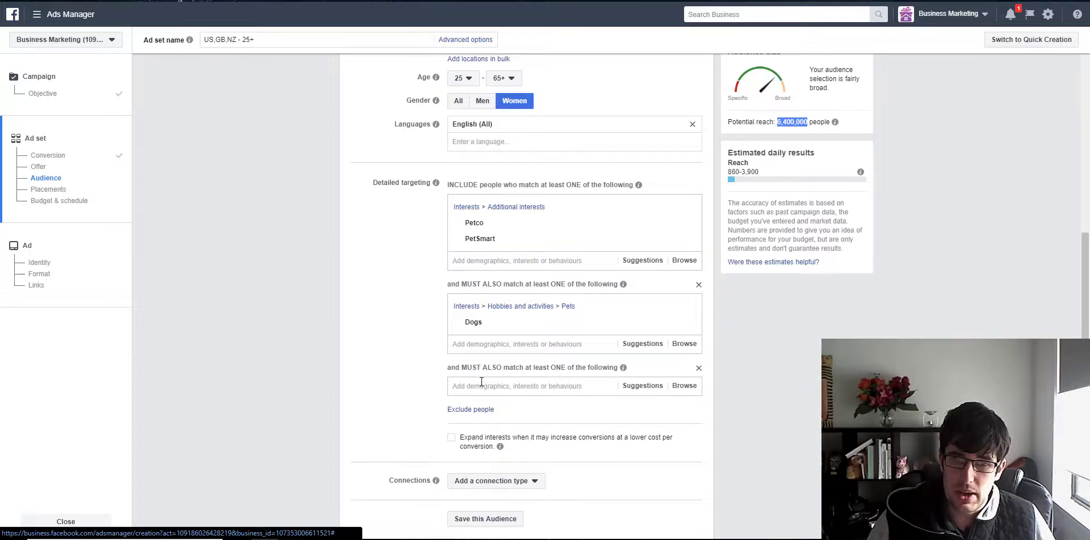
pyautogui.write('online ')
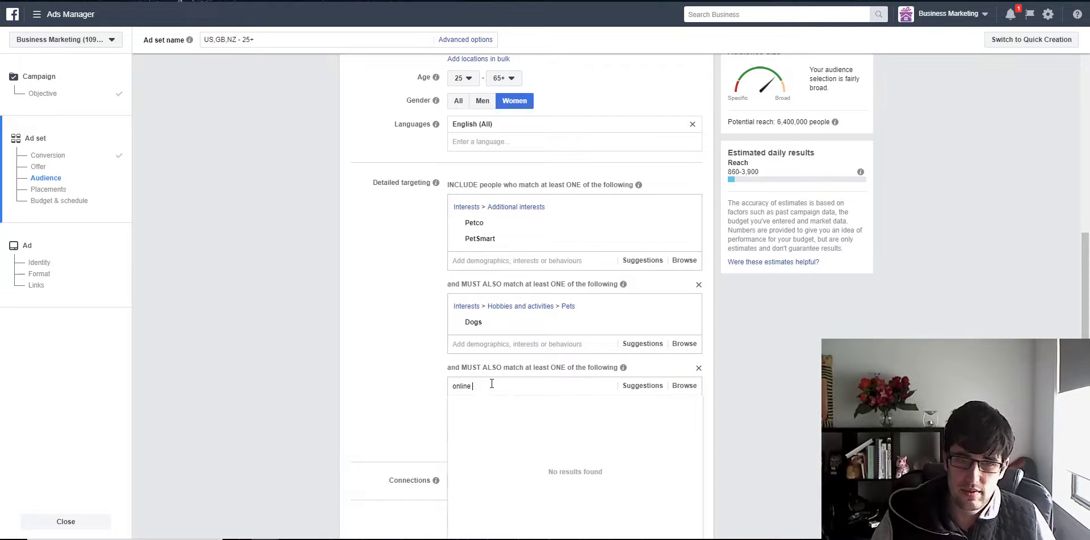
pyautogui.write('shopp')
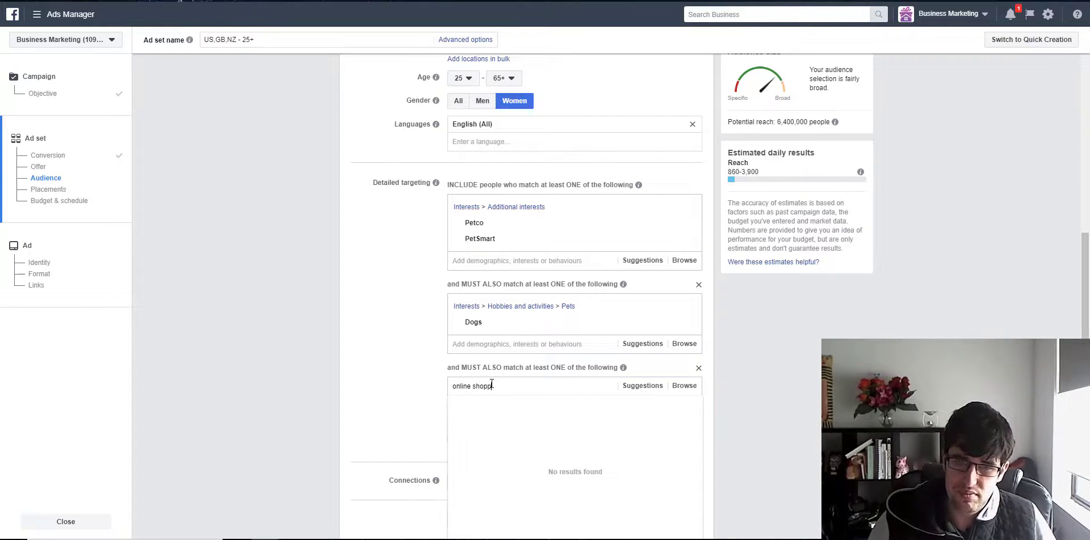
pyautogui.click(497, 413)
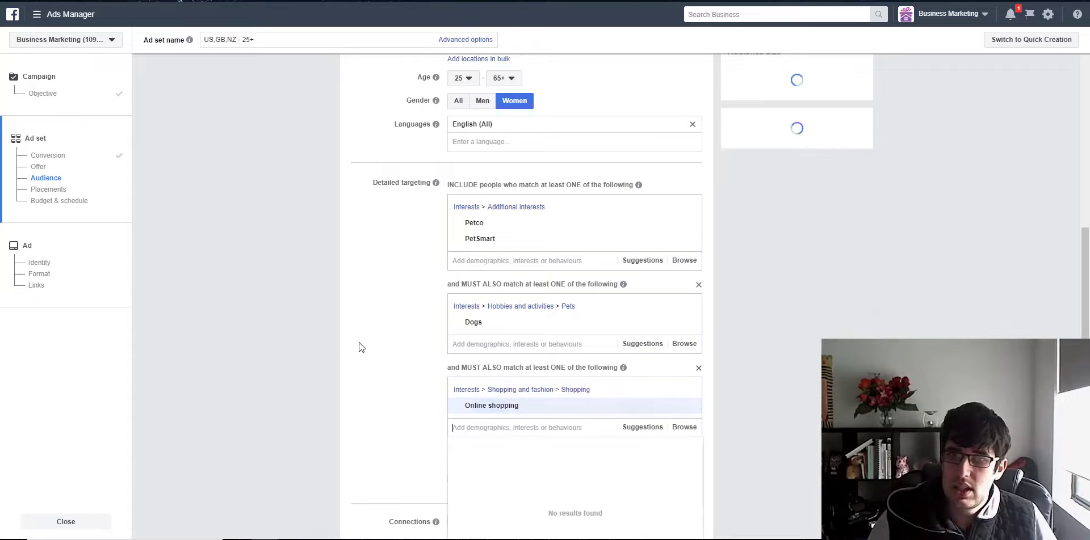
pyautogui.click(363, 326)
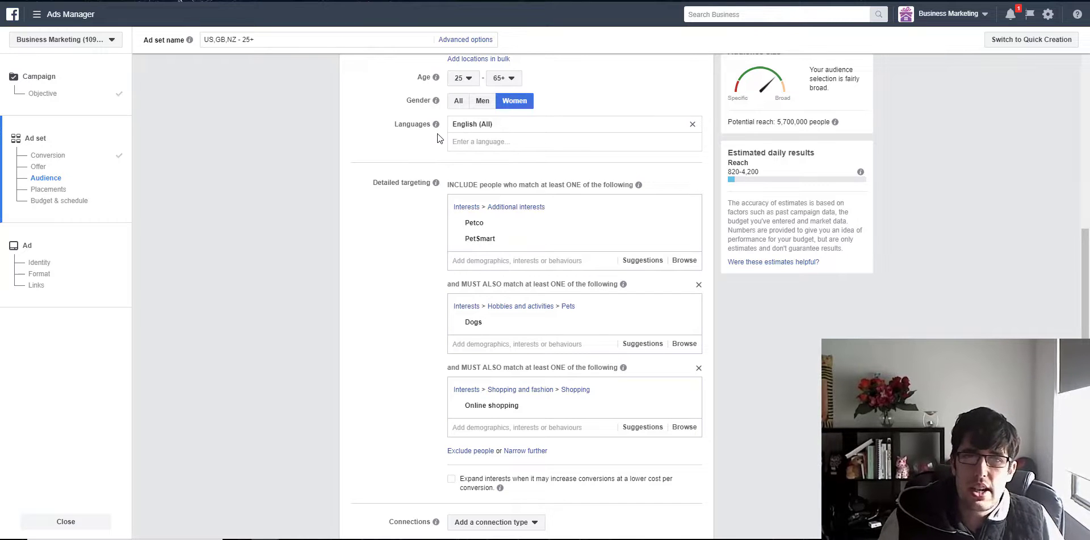
# - Switch from automatic to edited placements and limit the device types to mobile only
pyautogui.scroll(-7, 437, 138)
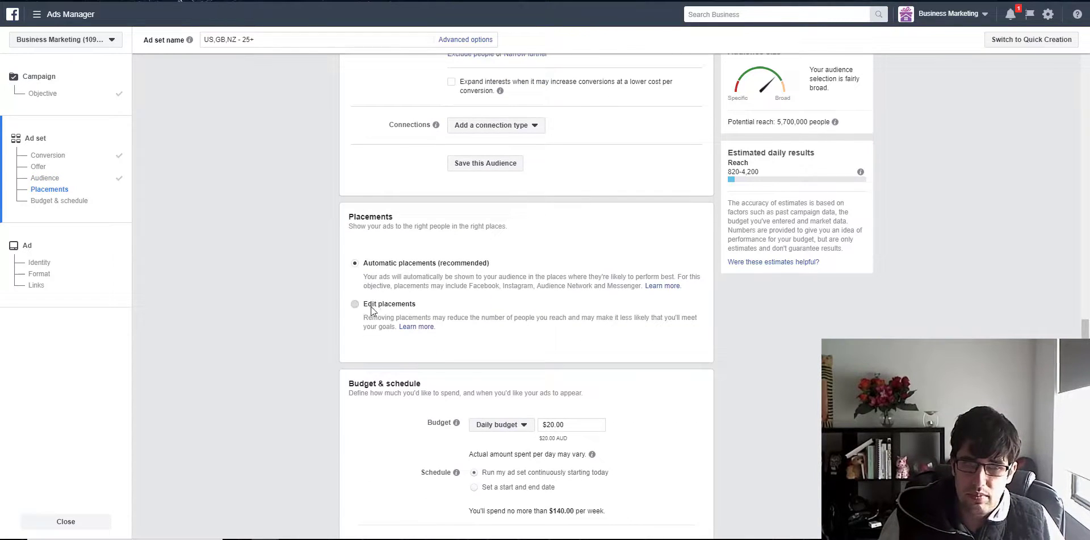
pyautogui.click(372, 309)
pyautogui.click(430, 365)
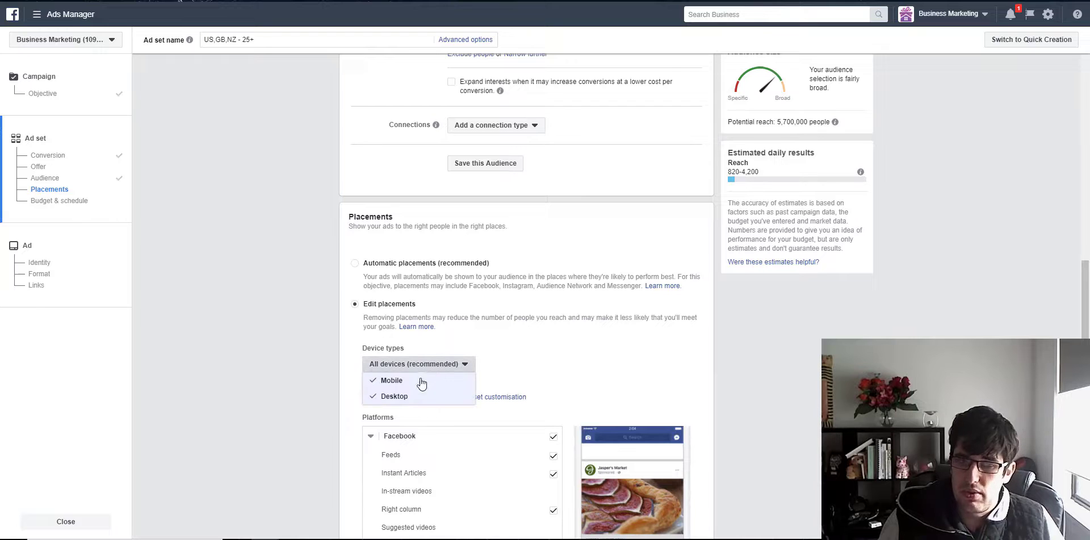
pyautogui.click(392, 397)
pyautogui.click(628, 356)
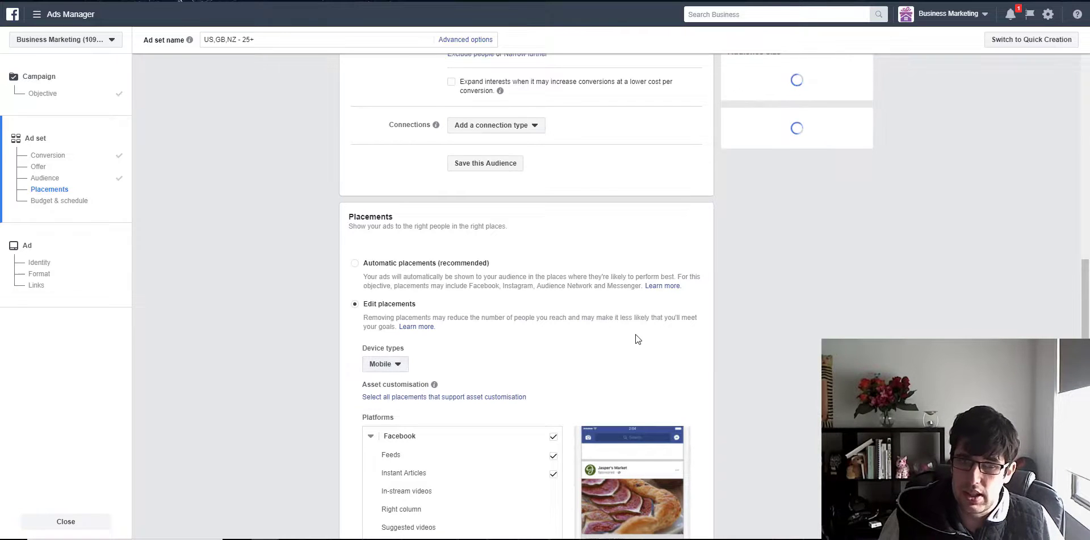
# - Exclude Facebook Instant Articles and Marketplace, Instagram Stories, Audience Network and Messenger, keeping only the Facebook and Instagram feeds
pyautogui.scroll(-2, 633, 326)
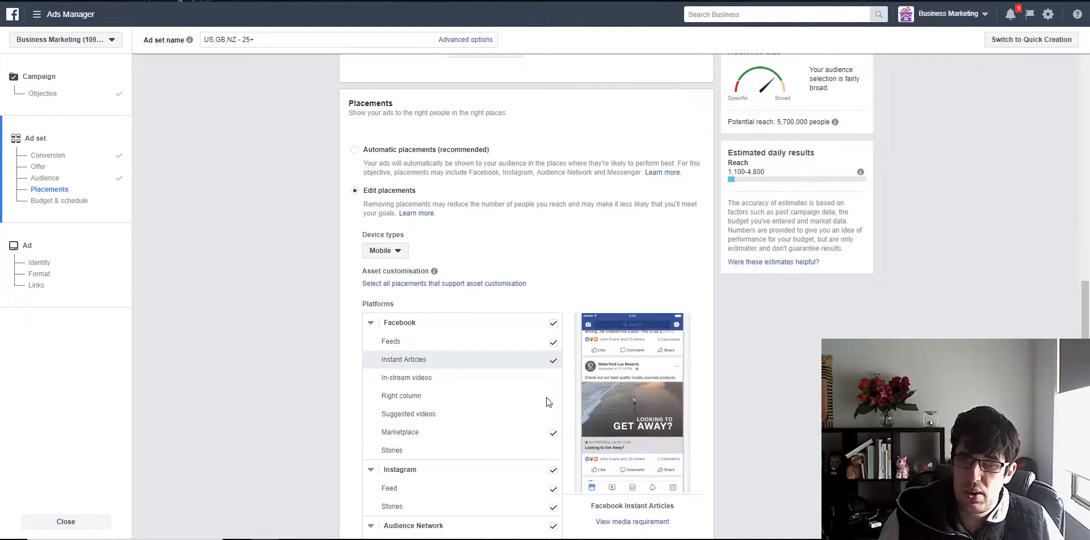
pyautogui.click(551, 433)
pyautogui.scroll(-2, 550, 427)
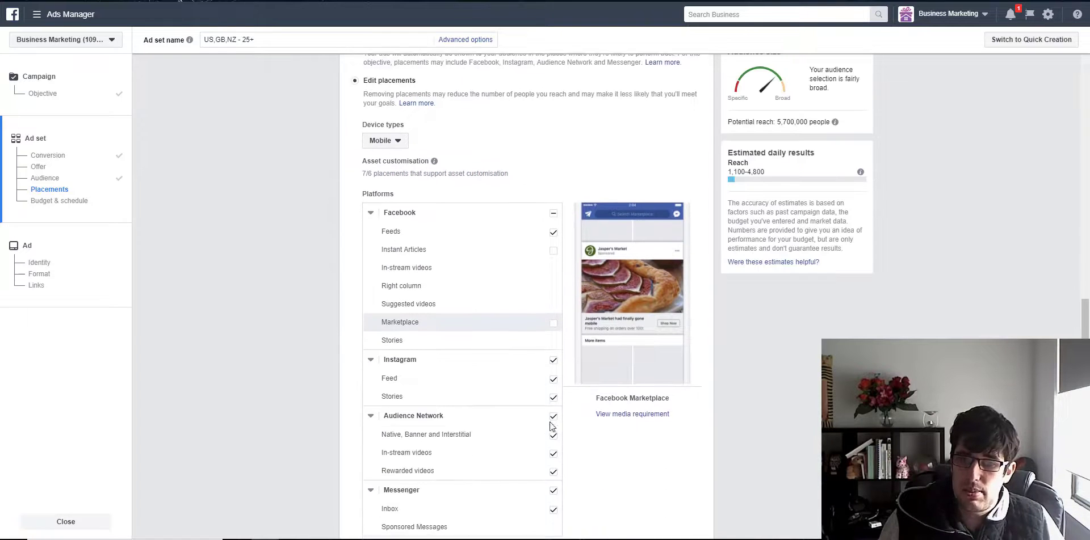
pyautogui.click(552, 397)
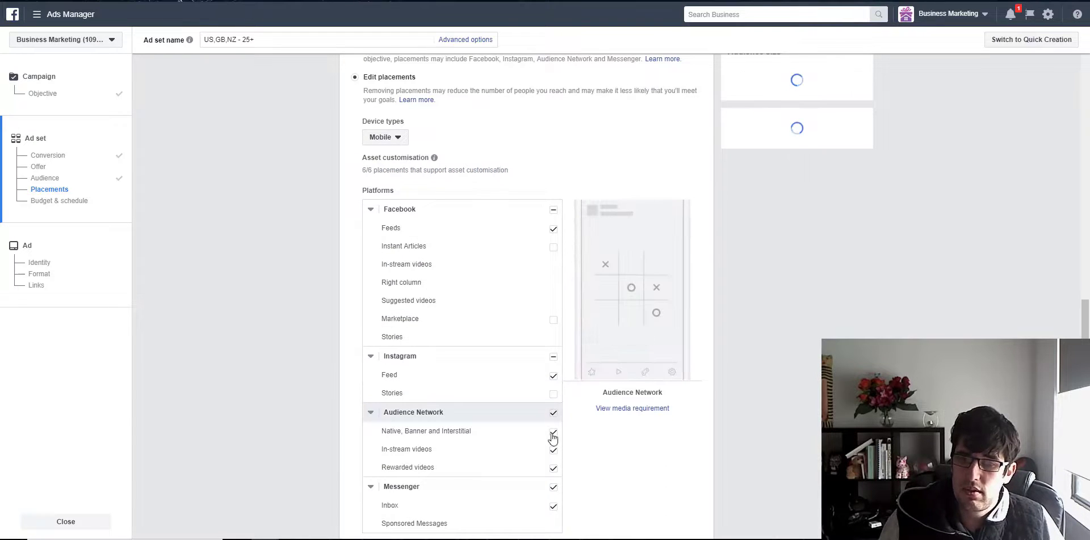
pyautogui.click(552, 437)
pyautogui.click(554, 496)
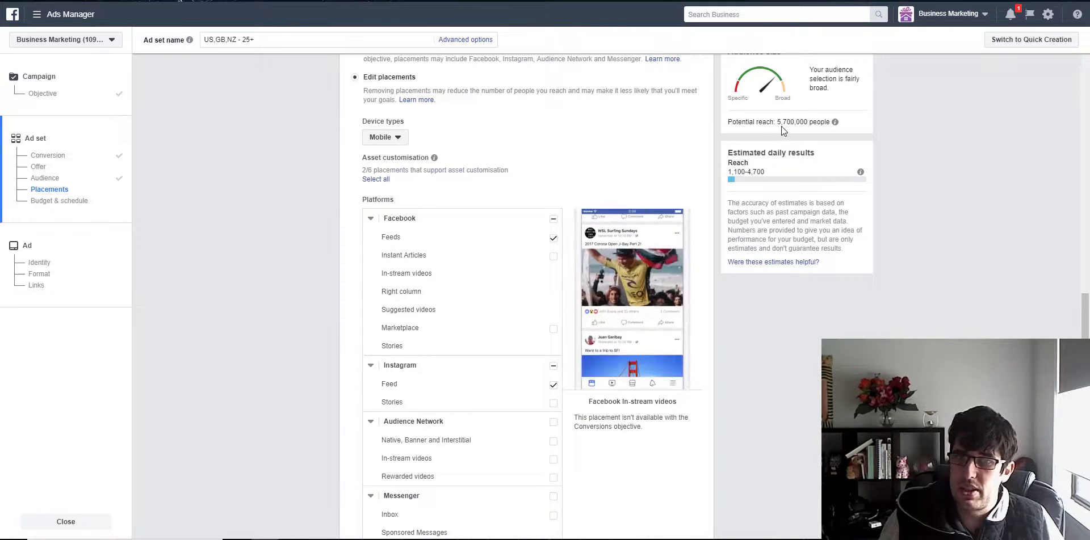
pyautogui.moveTo(777, 122); pyautogui.dragTo(799, 122)
# - Set the ad set's daily budget to $5
pyautogui.scroll(-7, 377, 261)
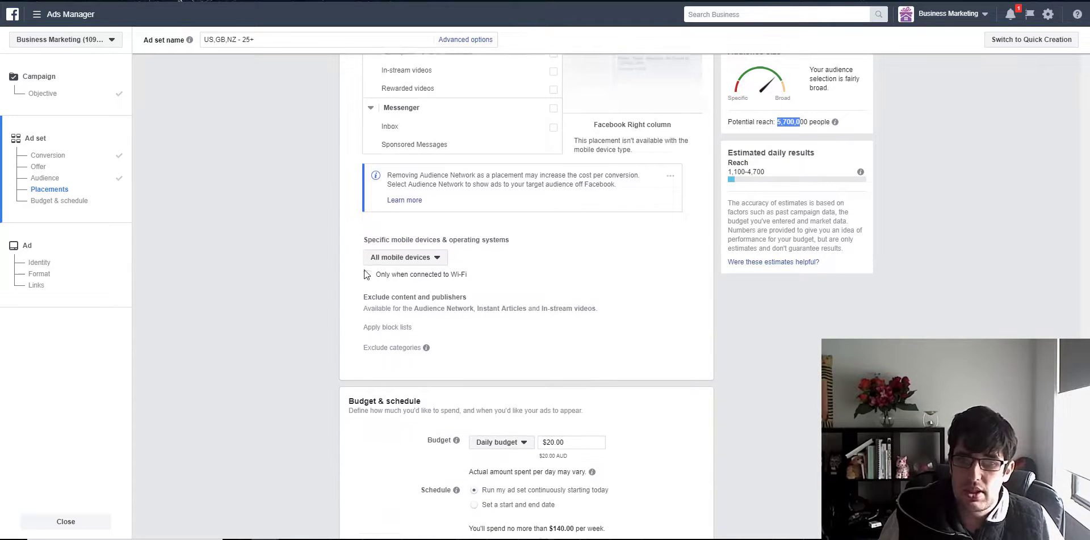
pyautogui.scroll(-3, 499, 222)
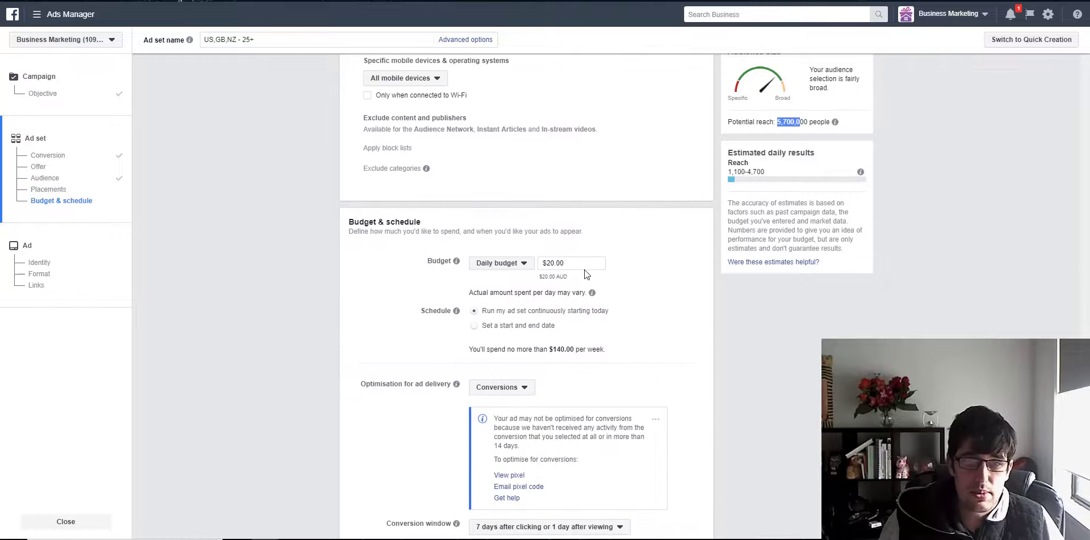
pyautogui.moveTo(580, 263); pyautogui.dragTo(497, 270)
pyautogui.write('5')
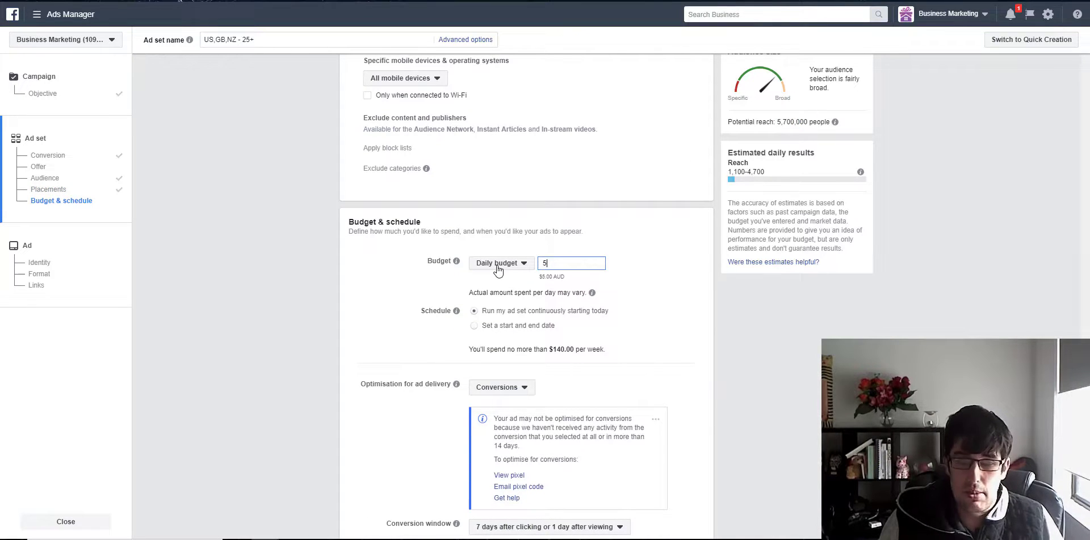
pyautogui.click(326, 267)
# - Set the conversion window to 1 day after clicking
pyautogui.scroll(-4, 335, 267)
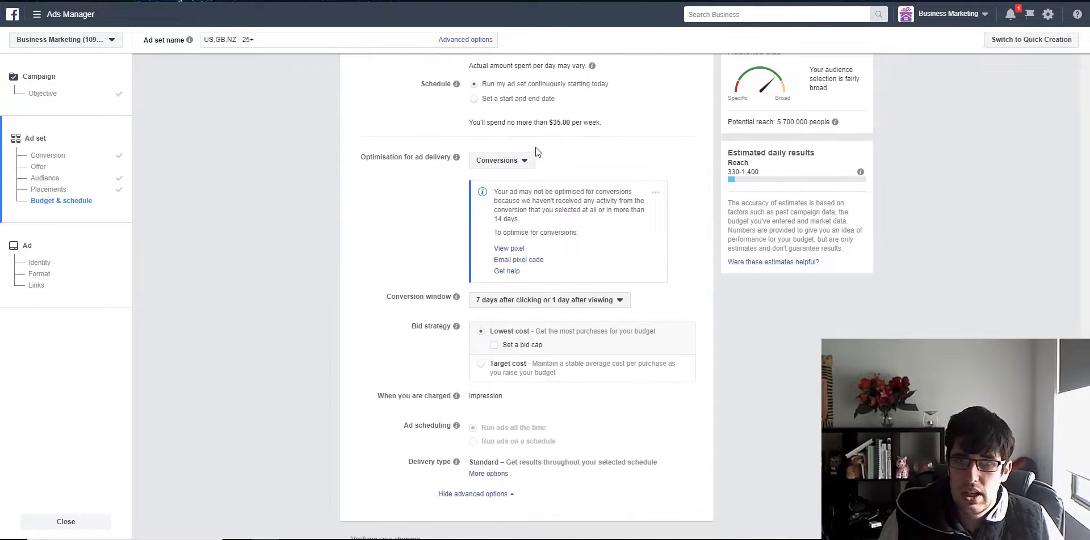
pyautogui.click(519, 299)
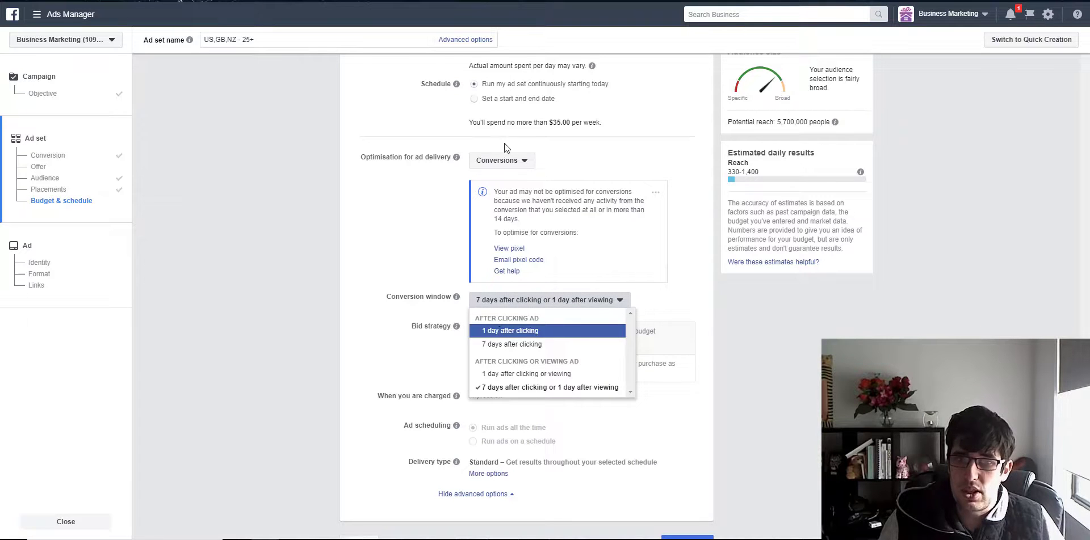
pyautogui.click(500, 331)
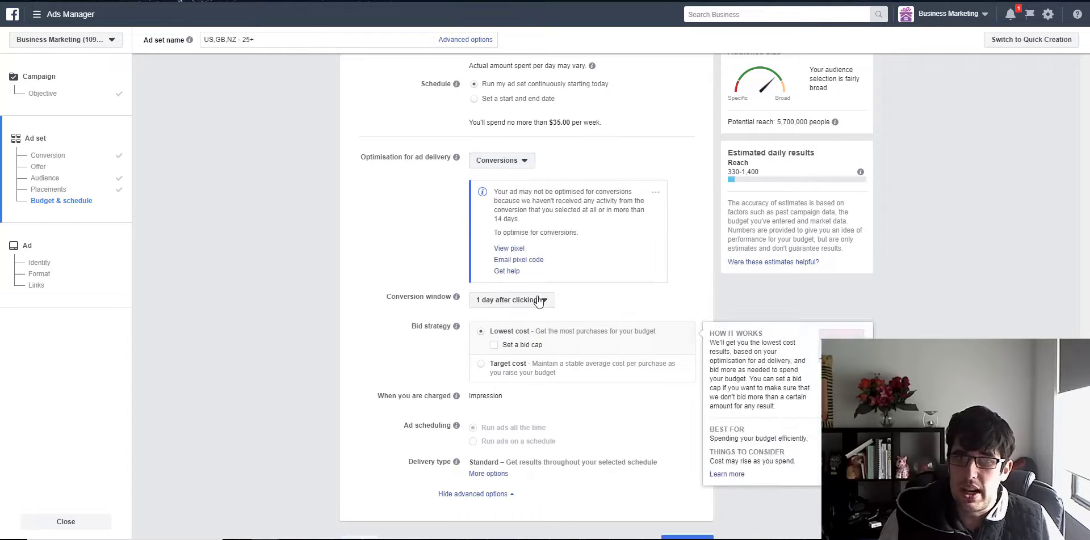
# - Review the ad set's conversion, audience, placement and budget settings, including the locations and detailed targeting groups
pyautogui.scroll(15, 411, 301)
pyautogui.scroll(15, 410, 299)
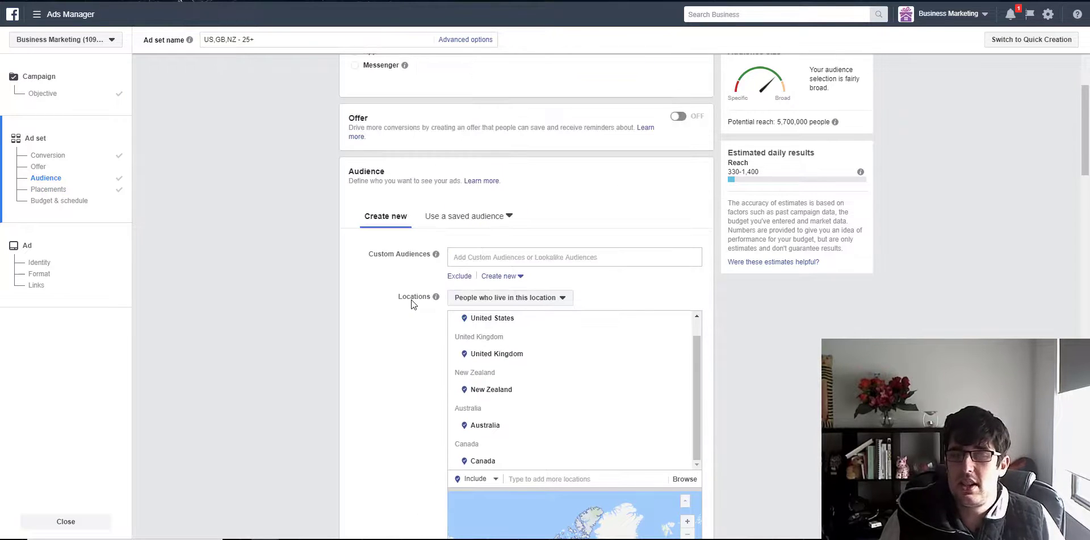
pyautogui.scroll(4, 383, 318)
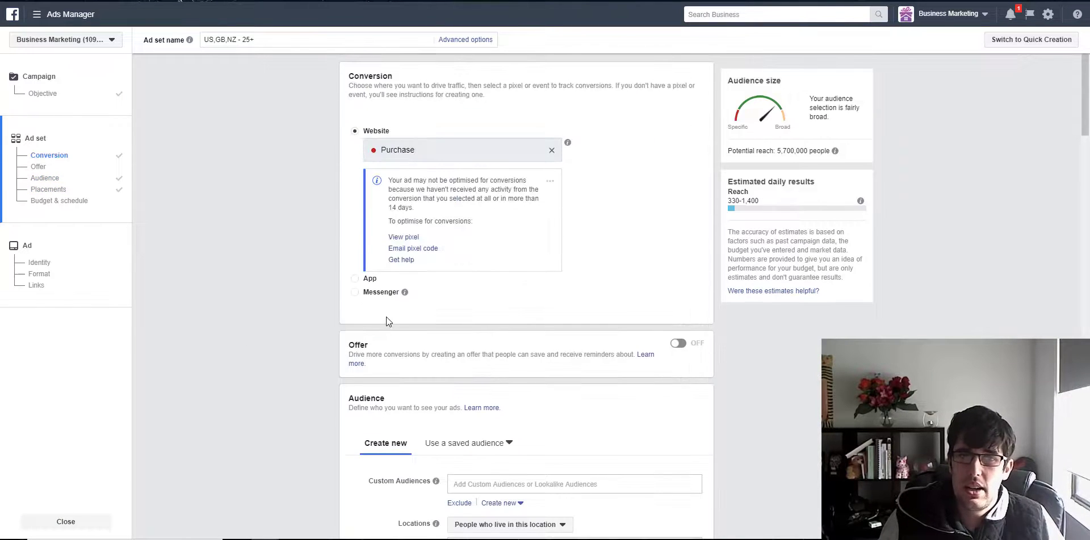
pyautogui.scroll(-2, 387, 321)
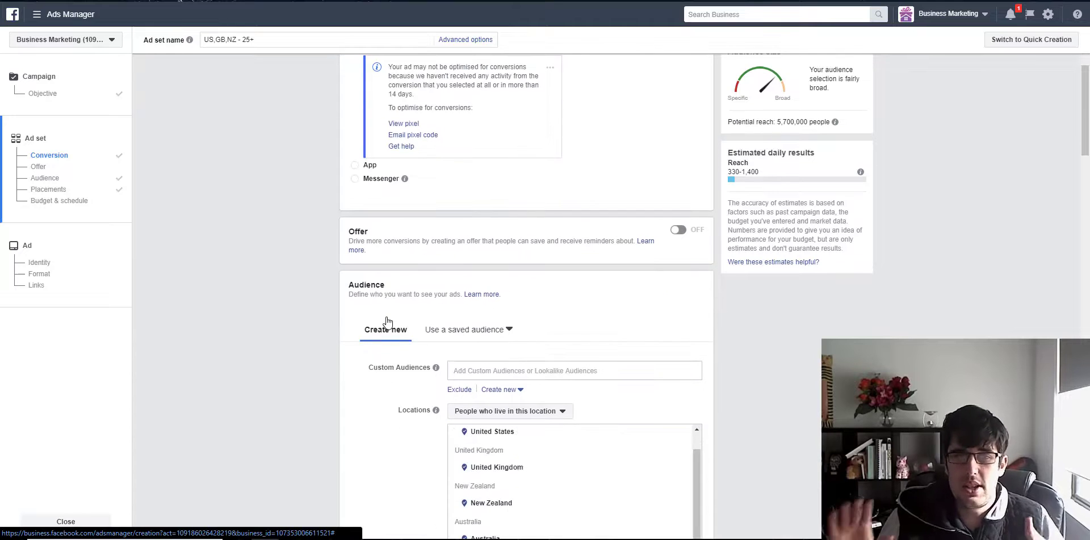
pyautogui.scroll(-1, 386, 321)
pyautogui.scroll(-4, 386, 322)
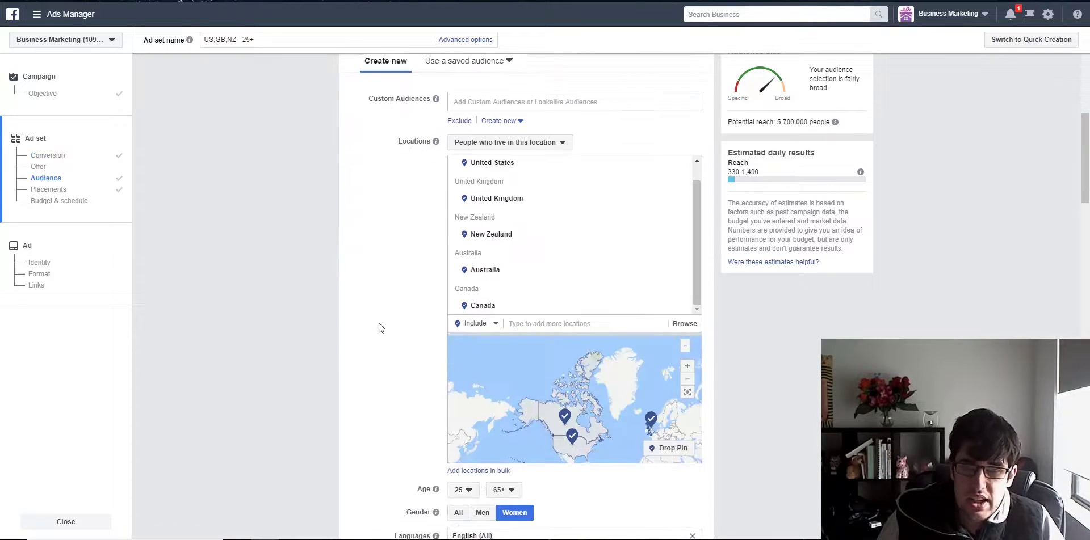
pyautogui.scroll(-4, 393, 324)
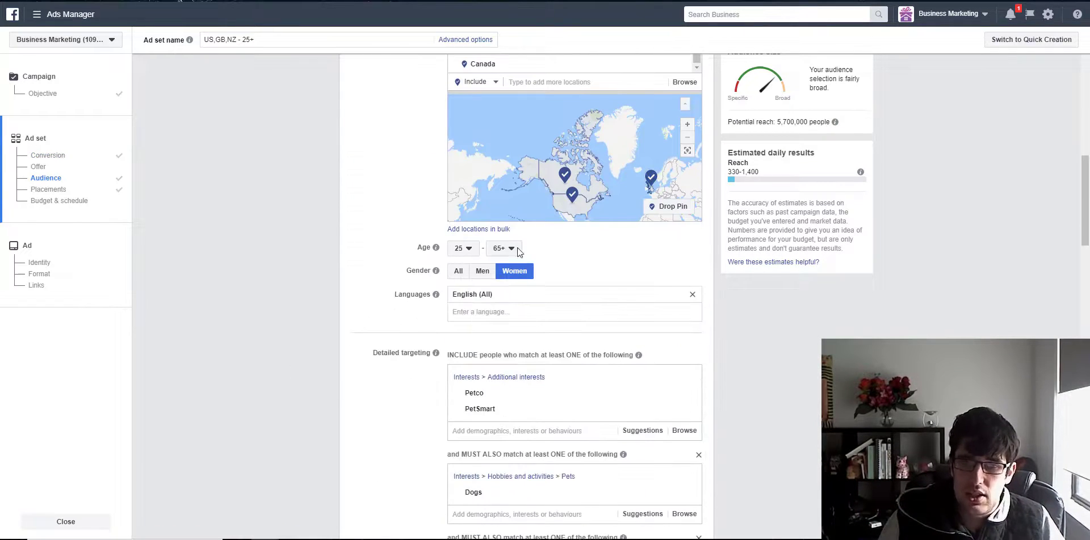
pyautogui.scroll(-2, 517, 247)
pyautogui.scroll(-2, 754, 303)
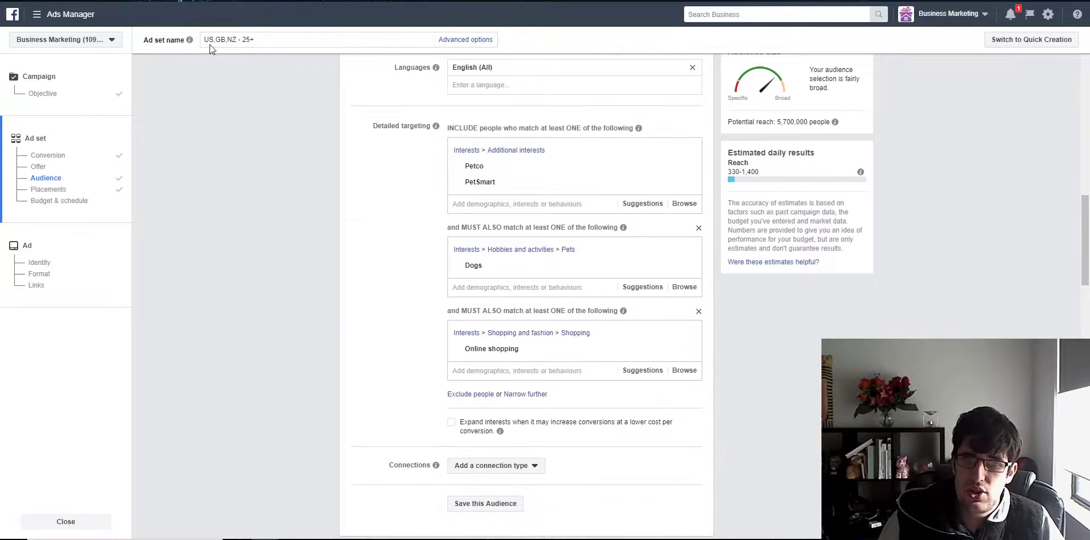
pyautogui.scroll(-4, 674, 229)
pyautogui.scroll(-3, 674, 229)
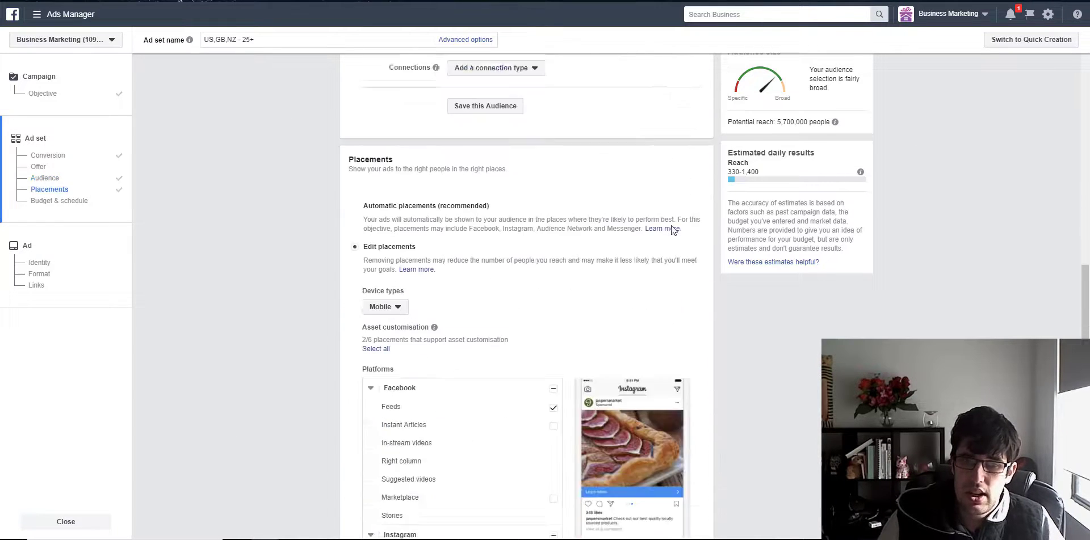
pyautogui.scroll(-6, 786, 394)
pyautogui.scroll(-3, 665, 318)
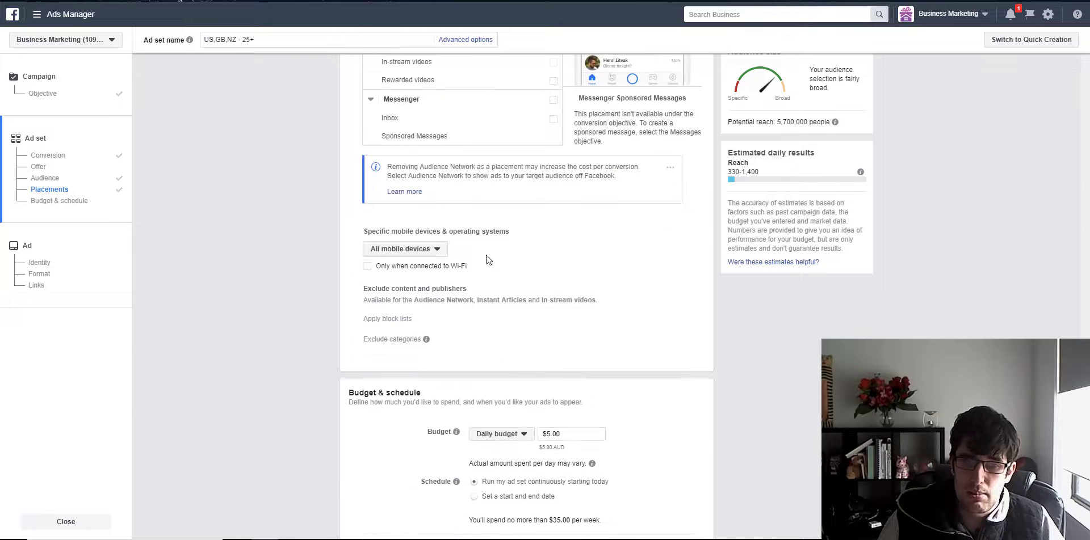
pyautogui.scroll(-5, 665, 316)
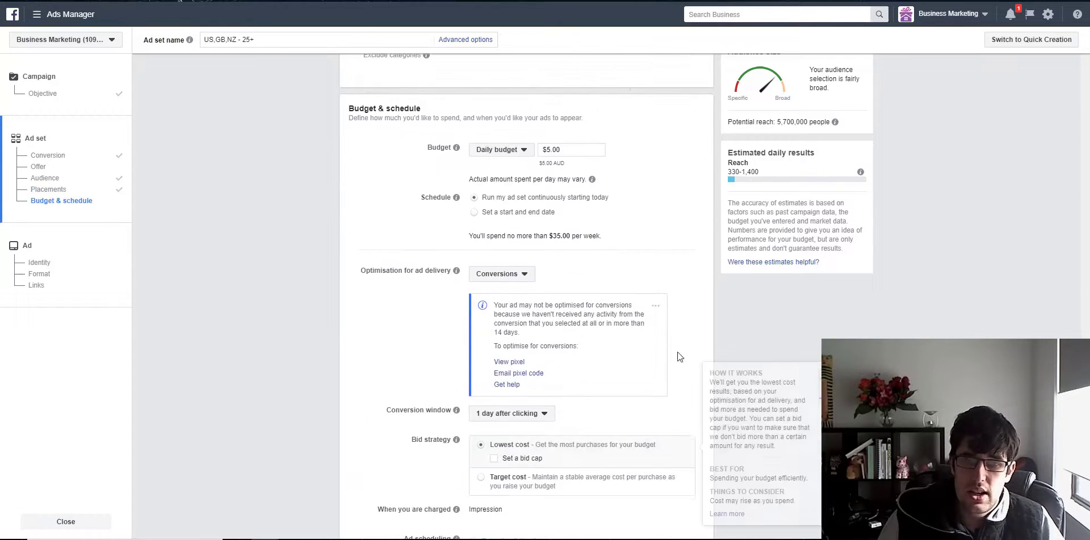
pyautogui.scroll(18, 676, 352)
pyautogui.scroll(8, 674, 346)
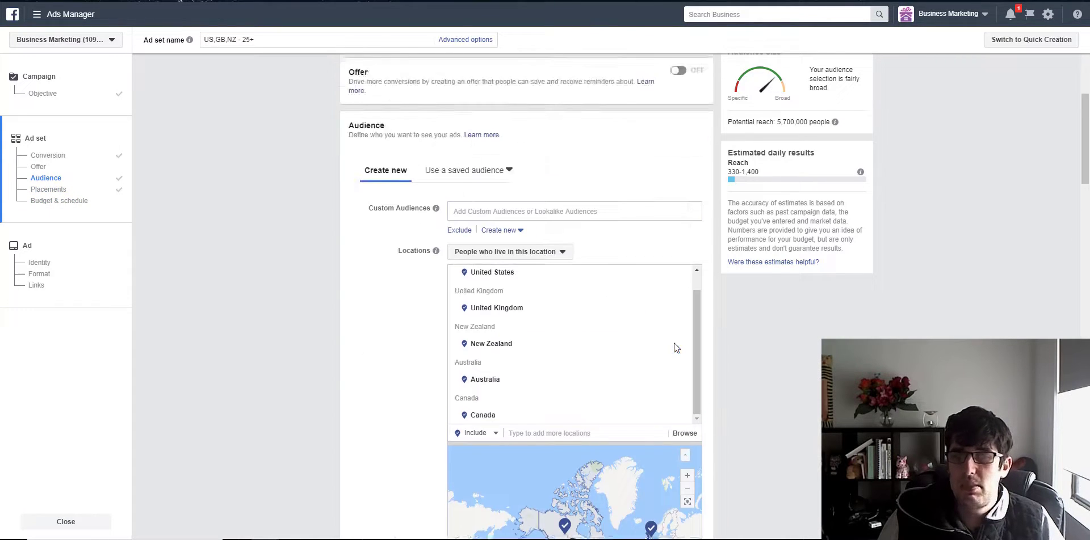
pyautogui.scroll(-6, 675, 347)
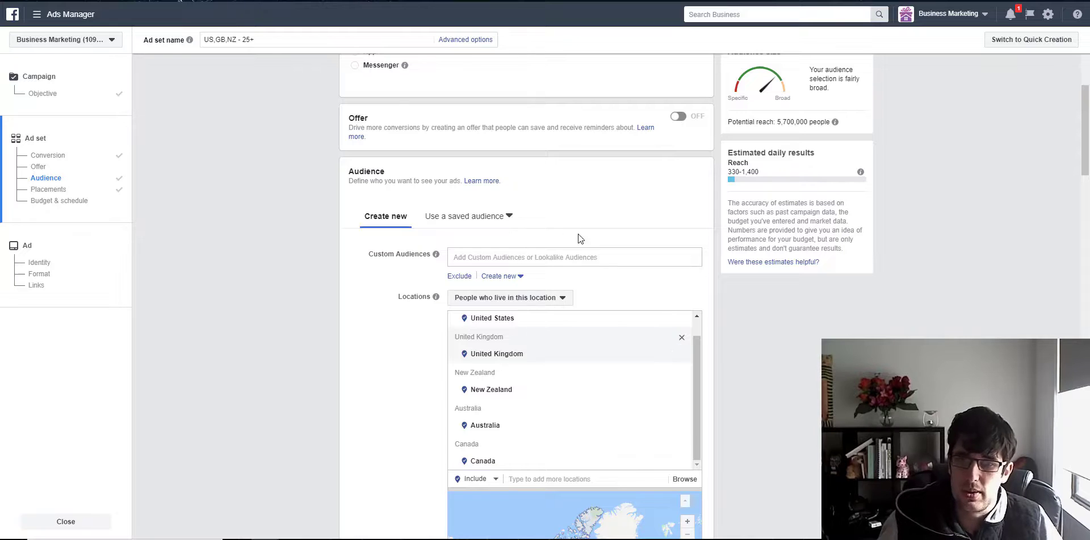
pyautogui.scroll(-8, 252, 236)
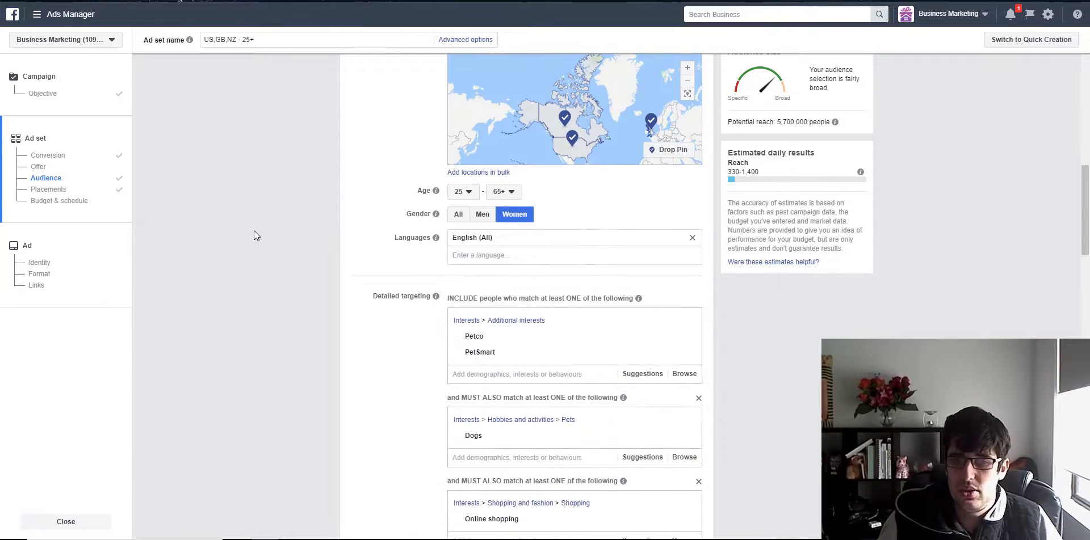
pyautogui.scroll(-2, 331, 248)
pyautogui.moveTo(581, 229)
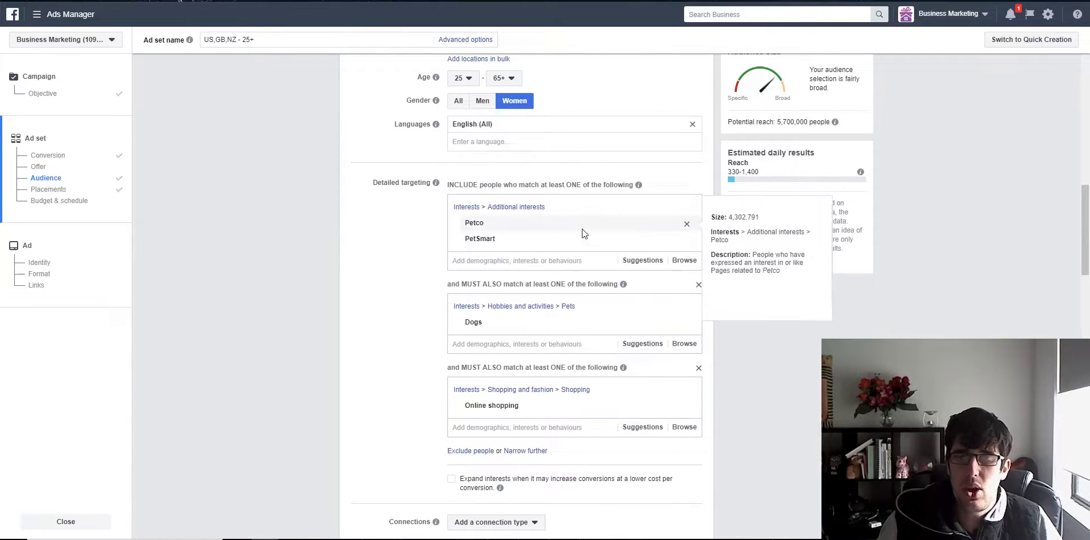